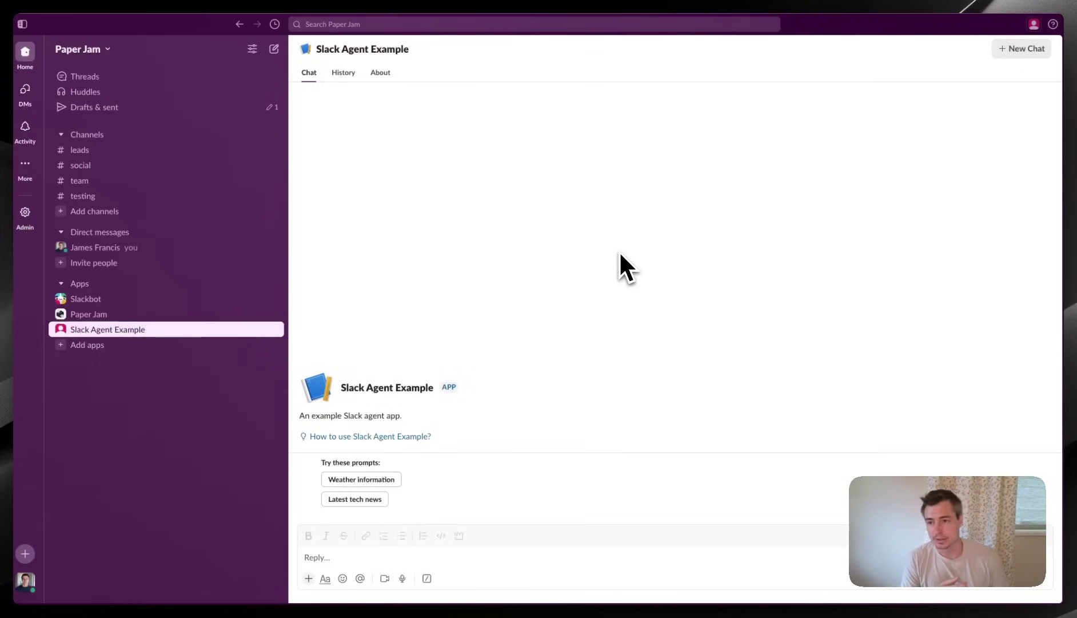
- View the finished n8n workflow and the usage information of Slack Agent Example in Slack
key("super+Tab")
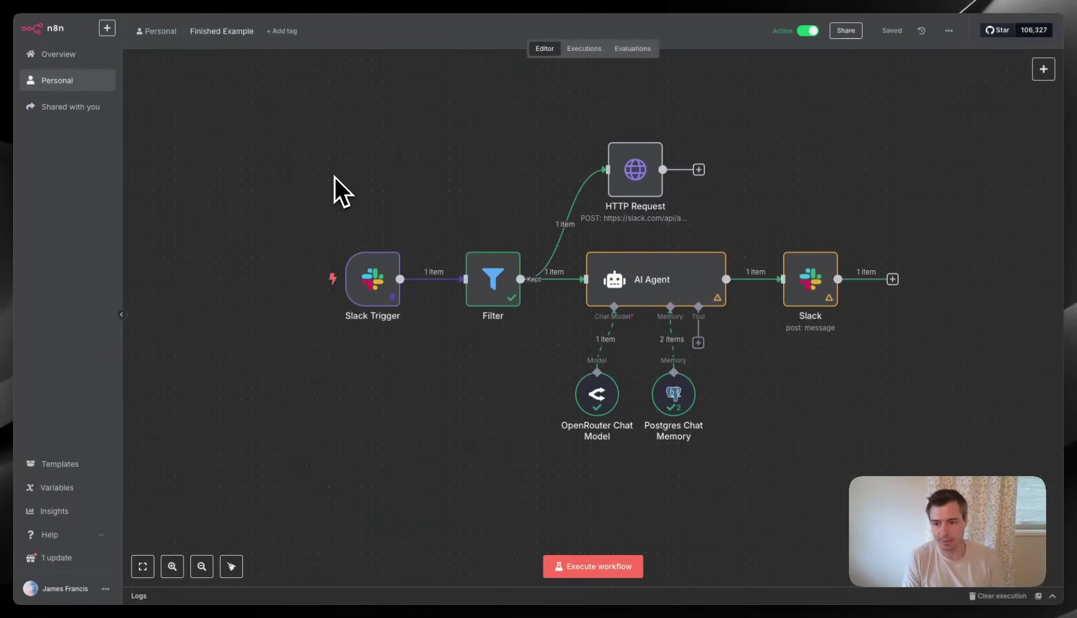
key("super+Tab")
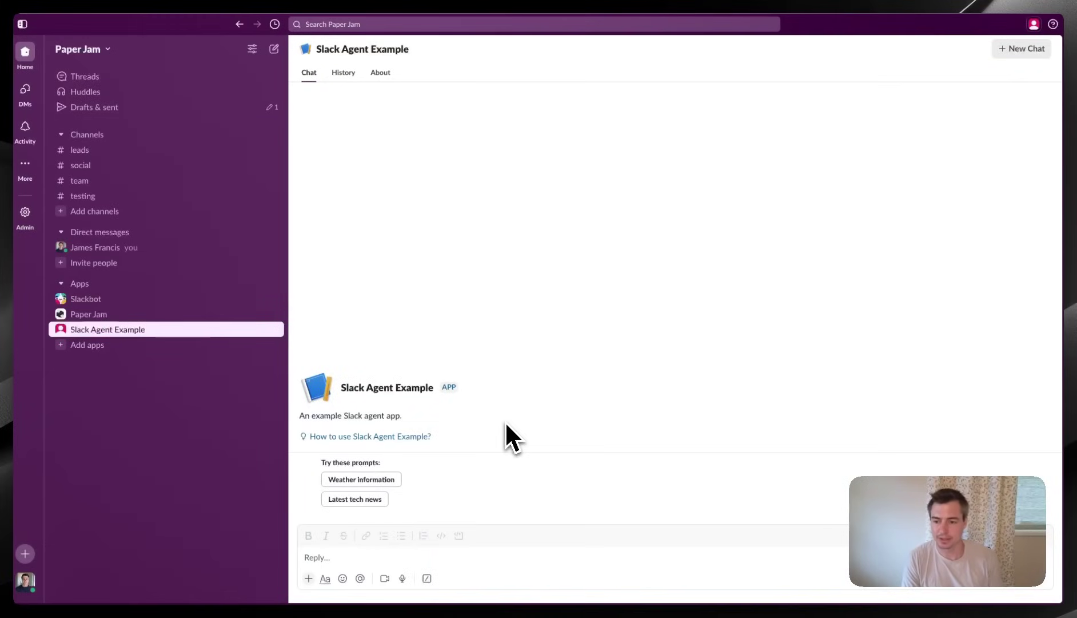
left_click(426, 437)
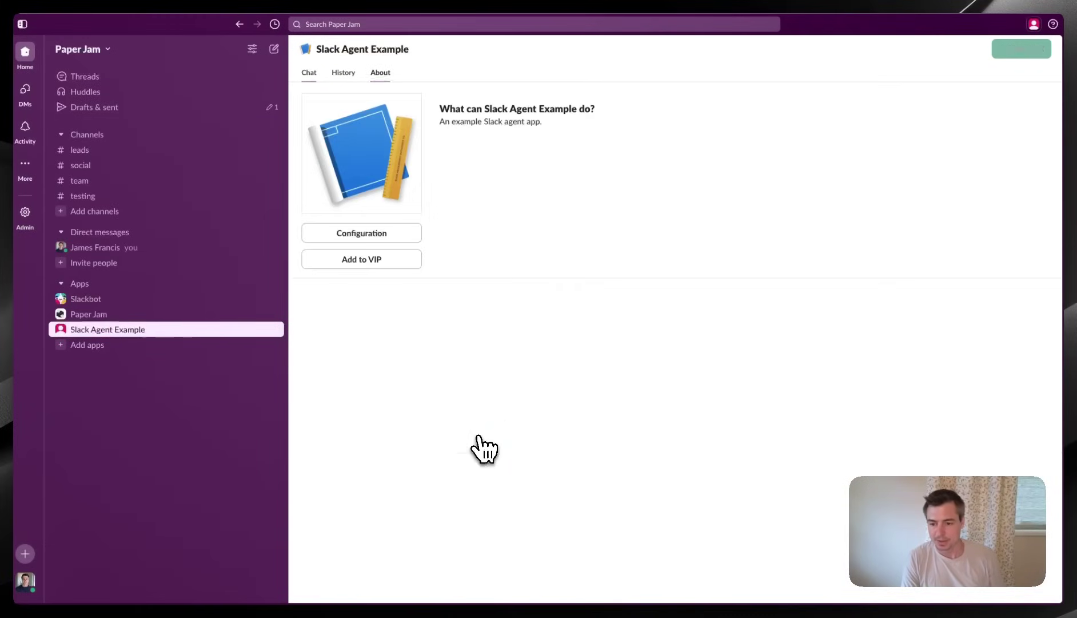
left_click(310, 79)
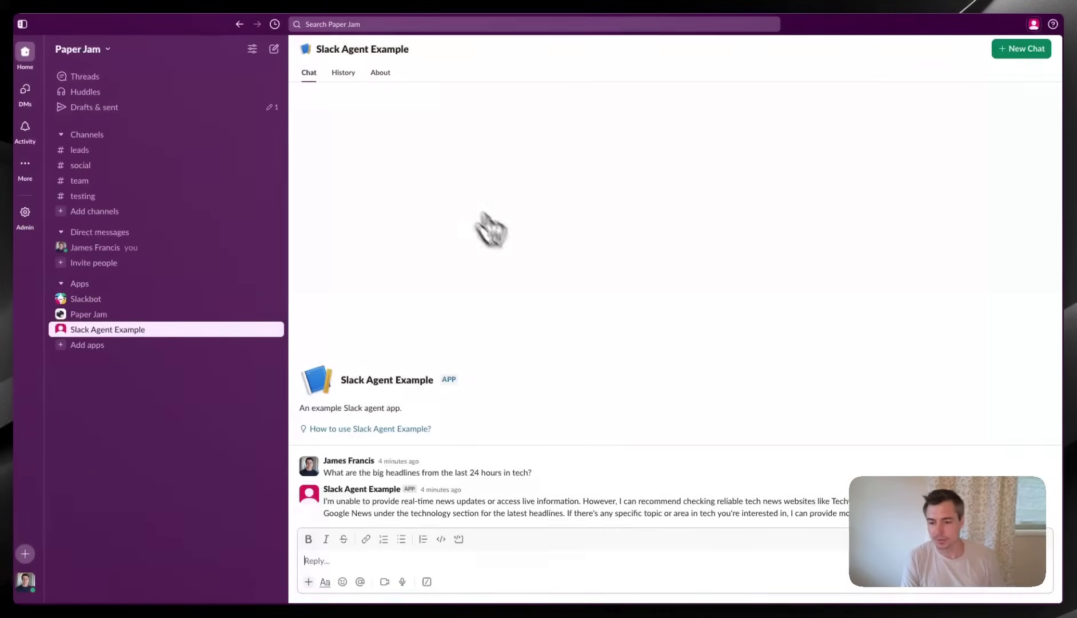
- Start a new chat with Slack Agent Example and send the message "Hi there!"
left_click(993, 60)
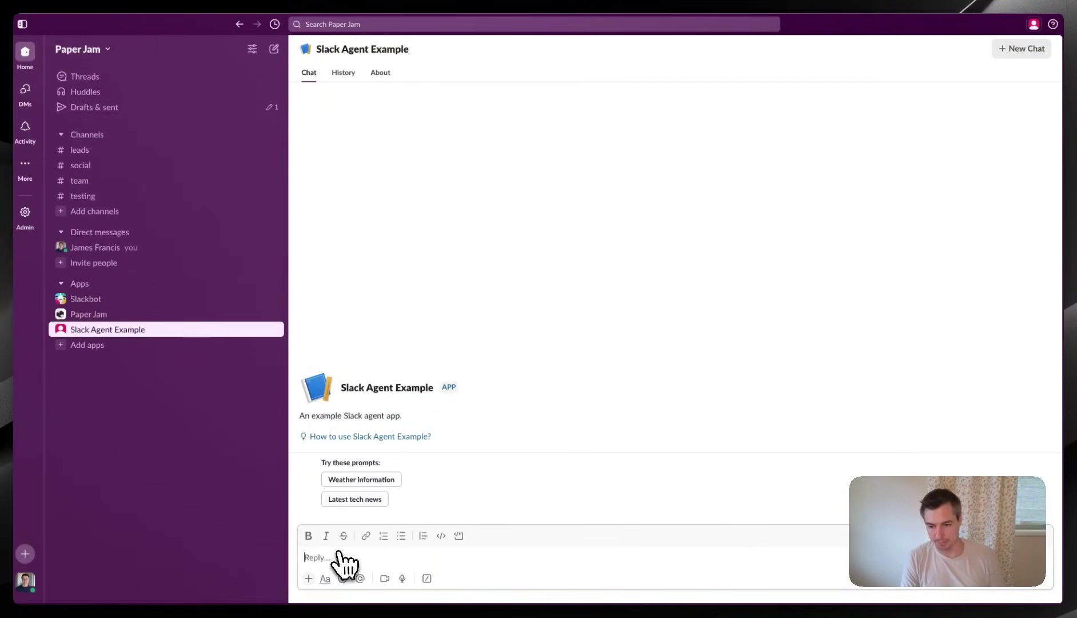
type("Hi there")
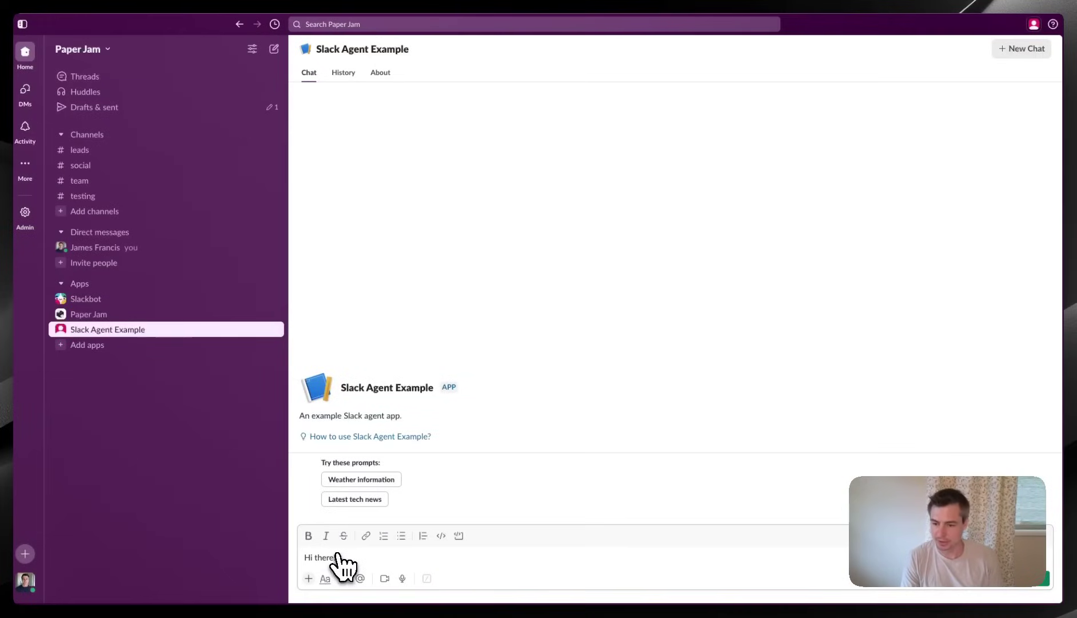
key("Return")
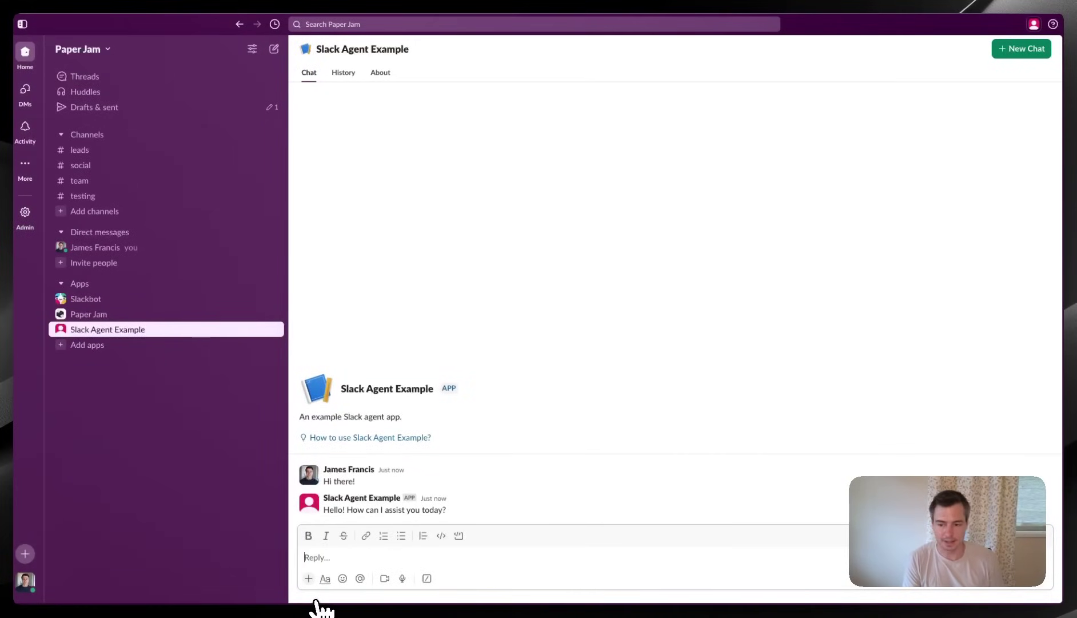
left_click(388, 553)
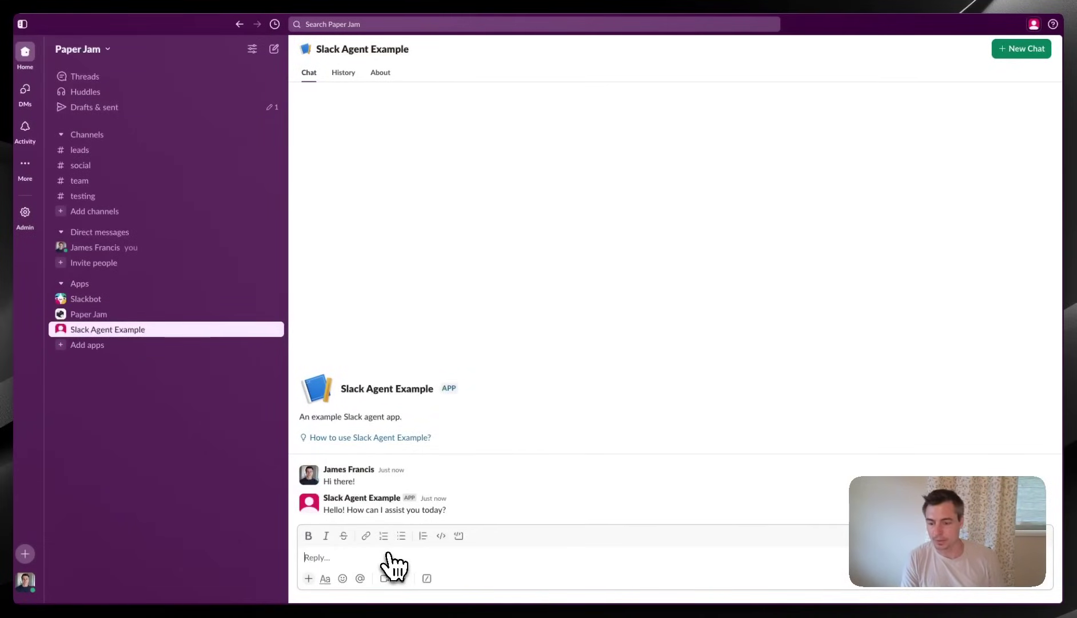
- Review the agent's chat history and preview its side-by-side assistant view before returning to the chat
left_click(343, 80)
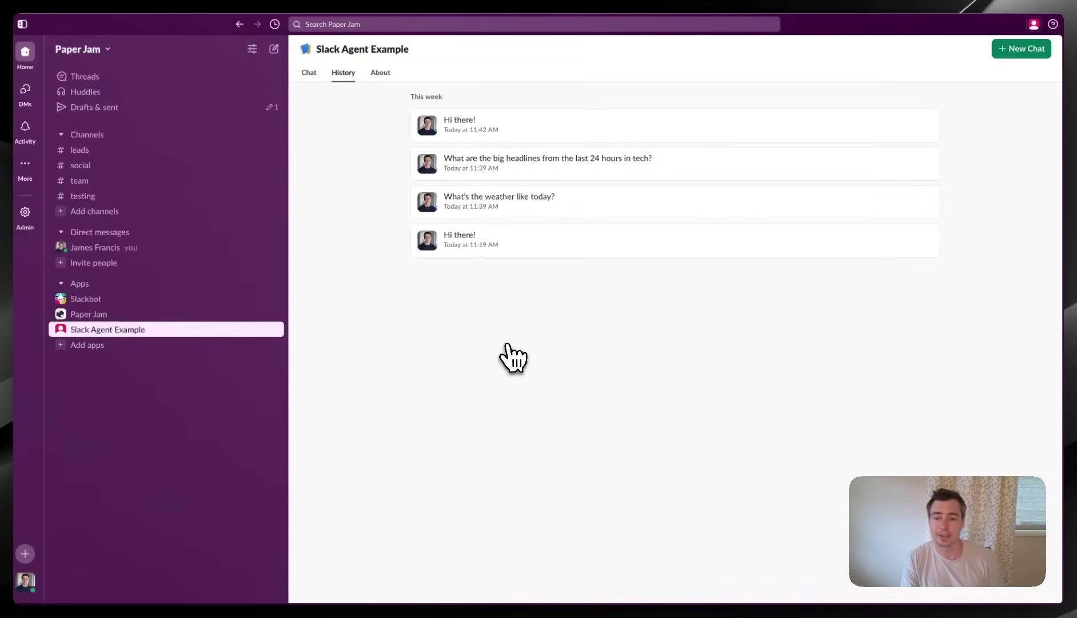
left_click(1035, 26)
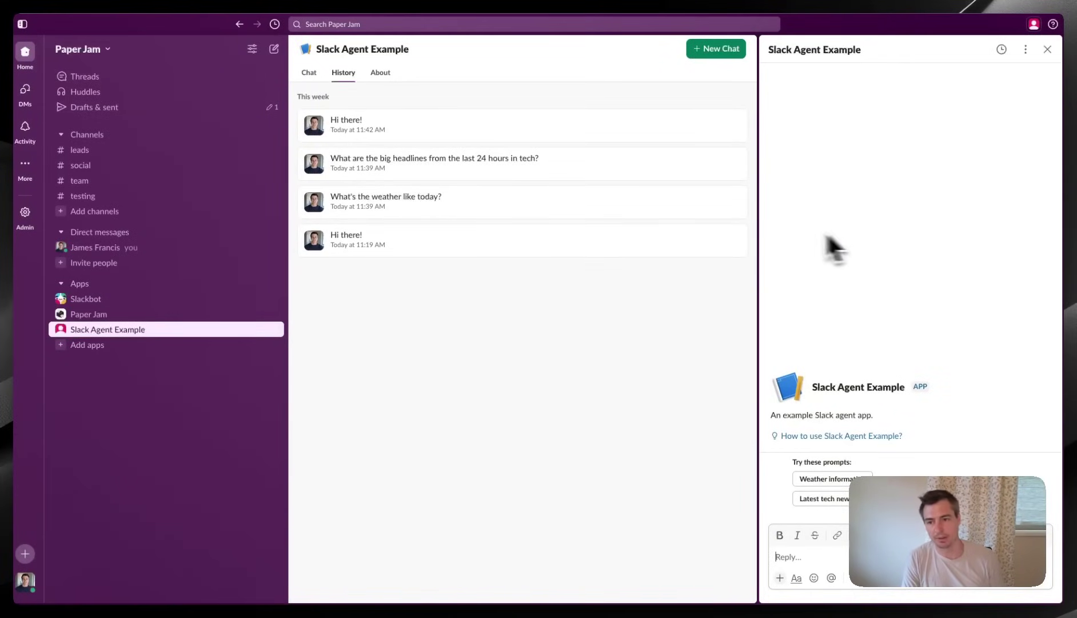
left_click(1048, 49)
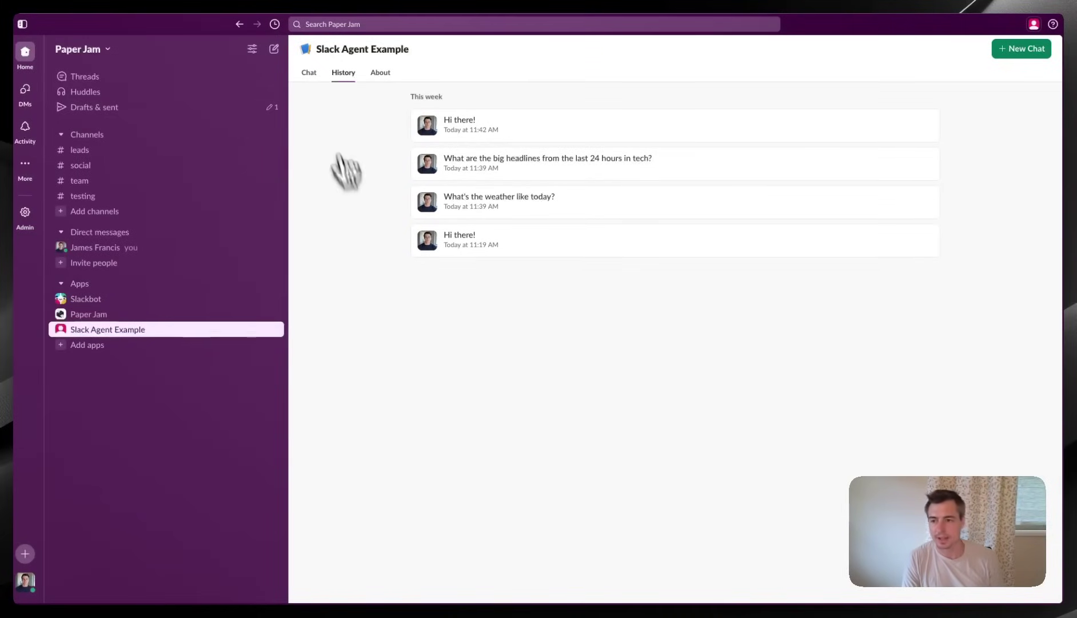
left_click(308, 76)
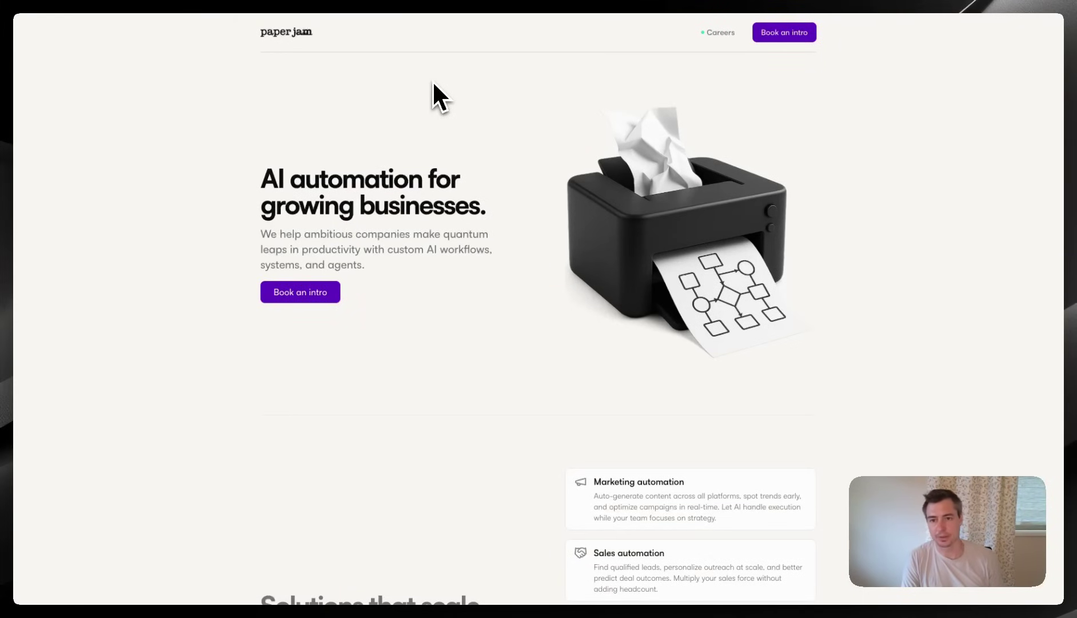
- Switch to the browser, go to api.slack.com and open the list of your Slack apps
left_click(507, 2)
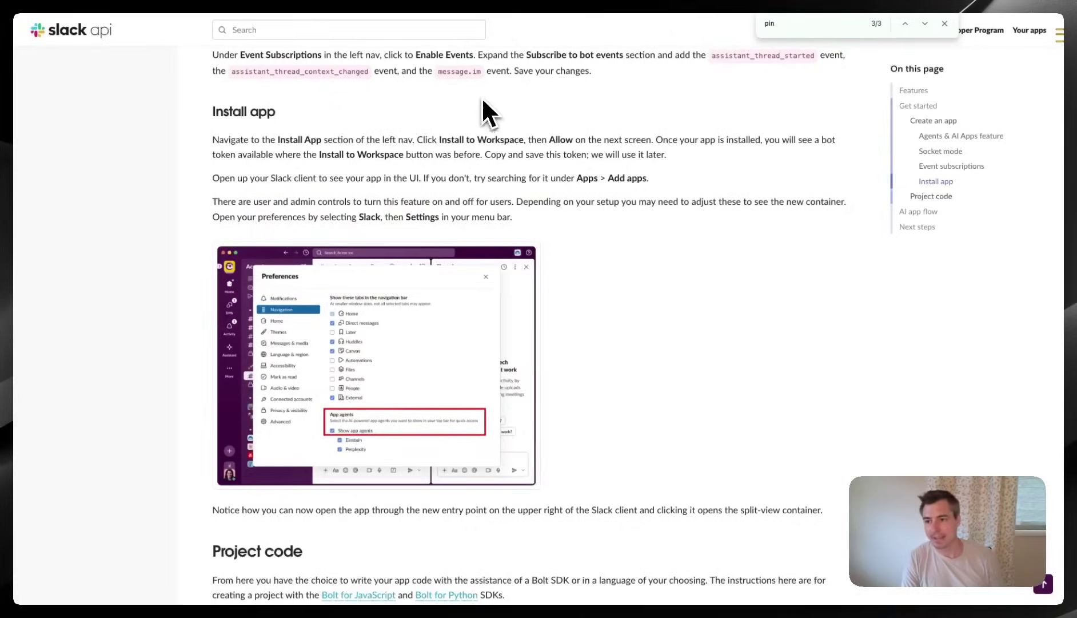
left_click(392, 2)
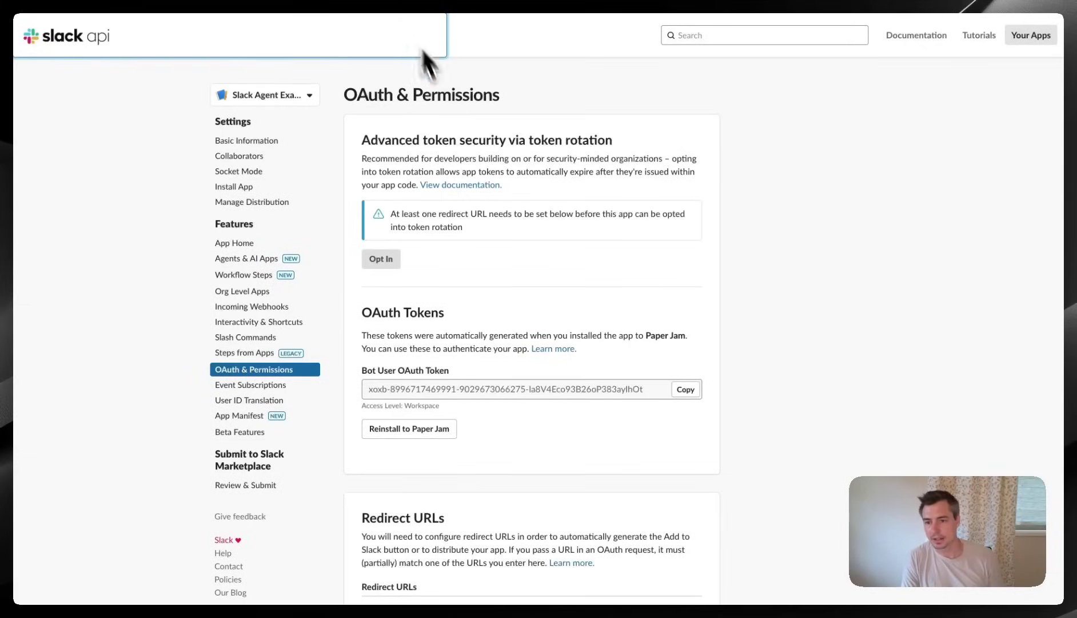
left_click(209, 2)
type("api.slack.com")
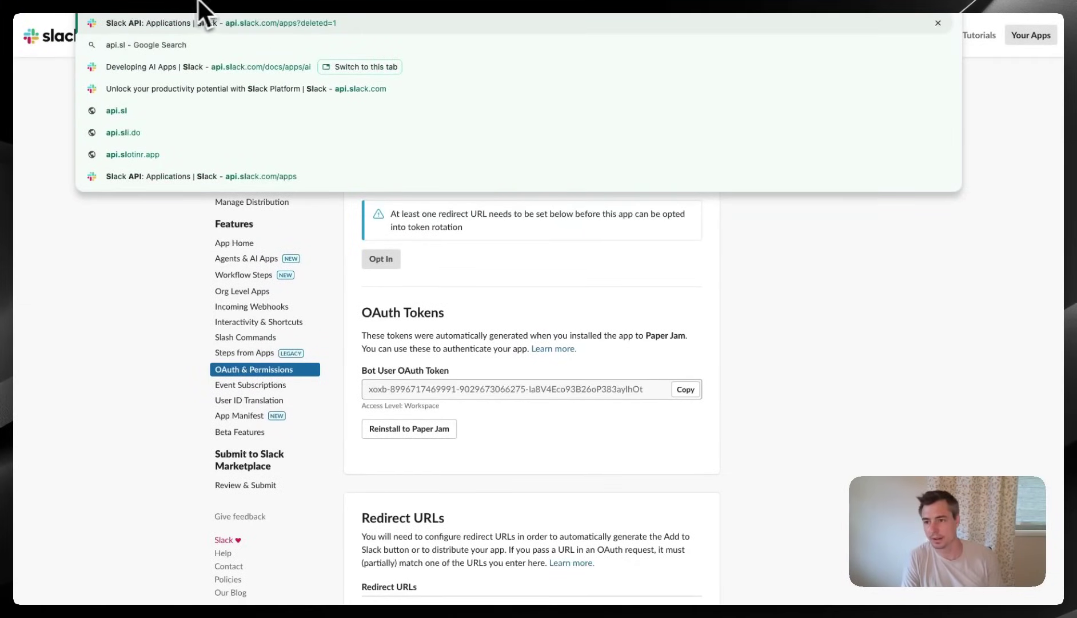
key("Return")
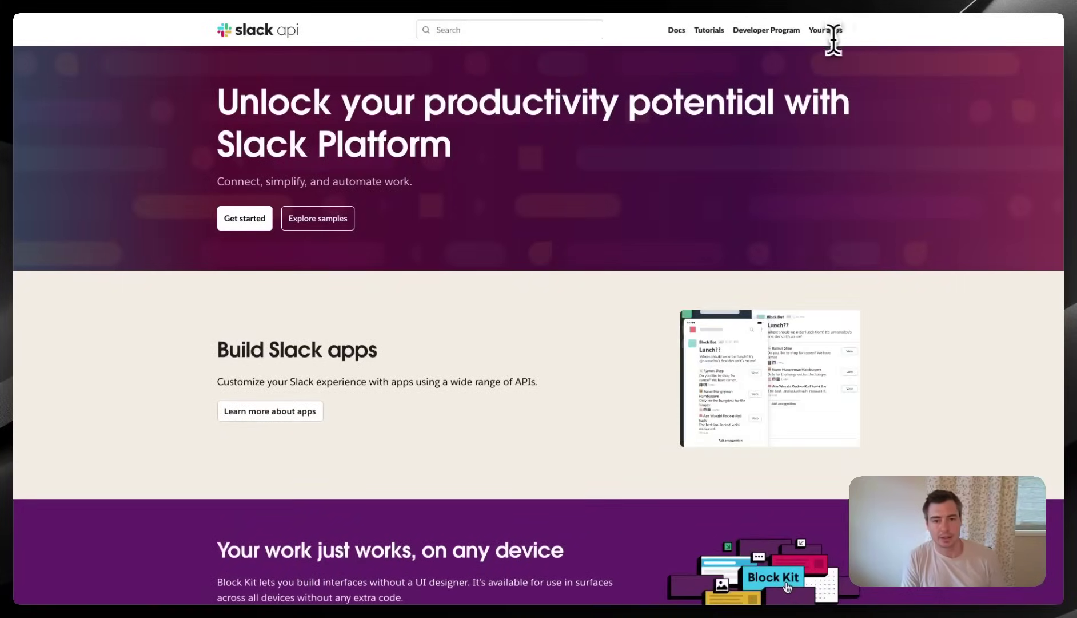
left_click(826, 32)
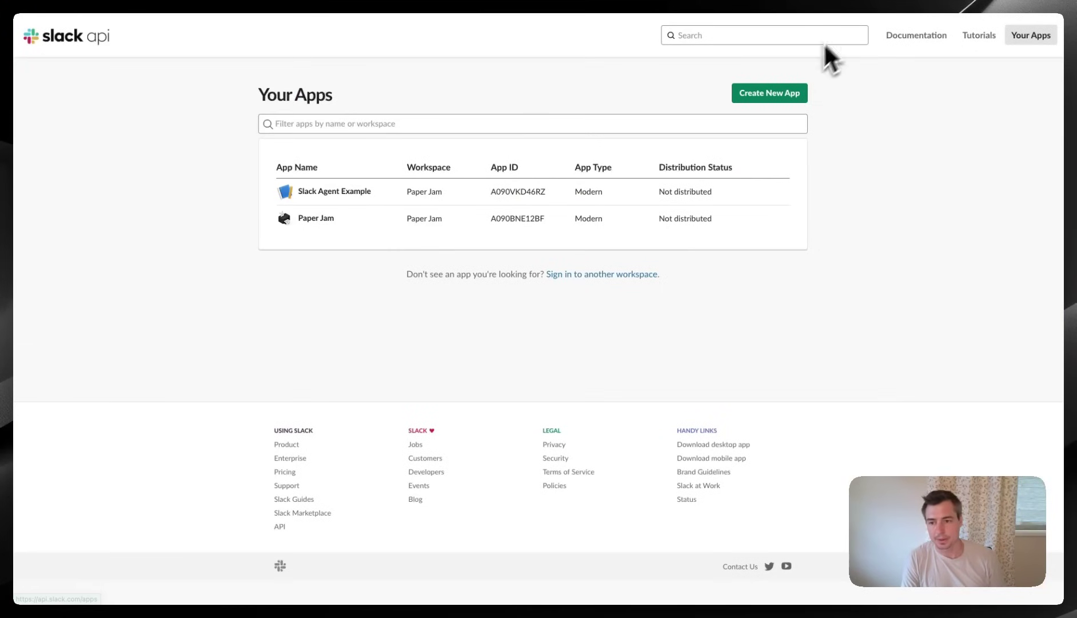
- Create a new Slack app from scratch named "Dunder Mifflin AI" in the Paper Jam workspace
left_click(761, 93)
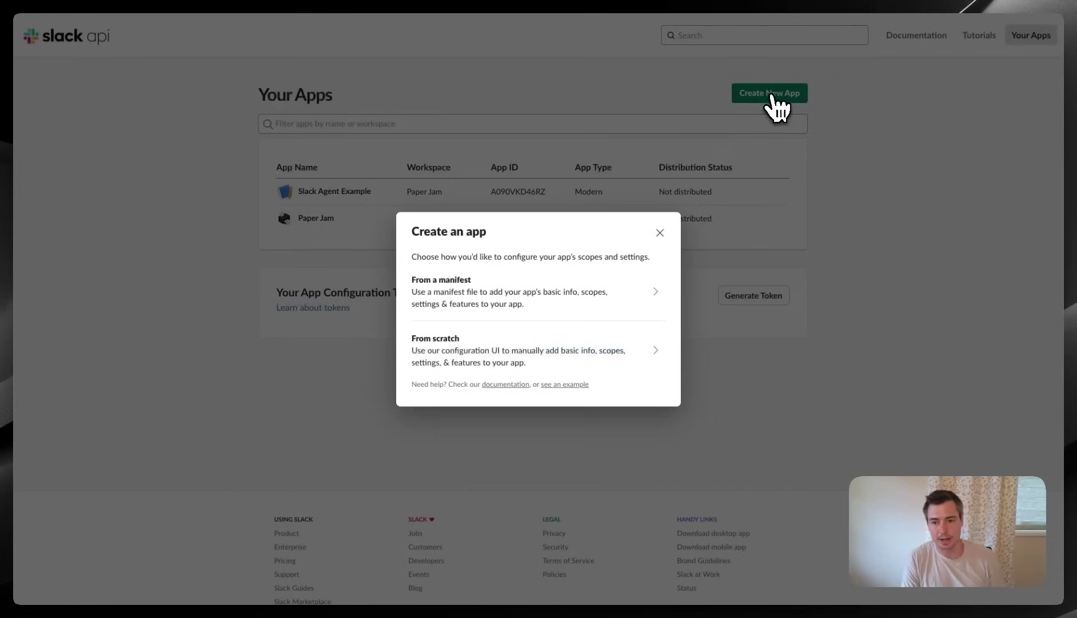
left_click(457, 355)
left_click(457, 235)
type("Dunder Mifflin AI")
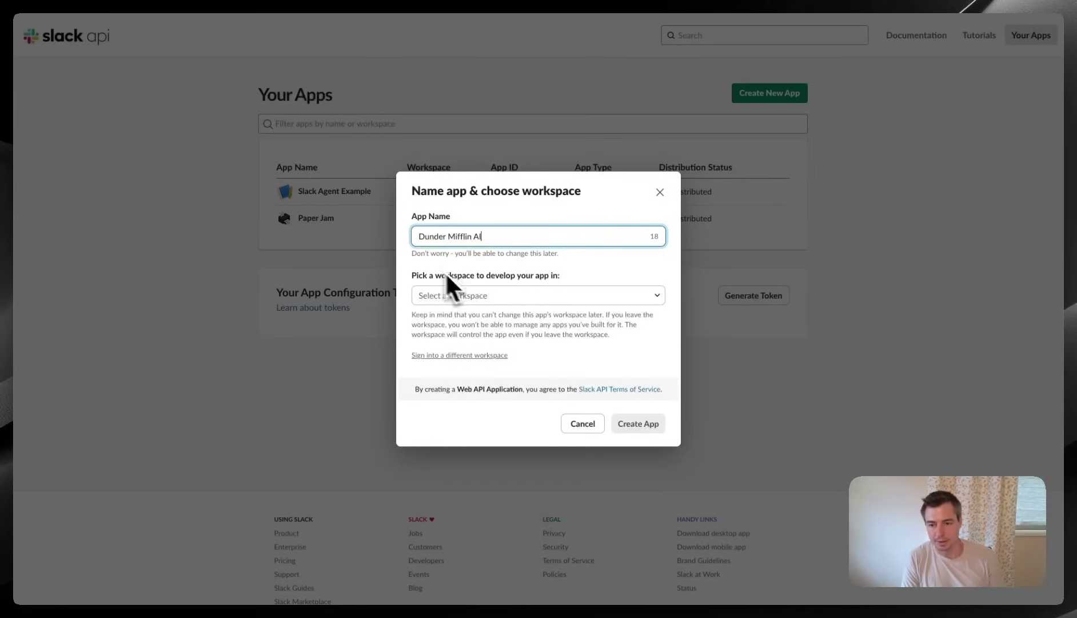
left_click(493, 299)
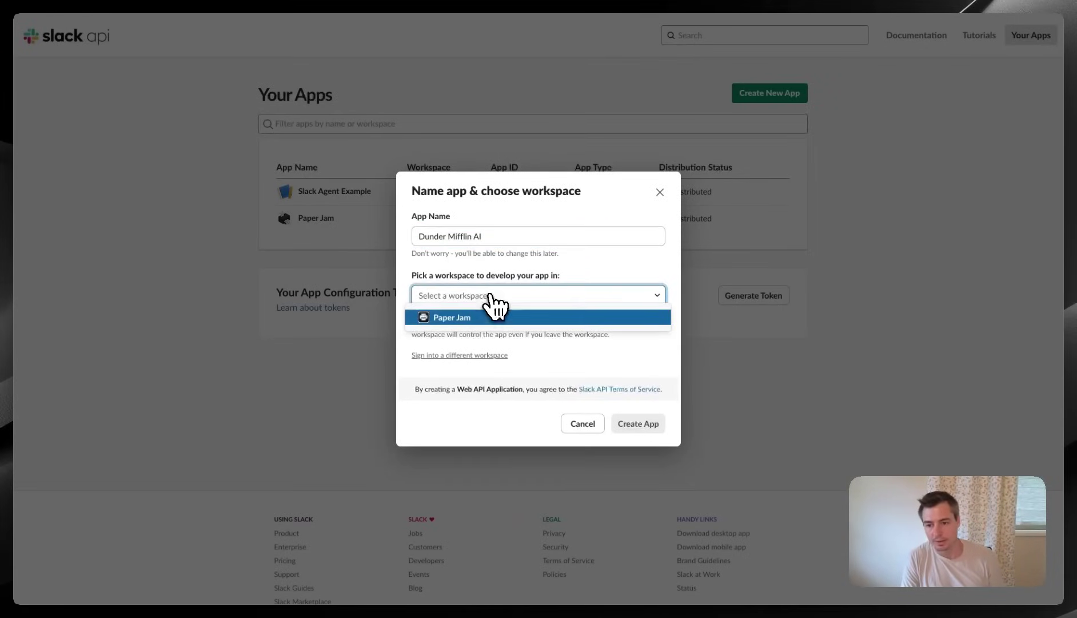
left_click(462, 318)
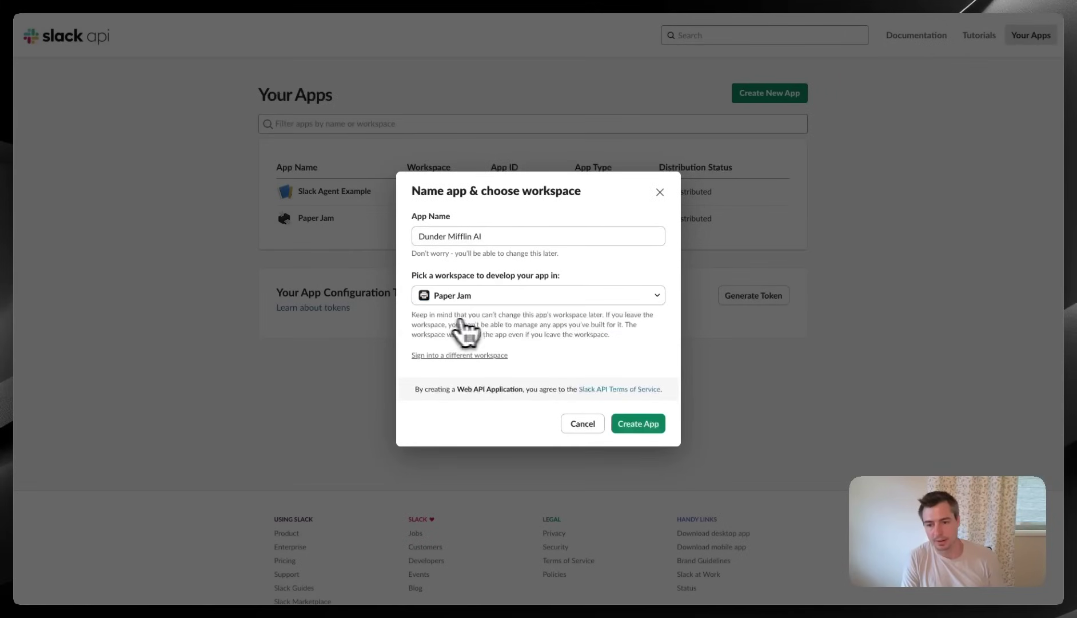
left_click(644, 424)
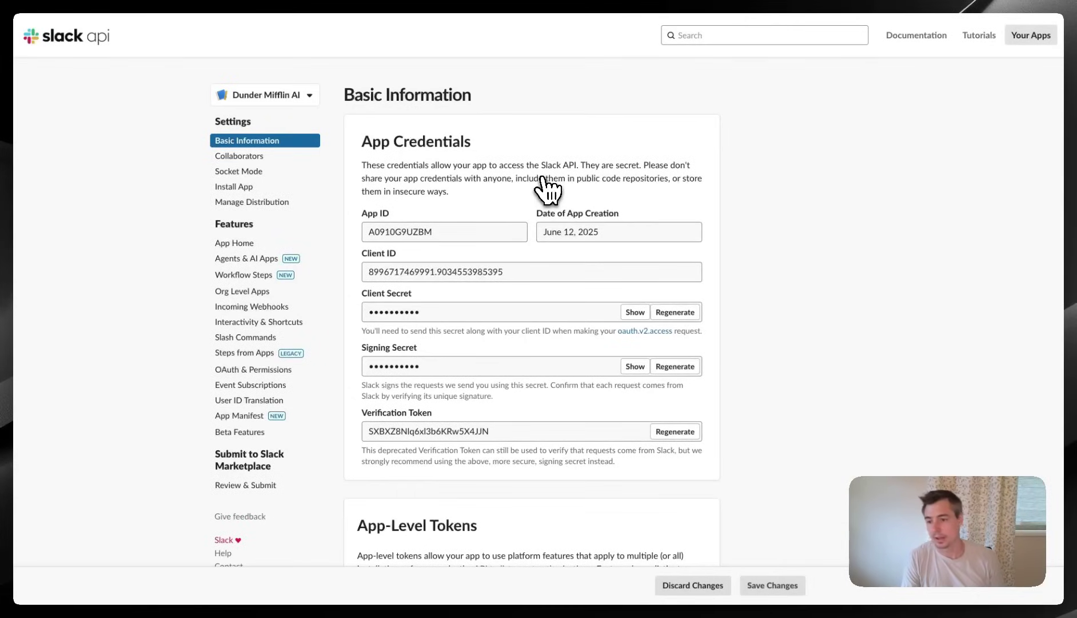
- Enable the Agent or Assistant feature for the app and set its overview to "Think of me as robot Dwight."
left_click(241, 262)
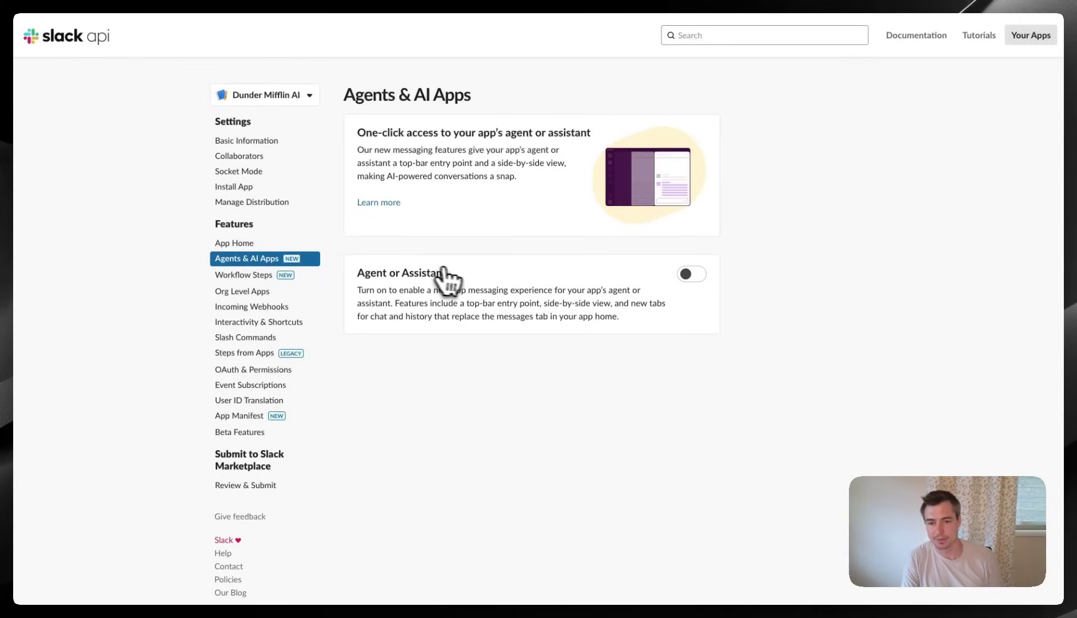
left_click(690, 274)
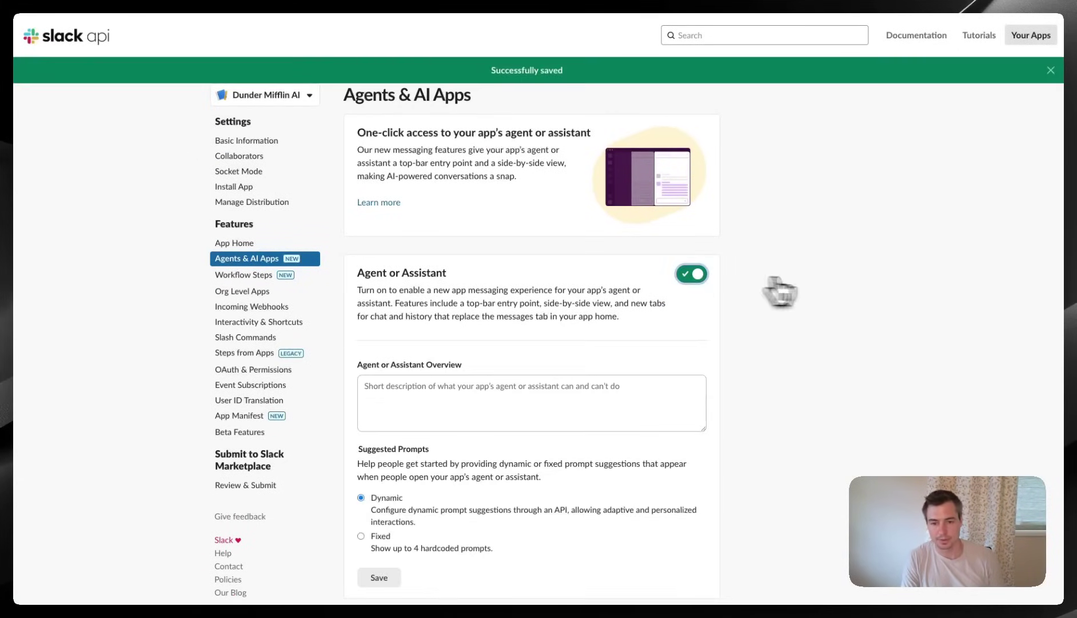
scroll(809, 234, "down", 1)
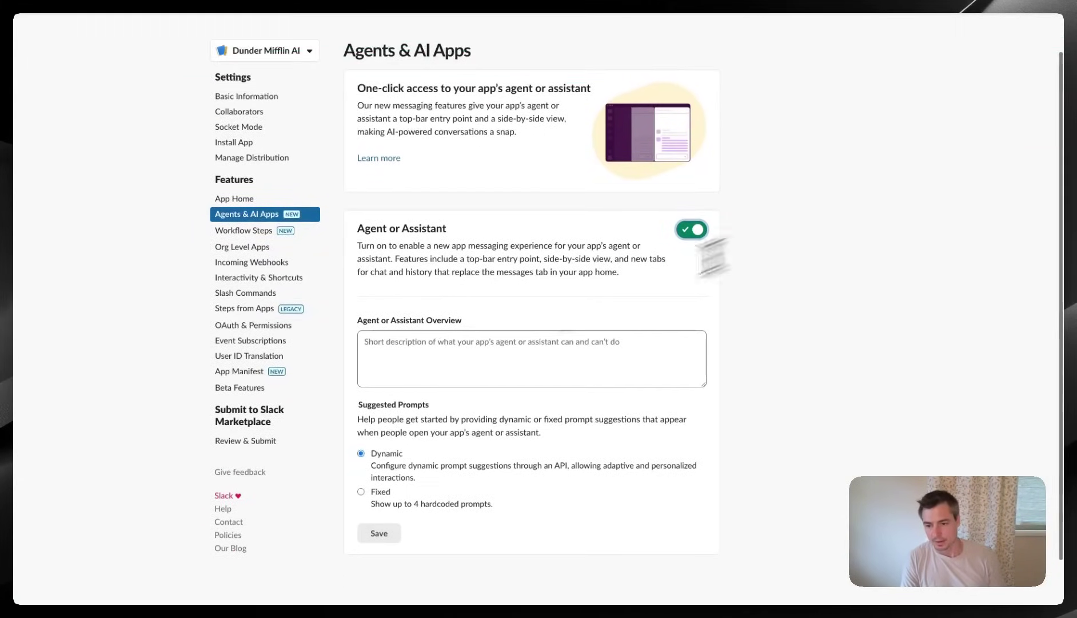
left_click(395, 339)
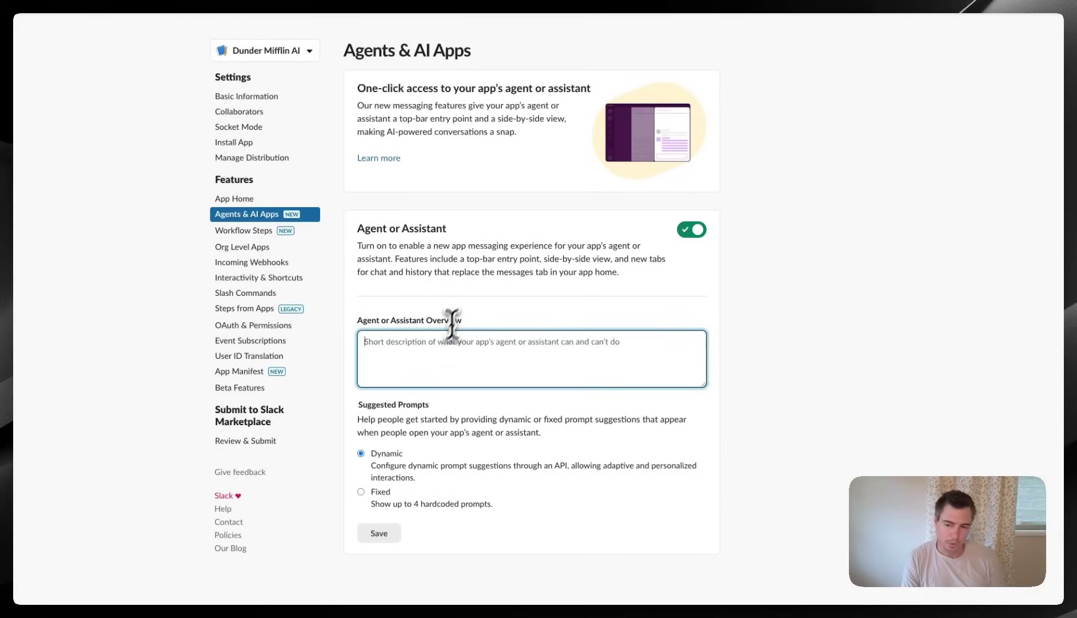
scroll(418, 357, "up", 1)
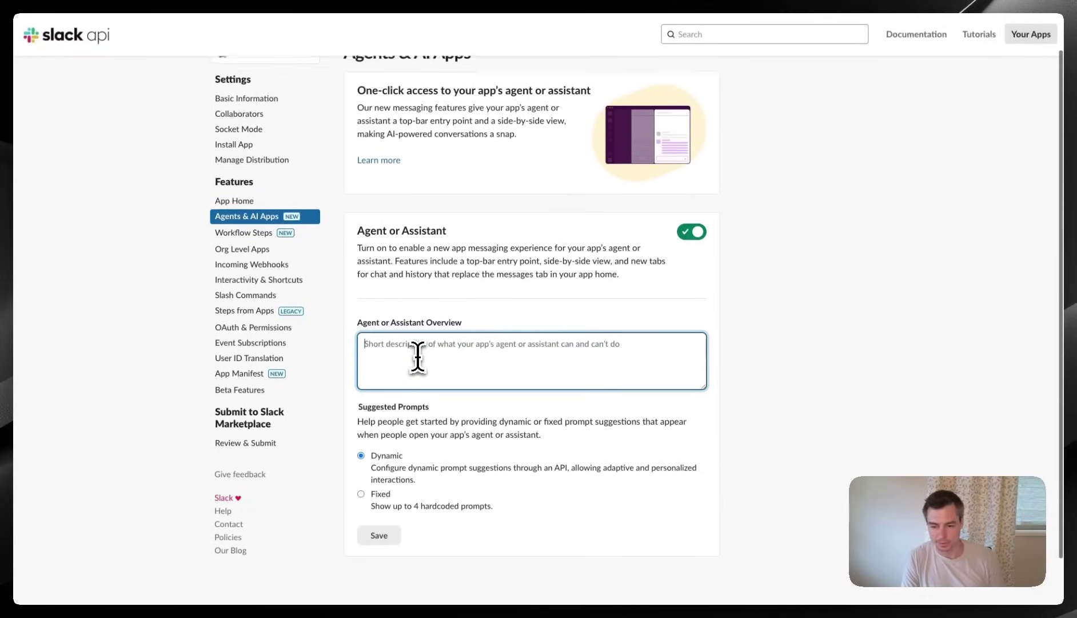
type("Thin")
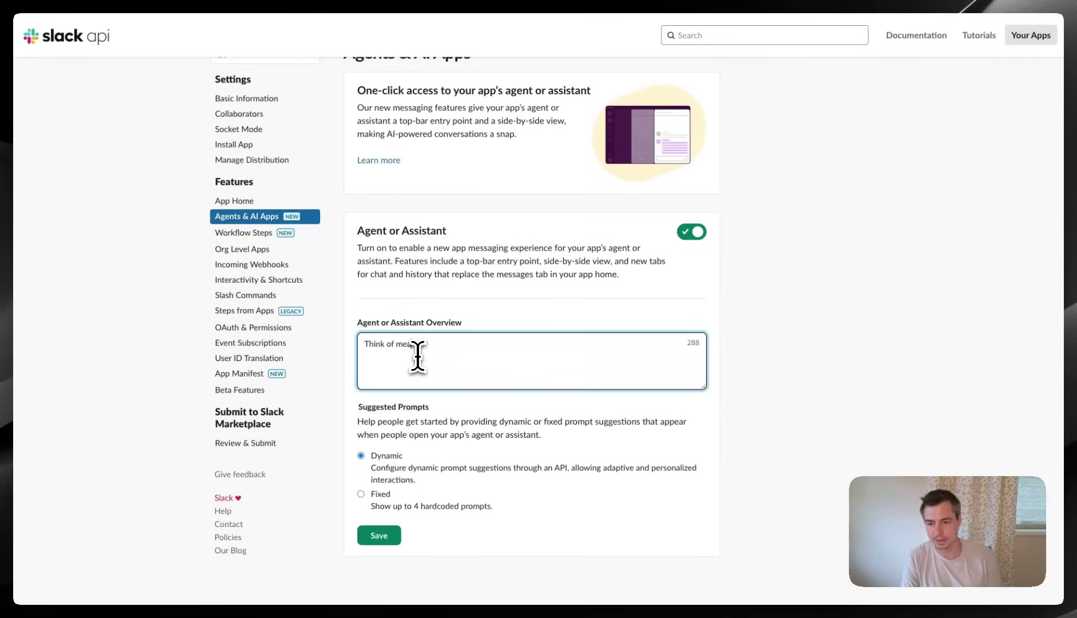
type("k of mea")
key("BackSpace")
type("as robot Dwight.")
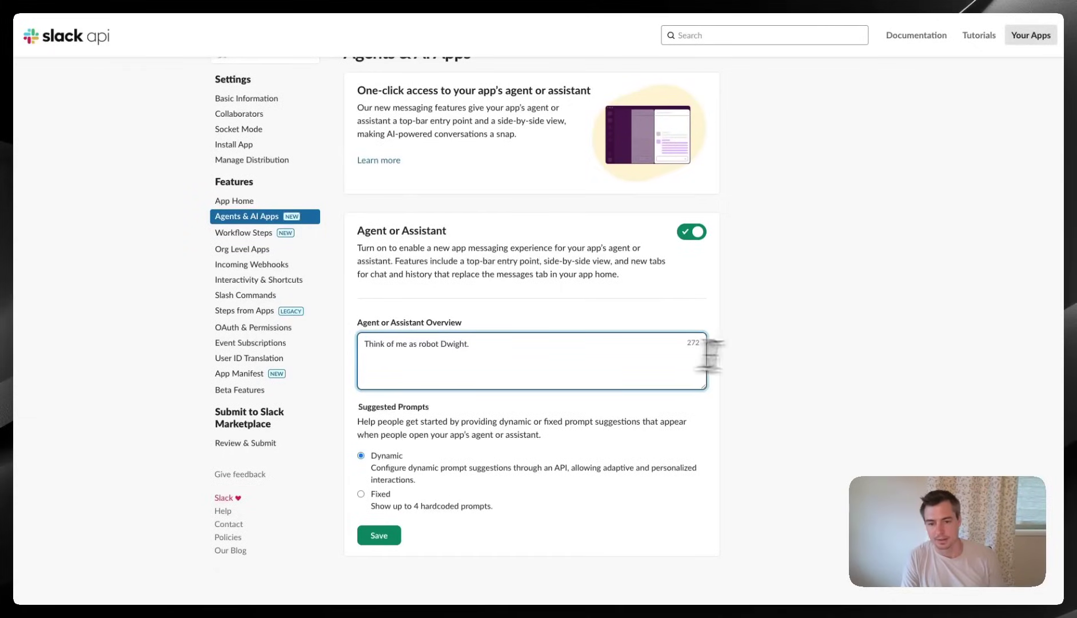
left_click(792, 355)
- Switch the agent's suggested prompts to Fixed and title Prompt 1 "Pranks"
scroll(792, 354, "down", 1)
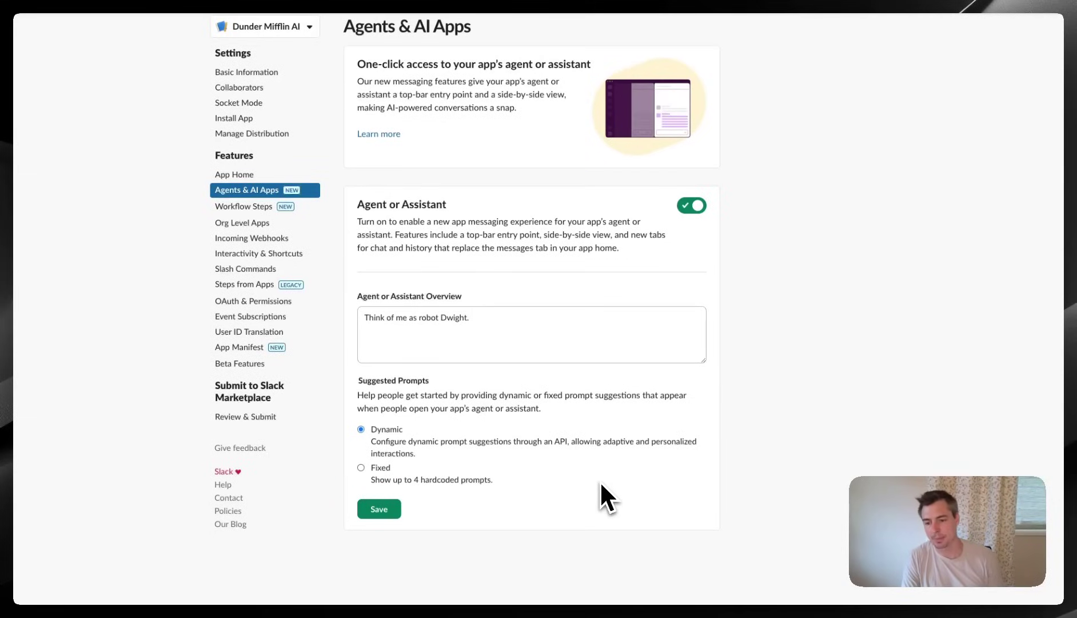
left_click(361, 467)
scroll(456, 473, "down", 3)
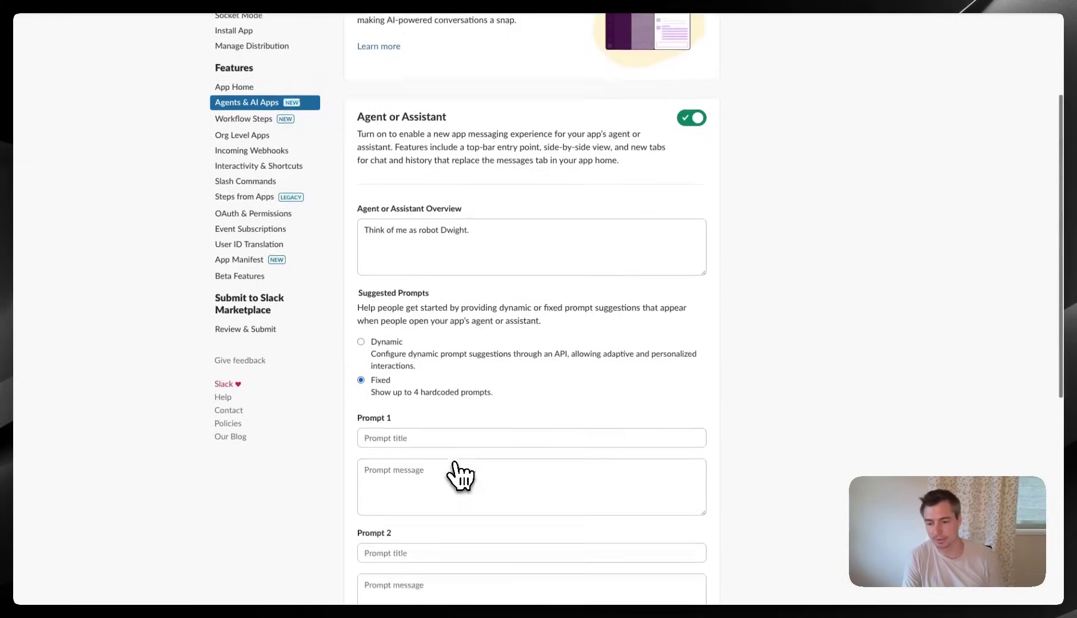
left_click(397, 376)
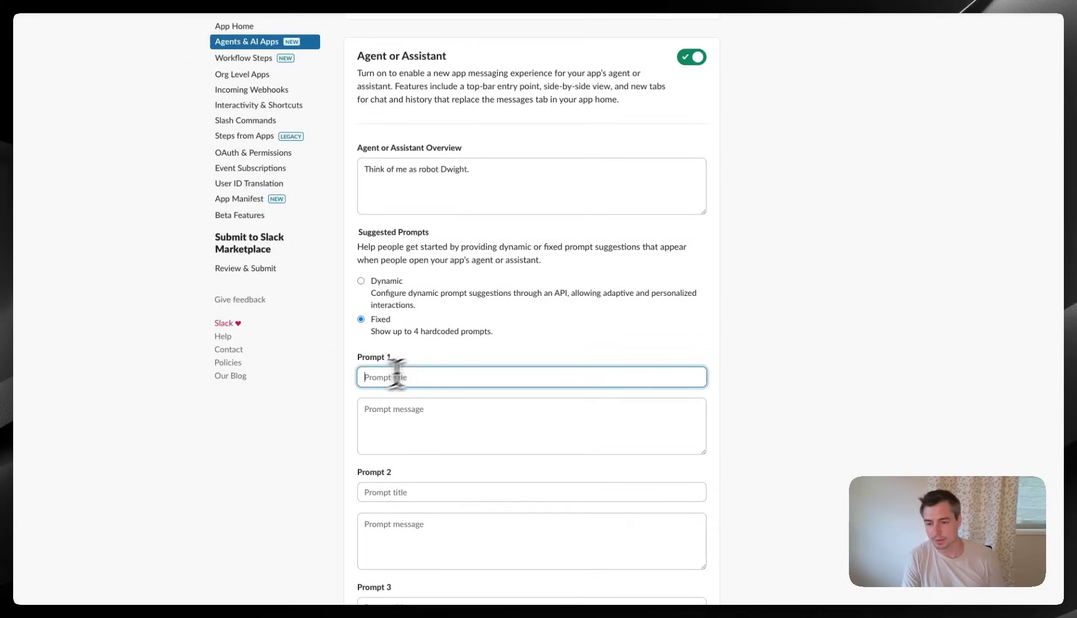
type("Pranks")
key("Tab")
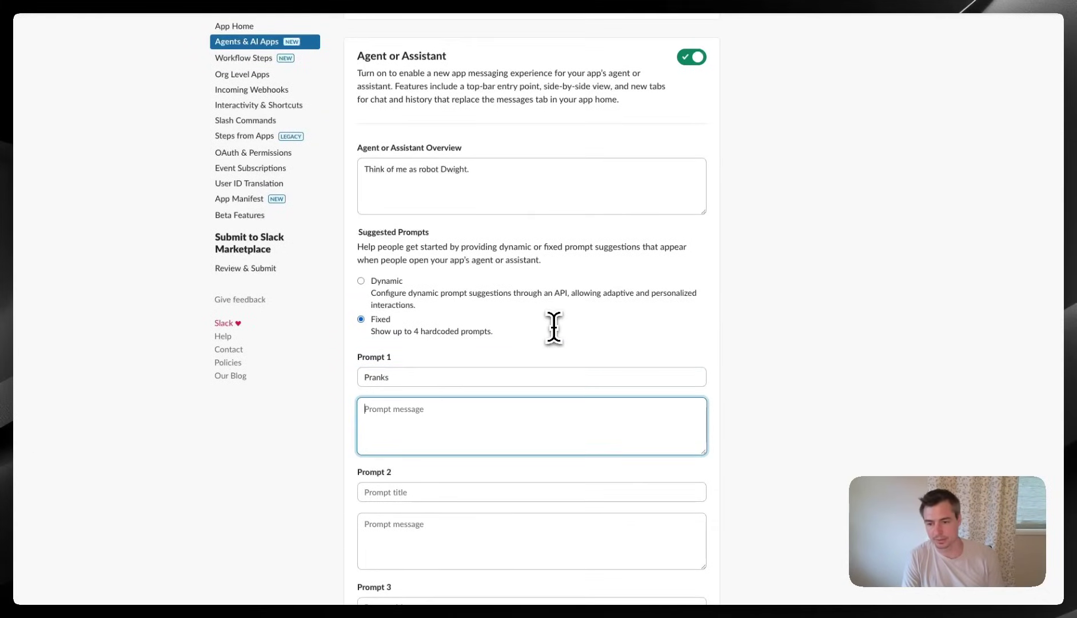
- Set the Prompt 1 message to "What are some pranks I can play on Dwight?" and save the agent settings
type("What are some pran")
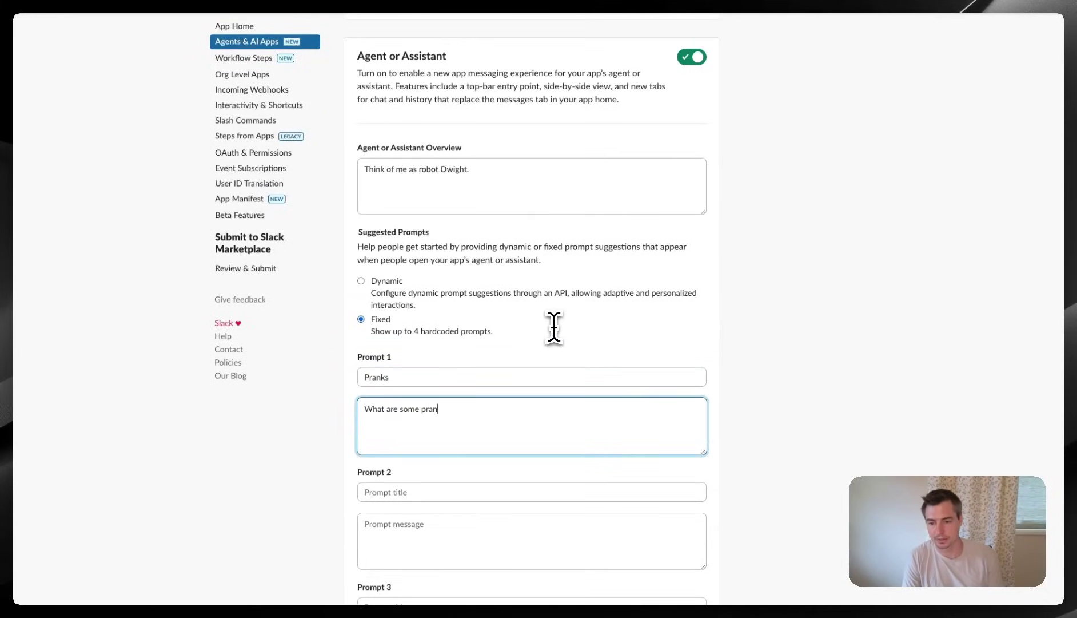
type("ks I can play on Dwig")
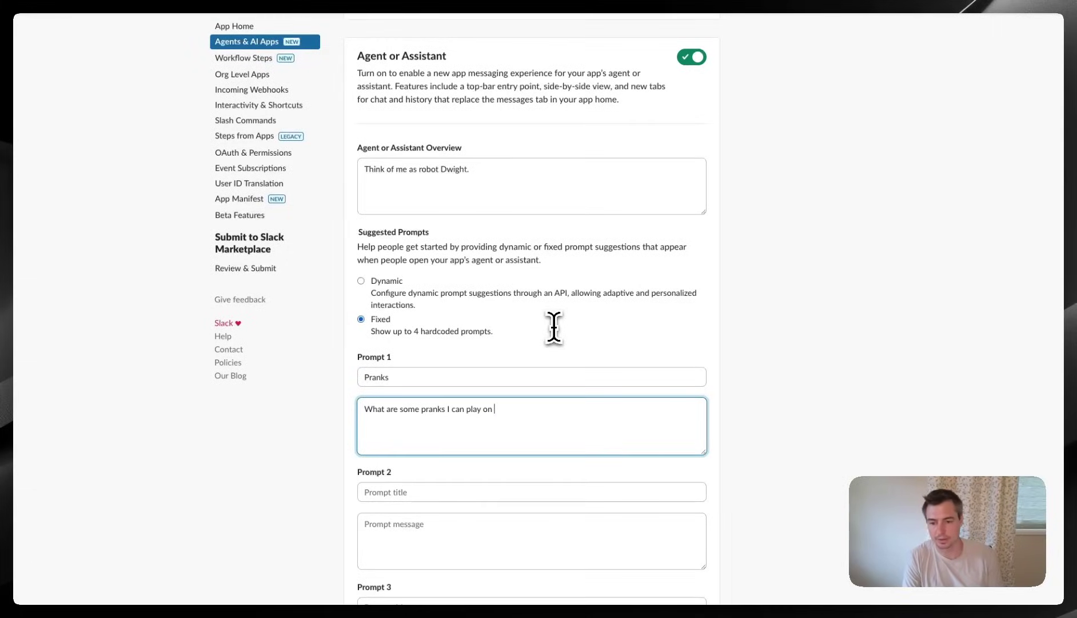
key("BackSpace")
key("BackSpace")
key("BackSpace")
type("e")
key("BackSpace")
type("wight")
scroll(568, 299, "down", 2)
scroll(469, 511, "down", 5)
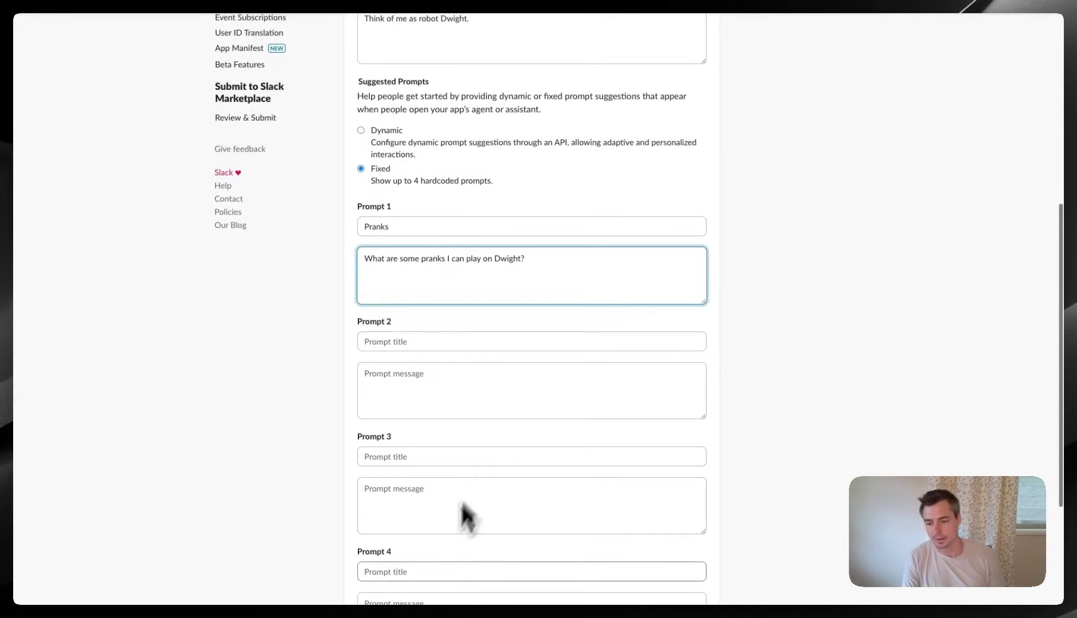
left_click(381, 513)
- Open the app's OAuth & Permissions settings and add the chat:write bot token scope
scroll(337, 470, "up", 7)
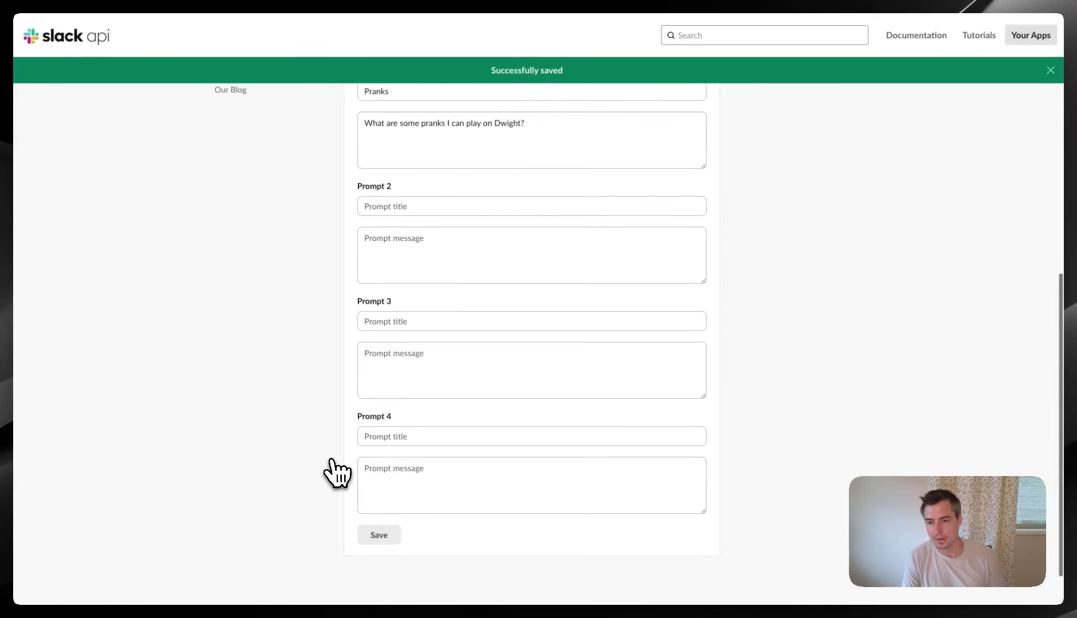
scroll(337, 472, "up", 2)
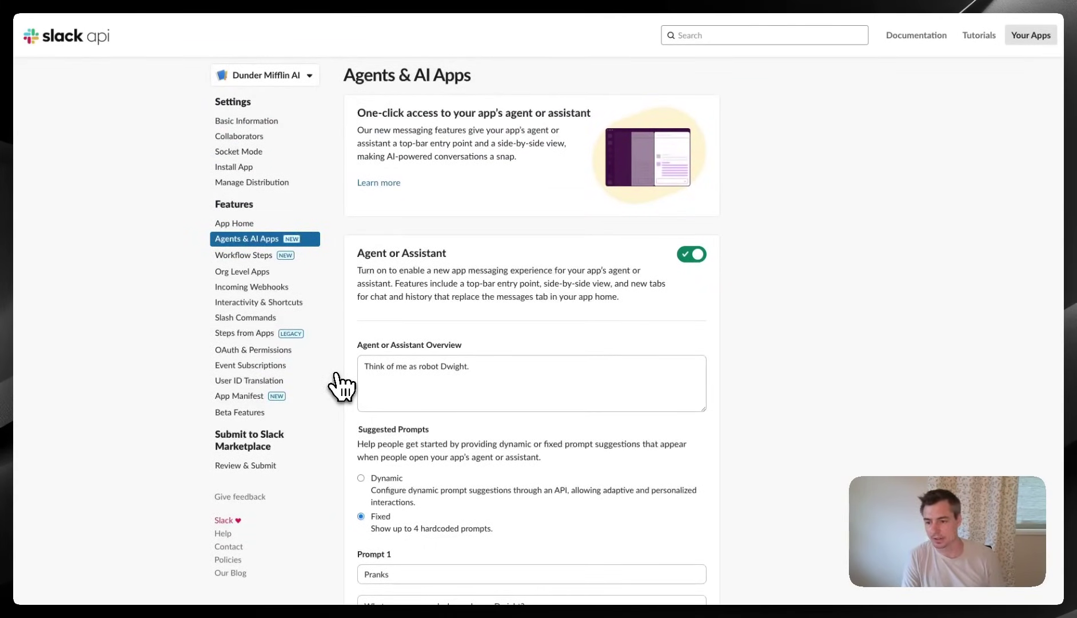
left_click(228, 350)
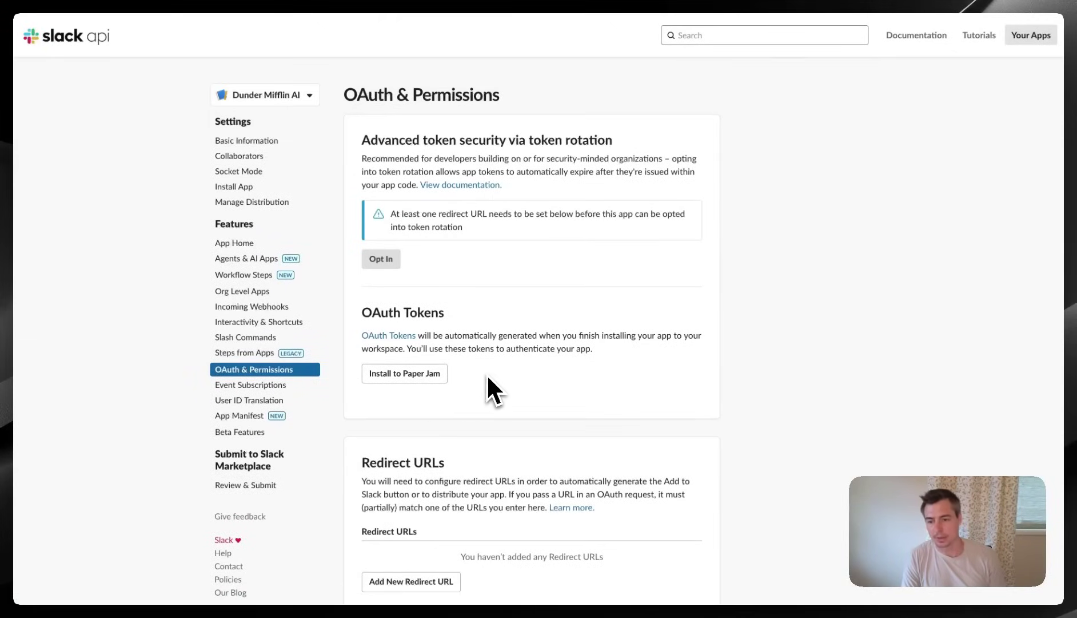
scroll(491, 391, "down", 1)
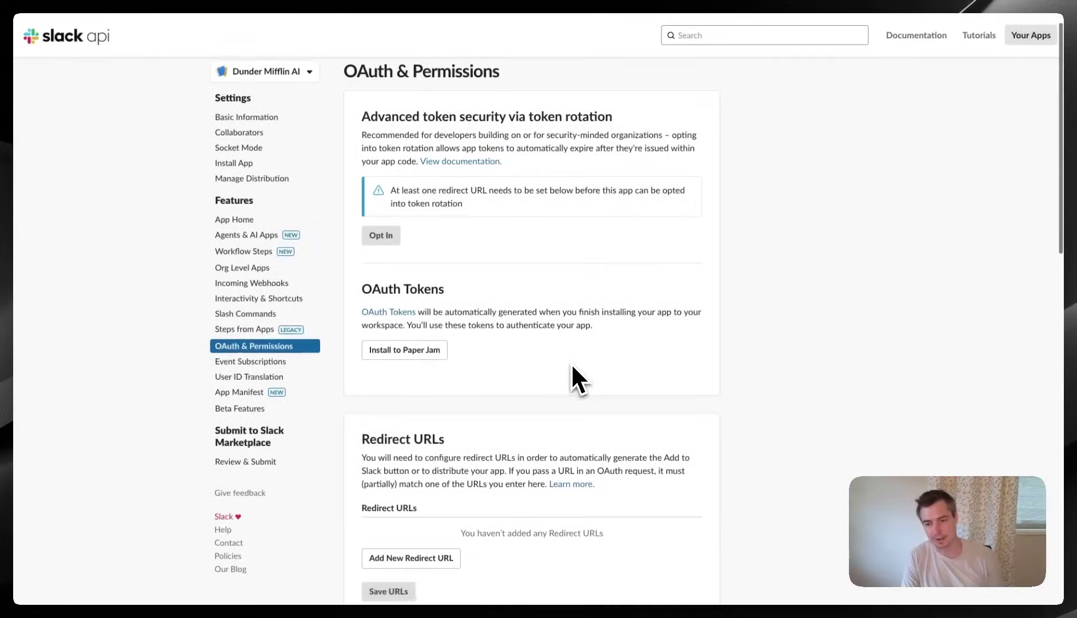
scroll(572, 366, "down", 6)
scroll(572, 362, "down", 1)
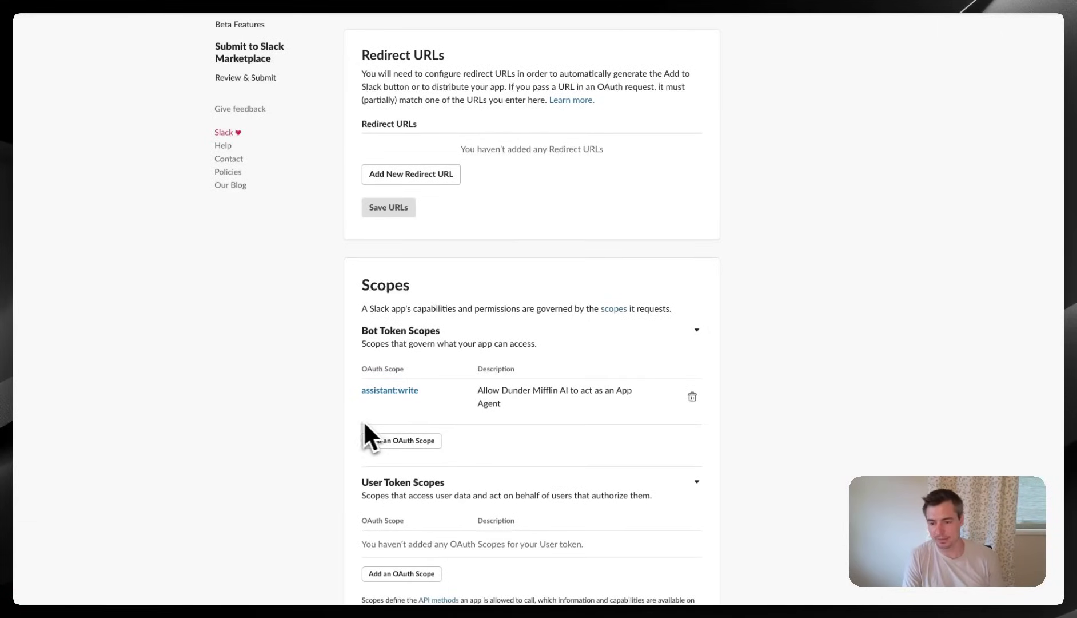
left_click(402, 444)
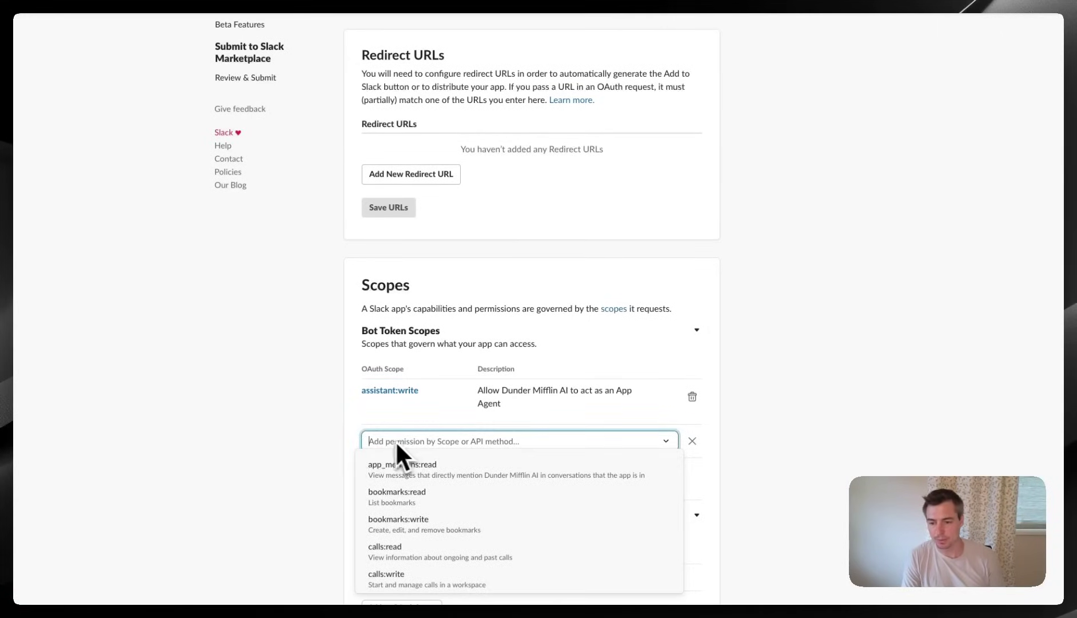
type("chat:")
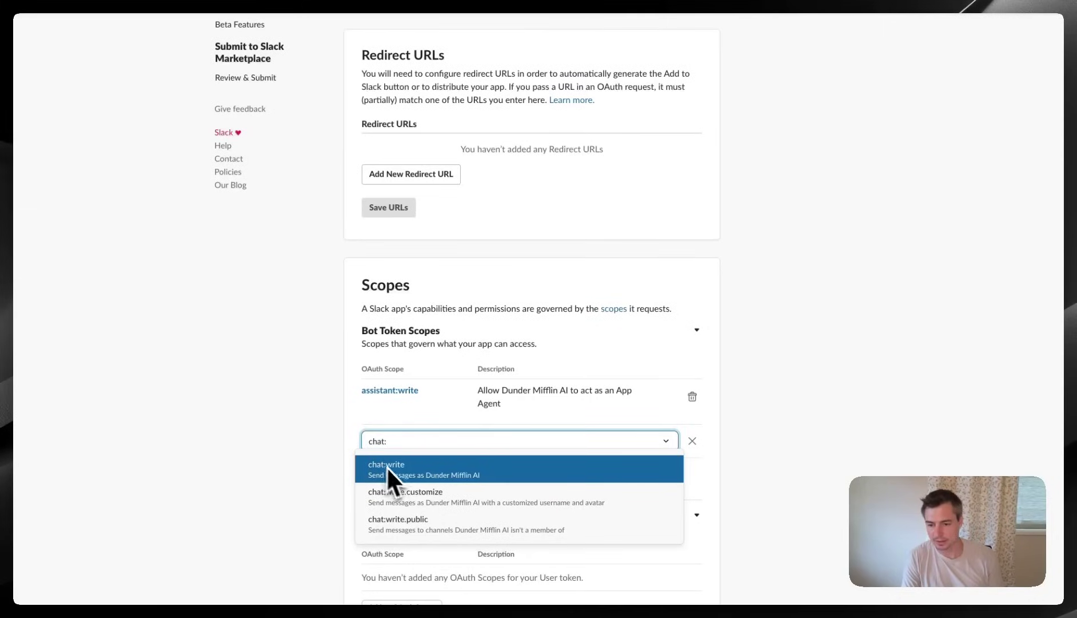
left_click(387, 466)
- Add the channels:read and im:history scopes to the bot token scopes
left_click(404, 477)
type("channel")
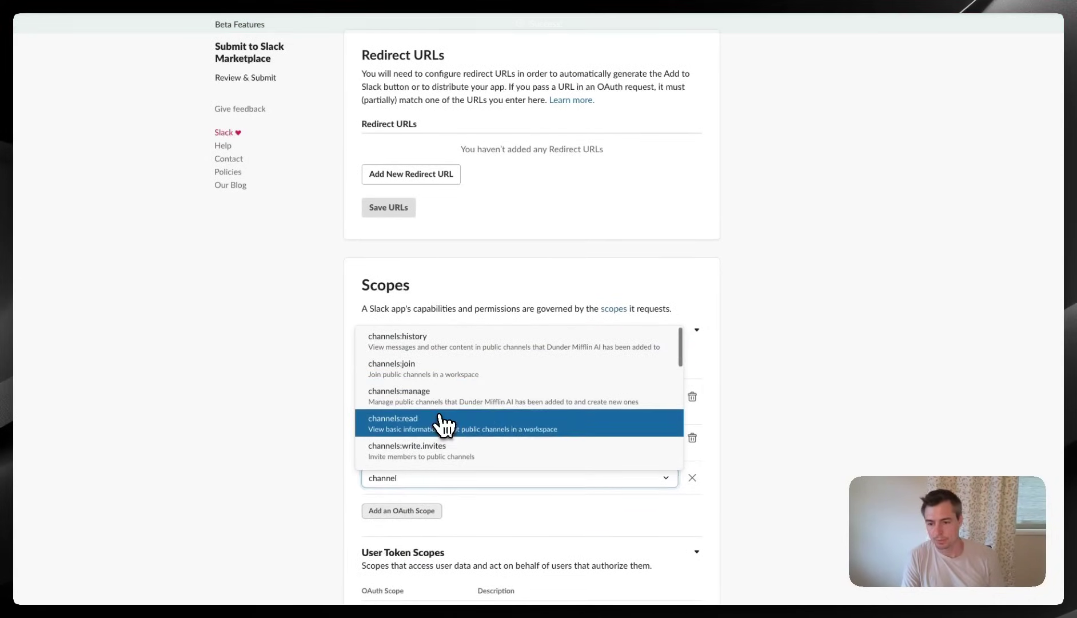
left_click(447, 427)
left_click(407, 526)
type("im")
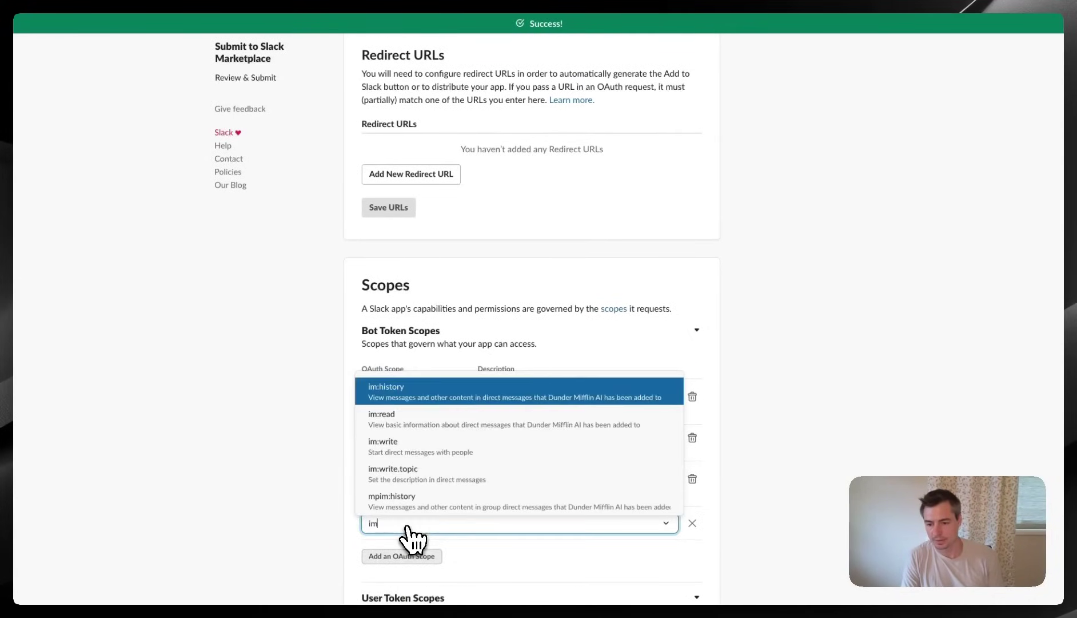
left_click(428, 400)
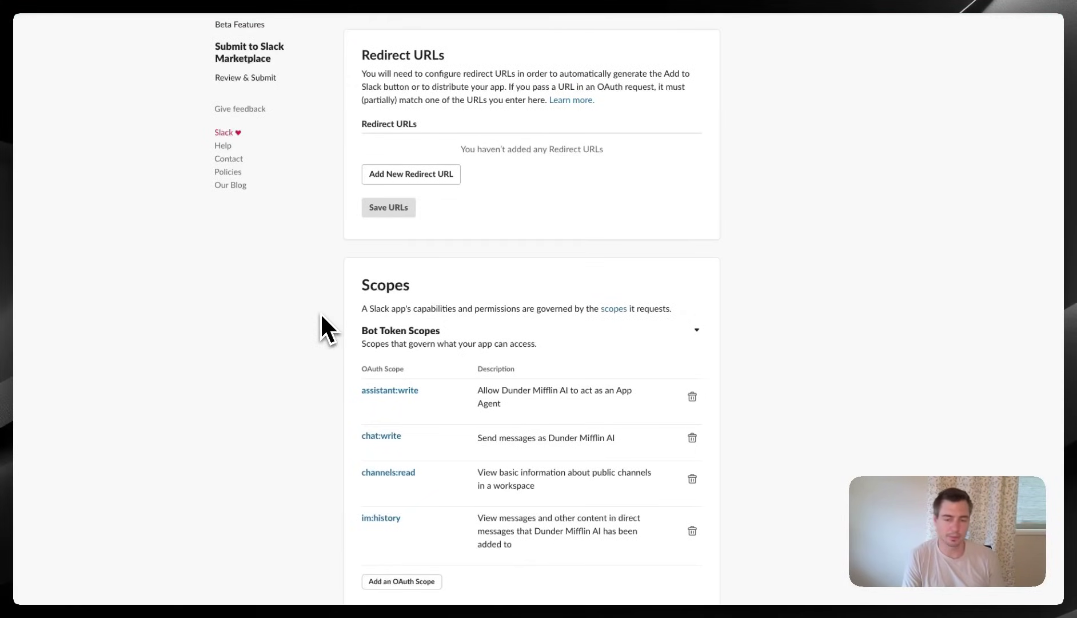
- Install the app to the Paper Jam workspace and copy its Bot User OAuth Token
scroll(322, 318, "down", 3)
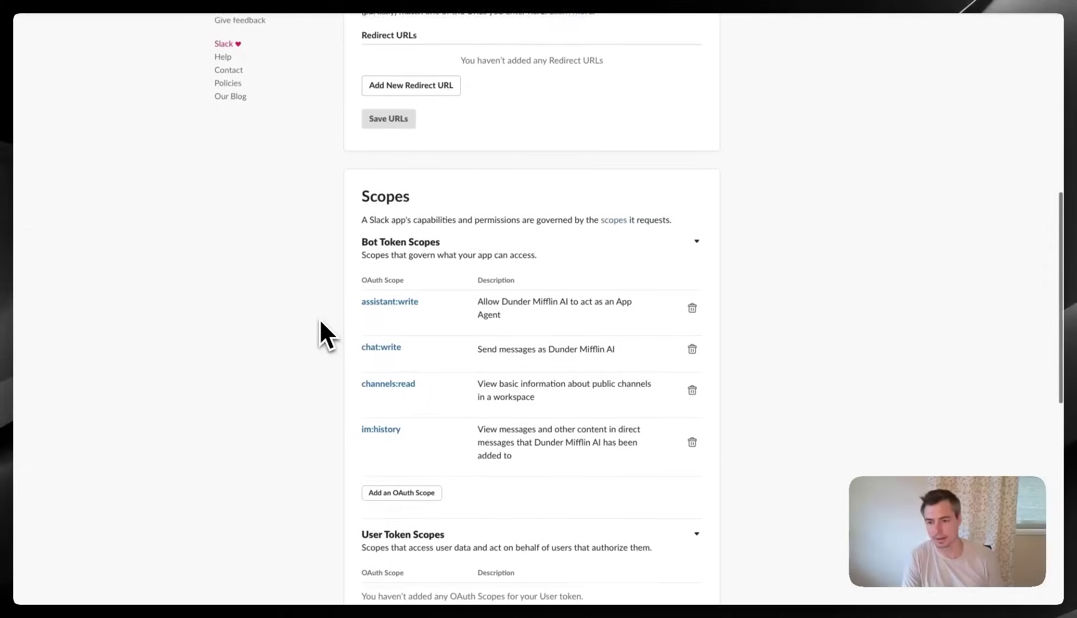
scroll(319, 317, "up", 7)
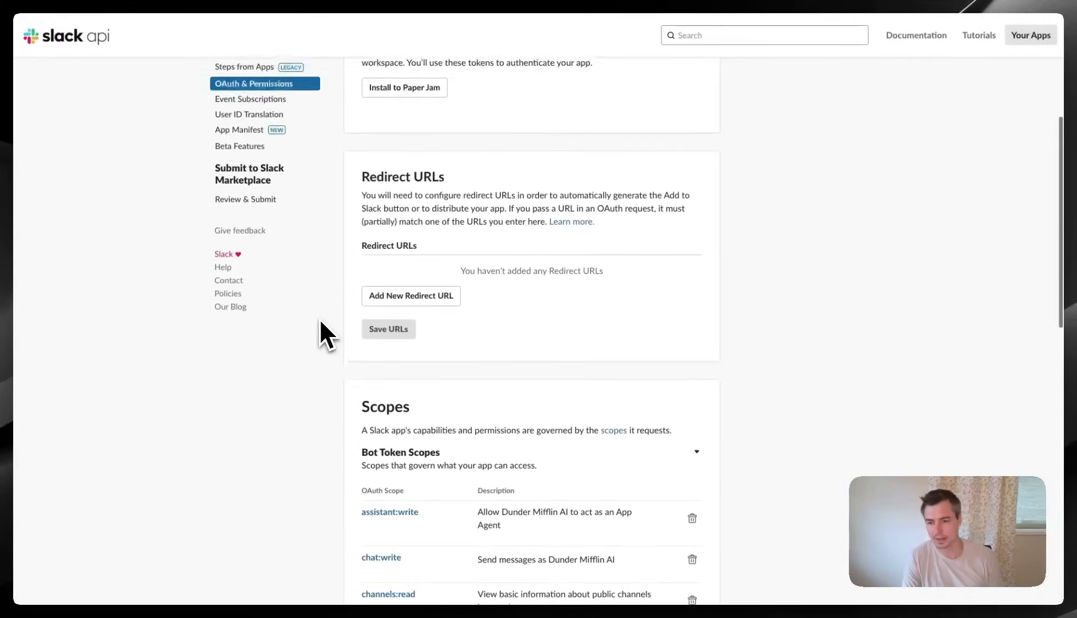
scroll(321, 322, "up", 5)
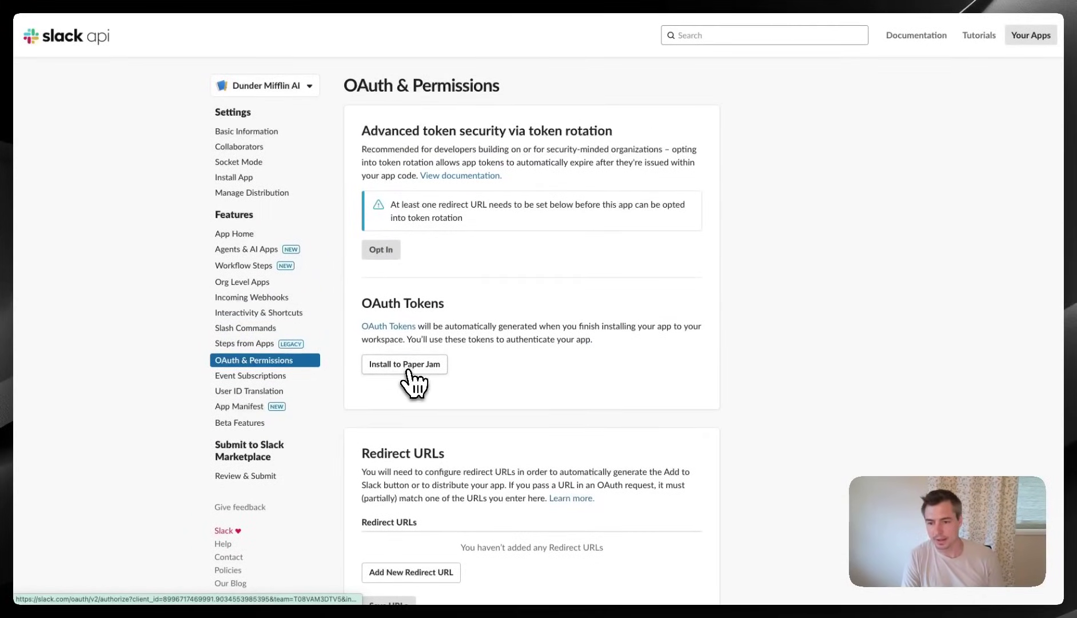
left_click(388, 370)
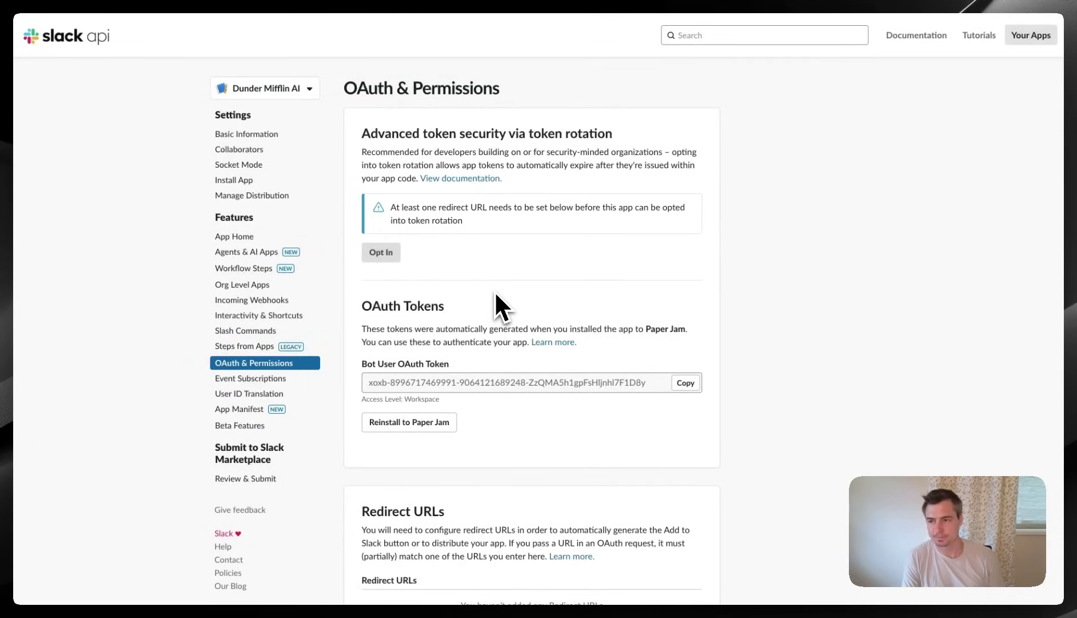
left_click(687, 383)
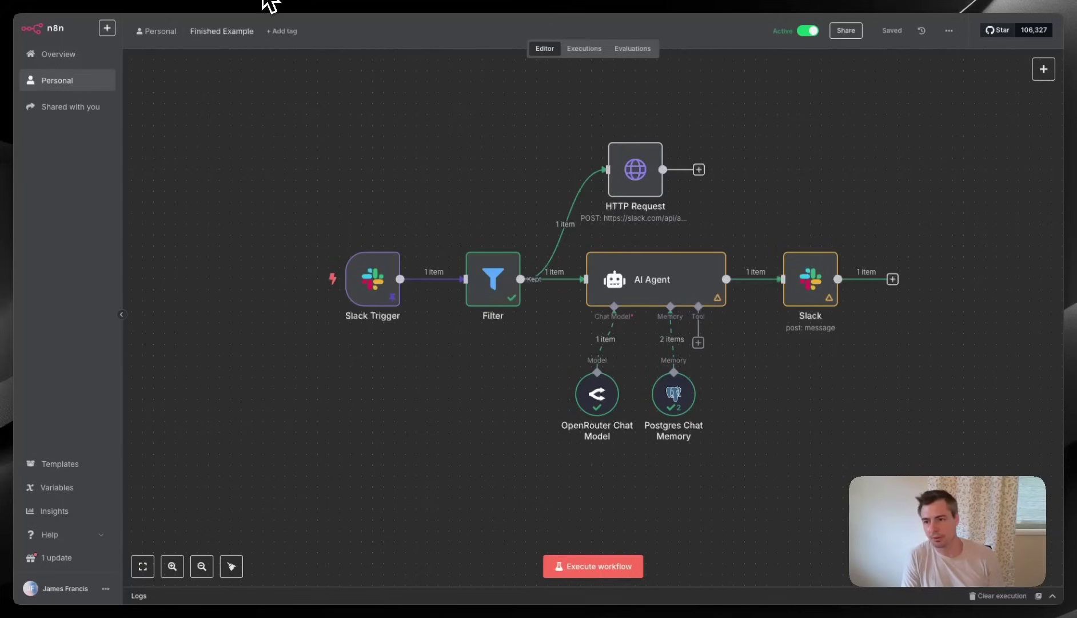
- Switch to n8n and create a new blank workflow
left_click(273, 1)
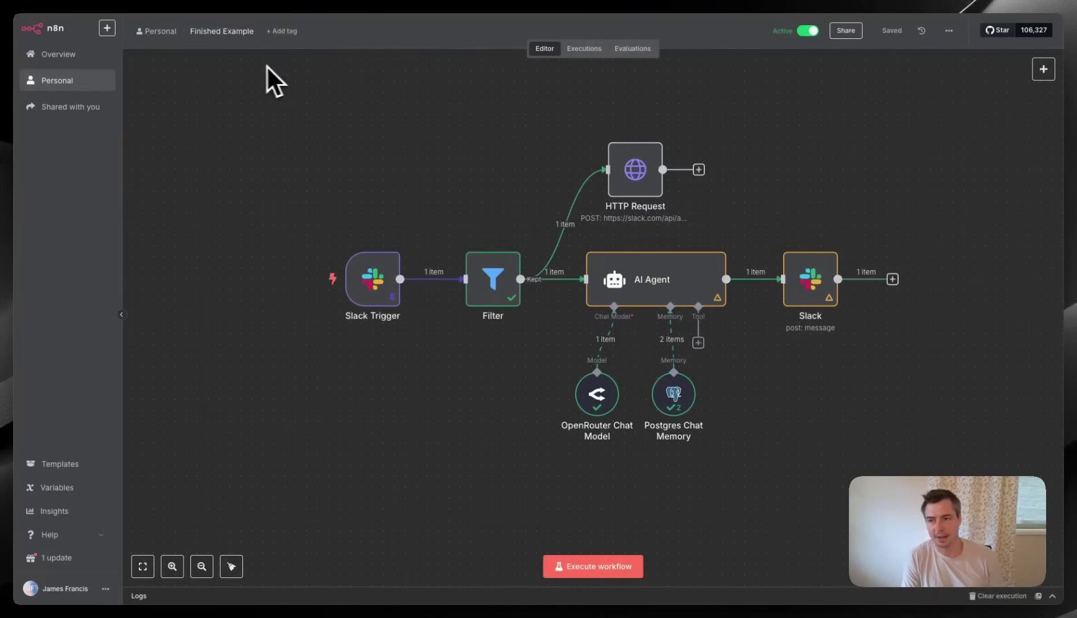
left_click(107, 29)
left_click(122, 46)
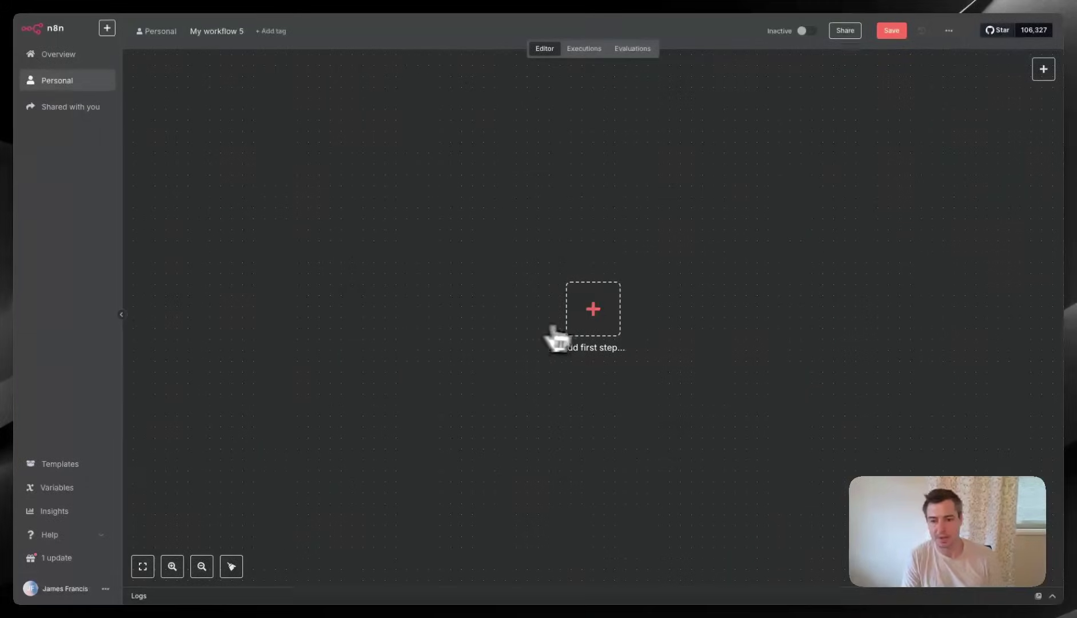
- Add a Slack trigger for new messages posted to a channel as the workflow's first step
left_click(598, 323)
type("slack")
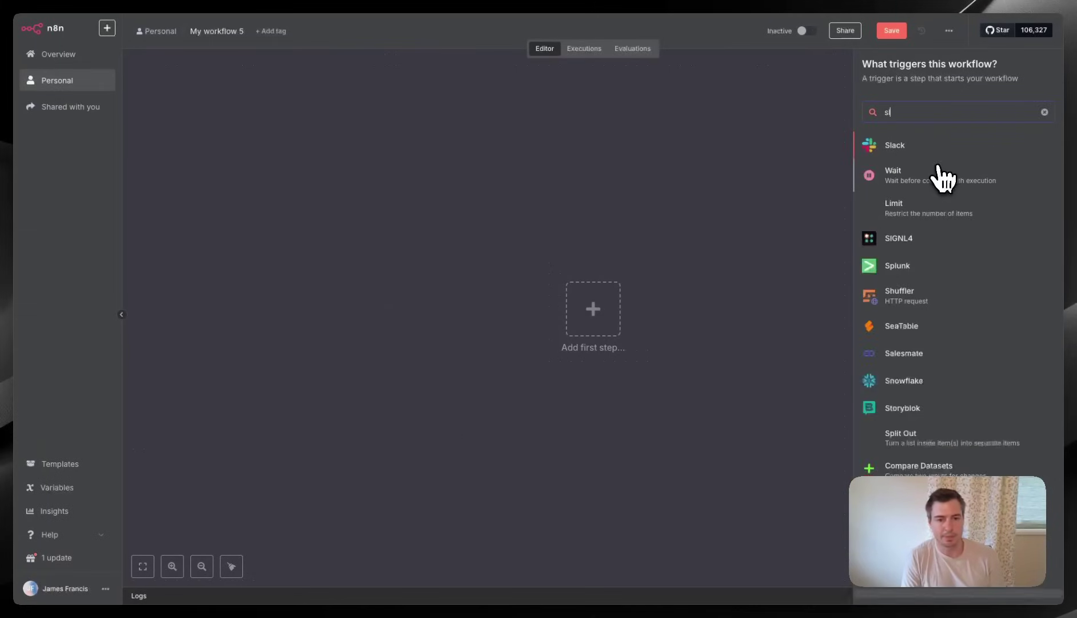
left_click(895, 149)
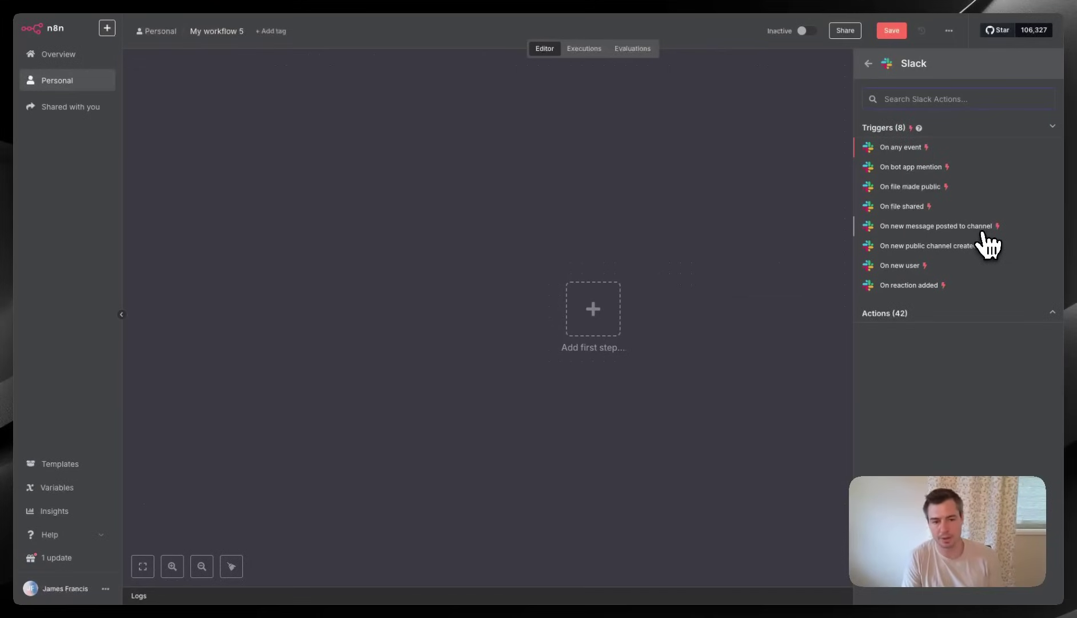
left_click(941, 227)
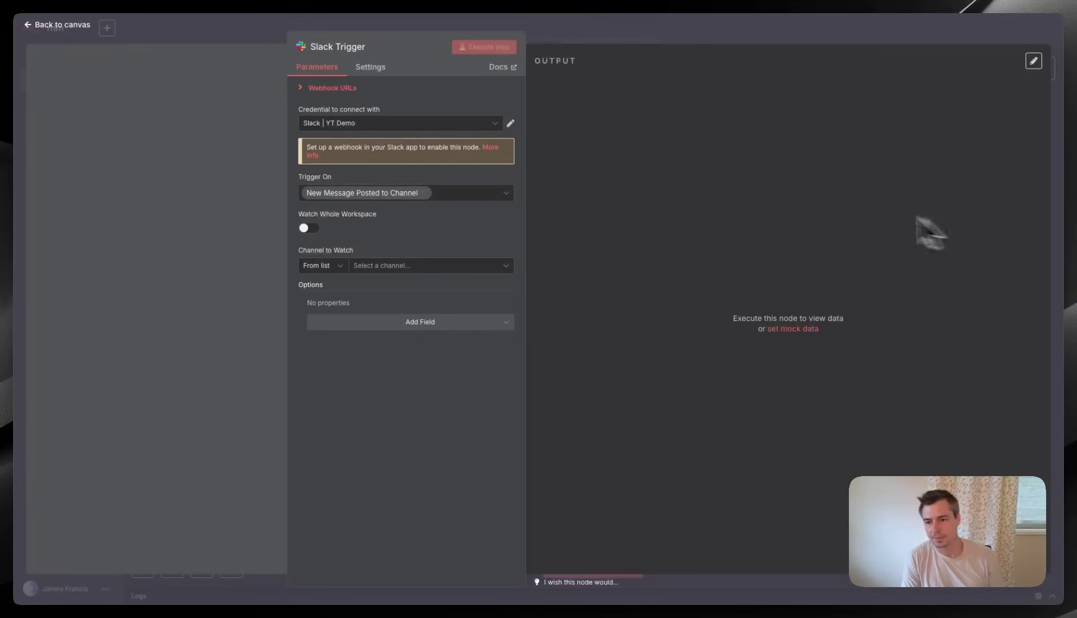
- Create a new Slack API credential for the trigger by pasting the access token, save it and close the credential dialog
left_click(474, 123)
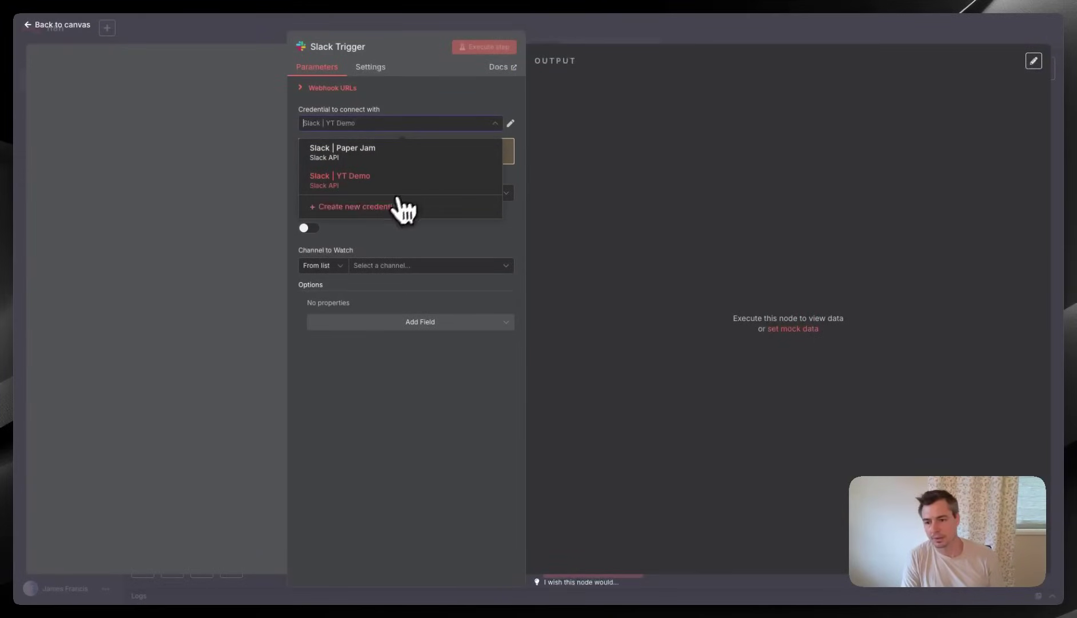
left_click(367, 210)
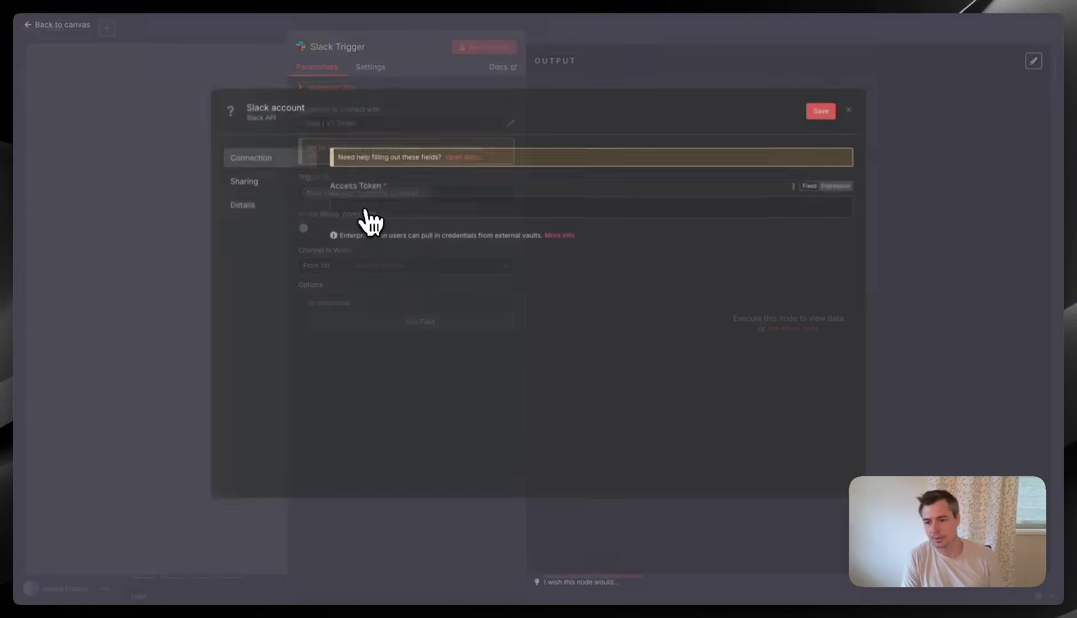
left_click(377, 213)
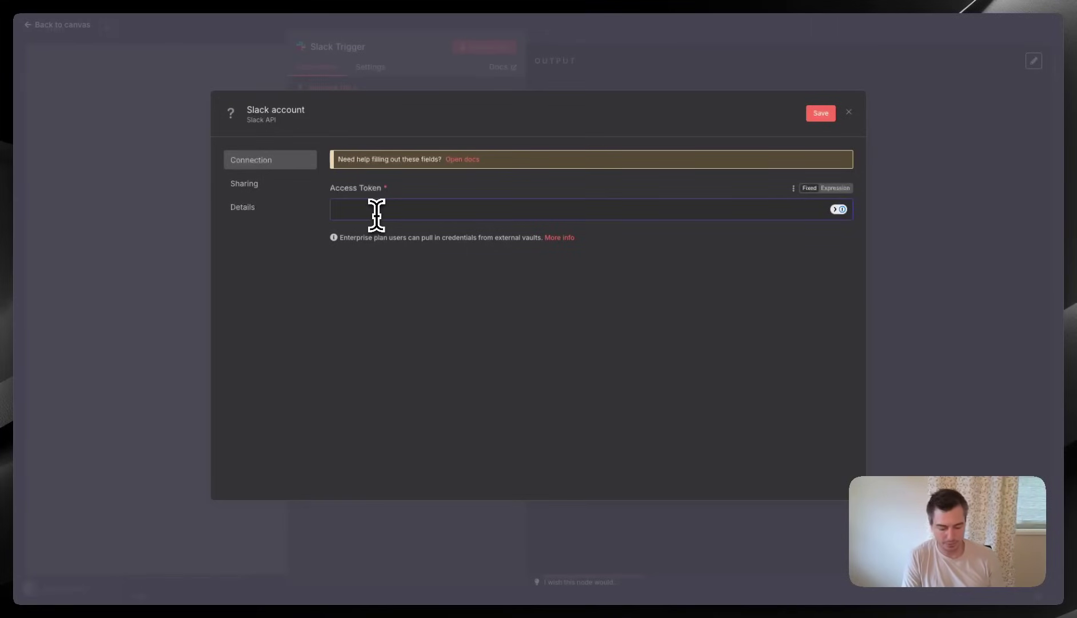
key("ctrl+v")
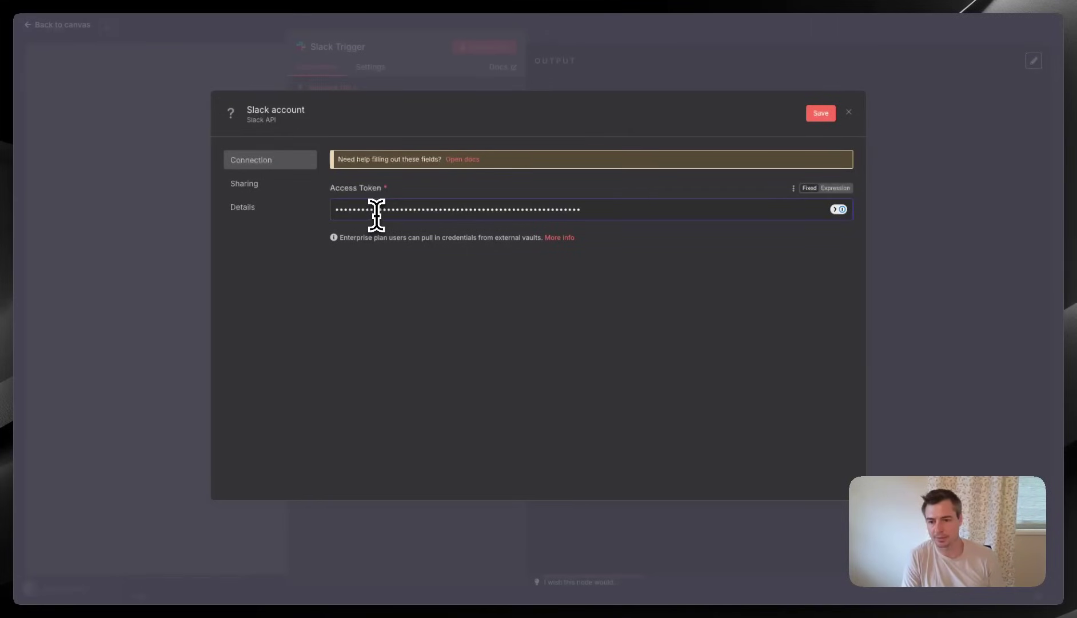
left_click(823, 116)
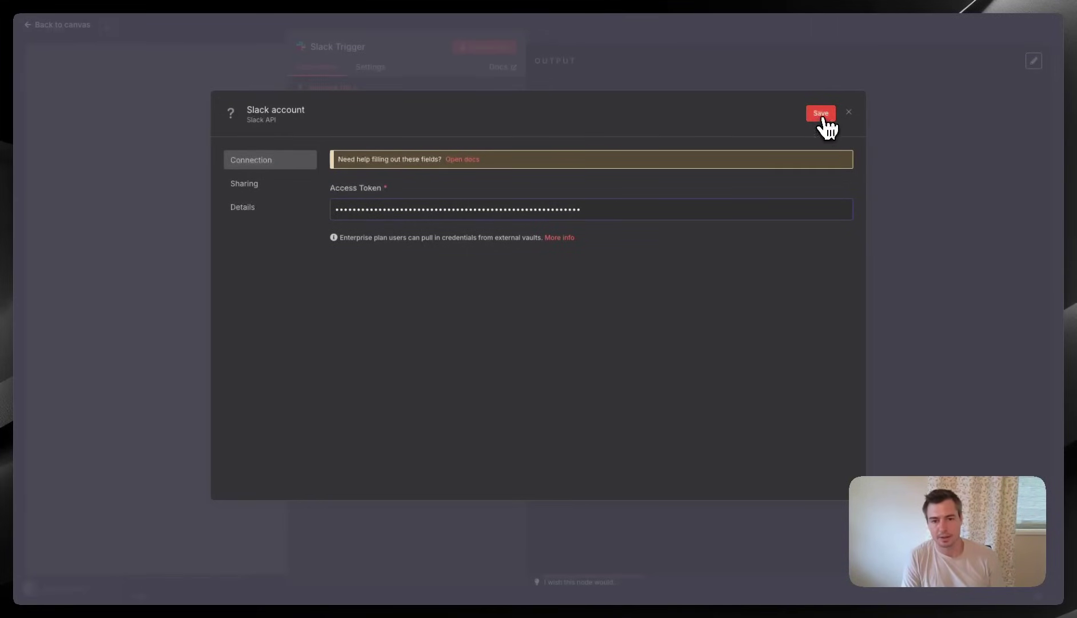
left_click(848, 112)
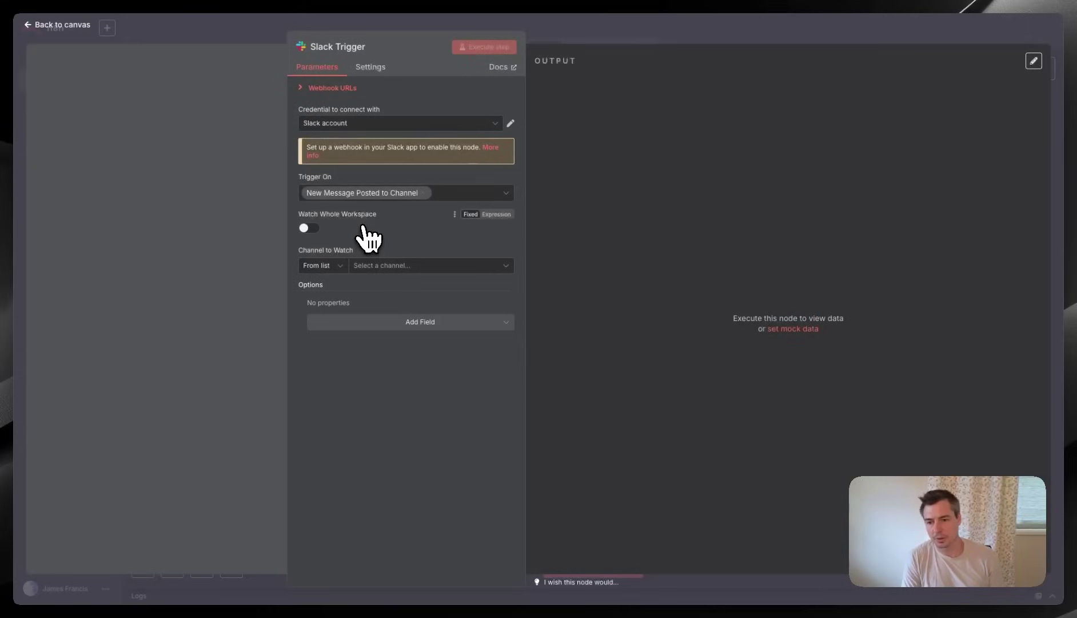
- Switch the trigger's watched channel to selection by ID, and copy the Dunder Mifflin AI chat's channel ID from Slack
left_click(337, 267)
left_click(327, 312)
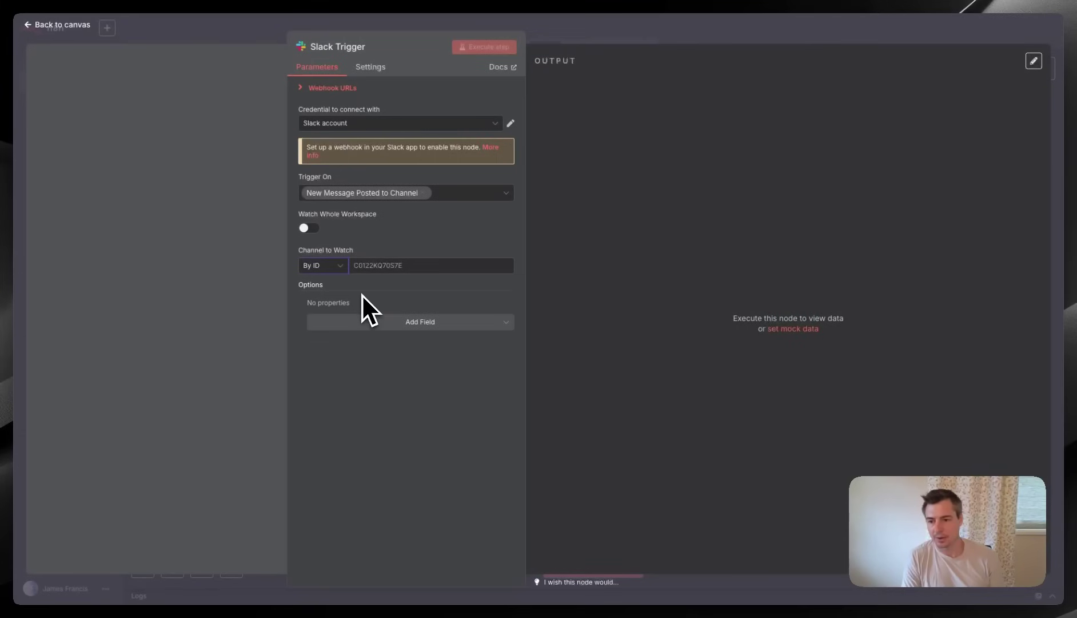
key("super+Tab")
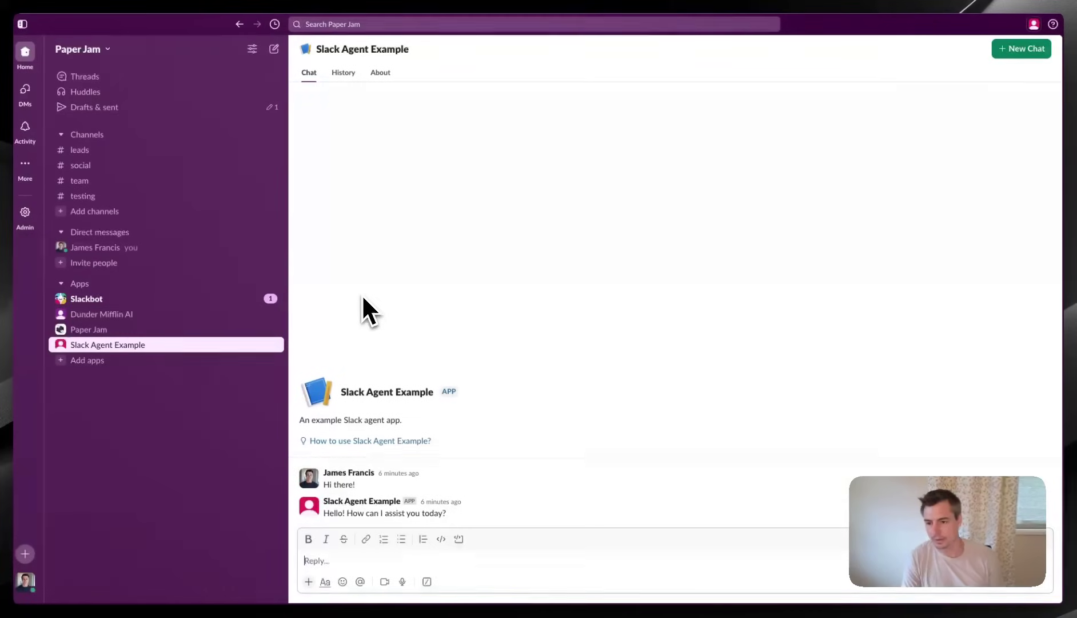
left_click(105, 302)
left_click_drag(359, 485, 471, 485)
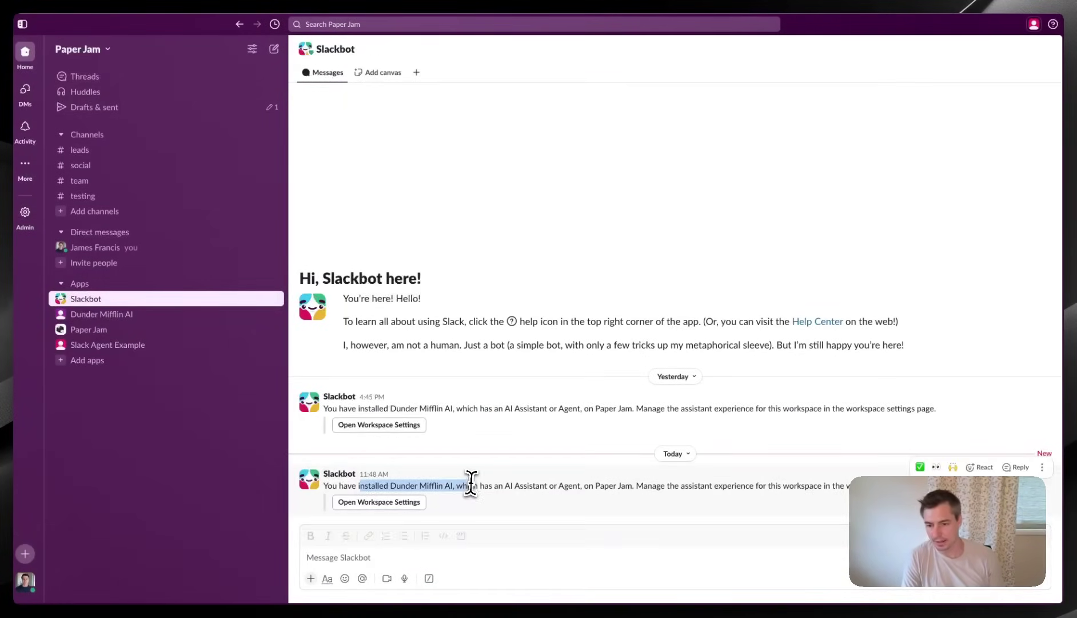
left_click(114, 315)
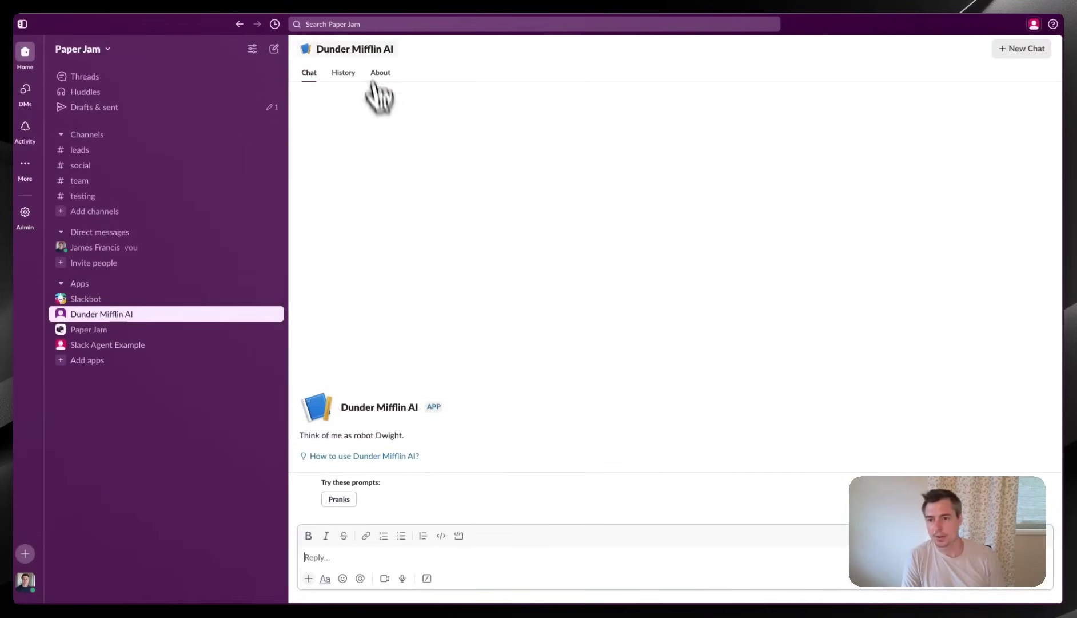
left_click(360, 51)
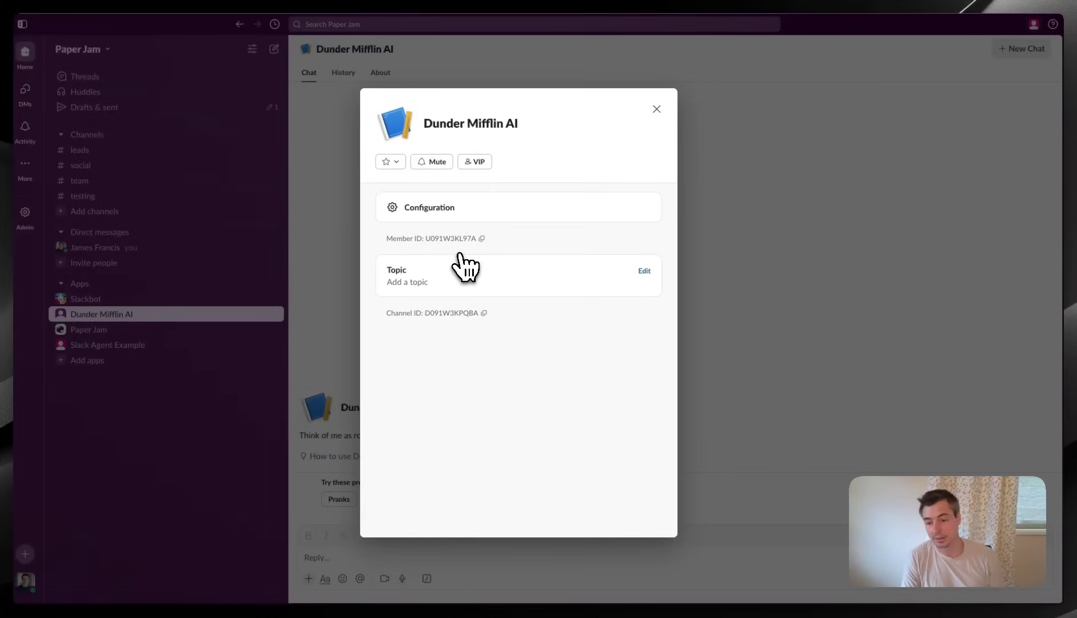
left_click_drag(387, 313, 487, 318)
left_click(404, 333)
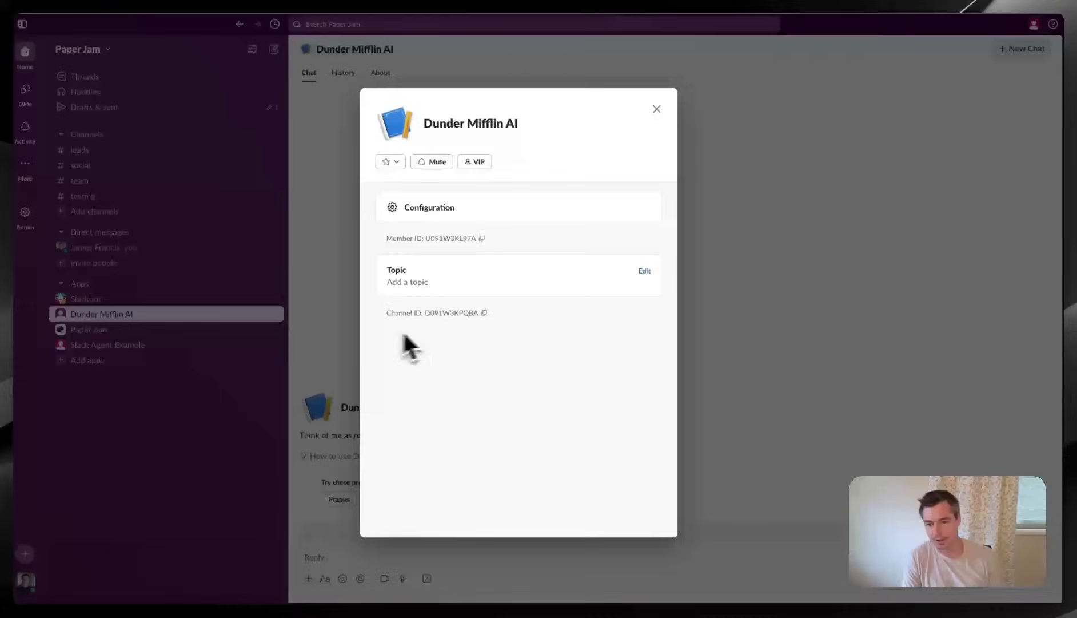
left_click(485, 314)
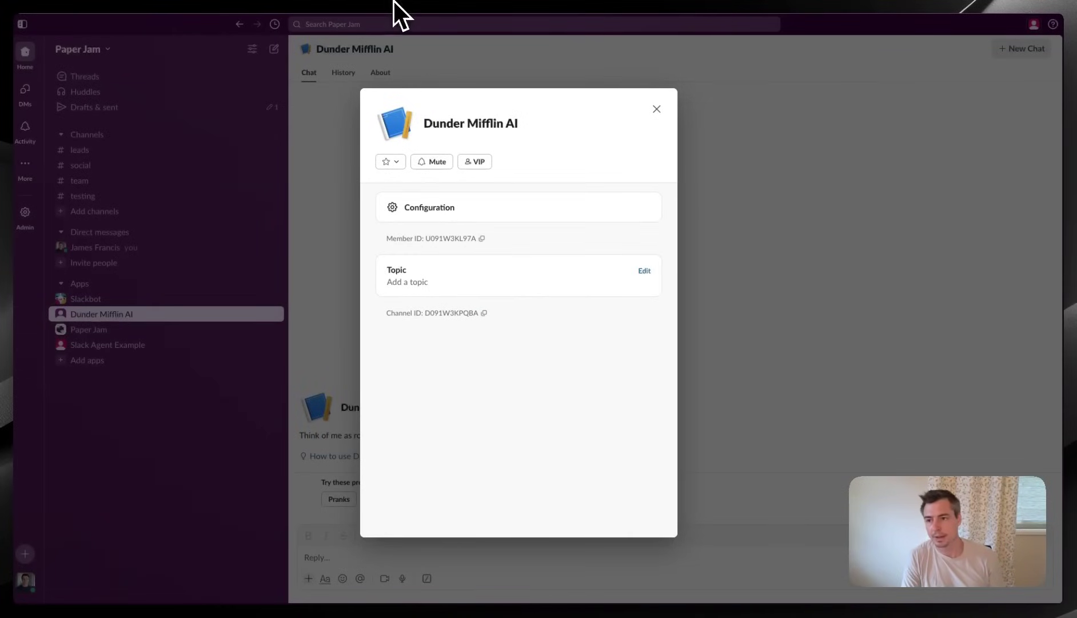
key("alt+Tab")
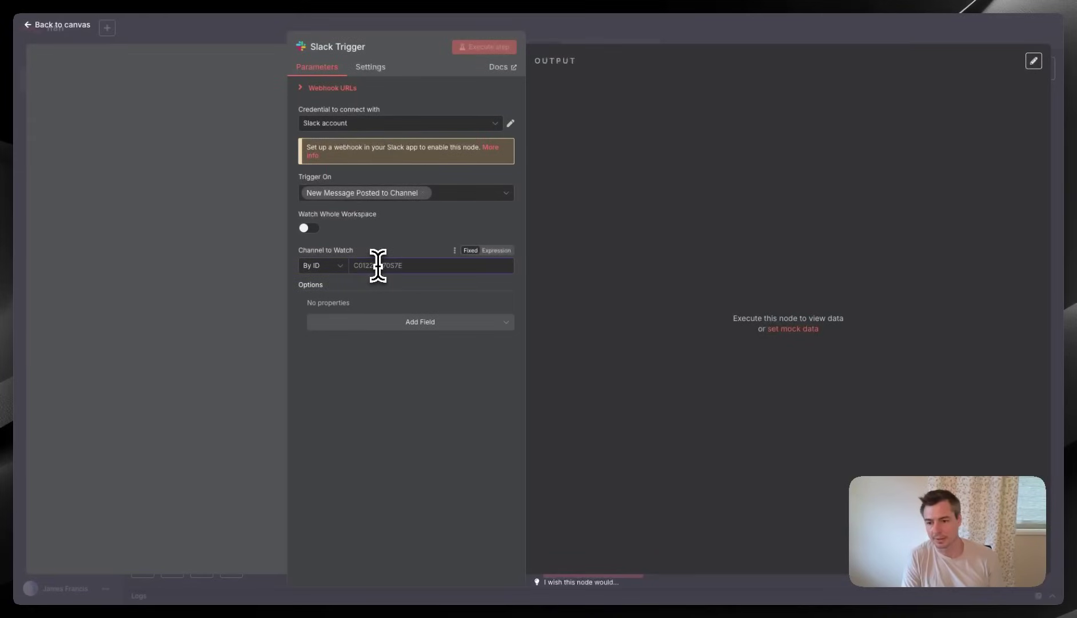
key("ctrl+v")
left_click(380, 241)
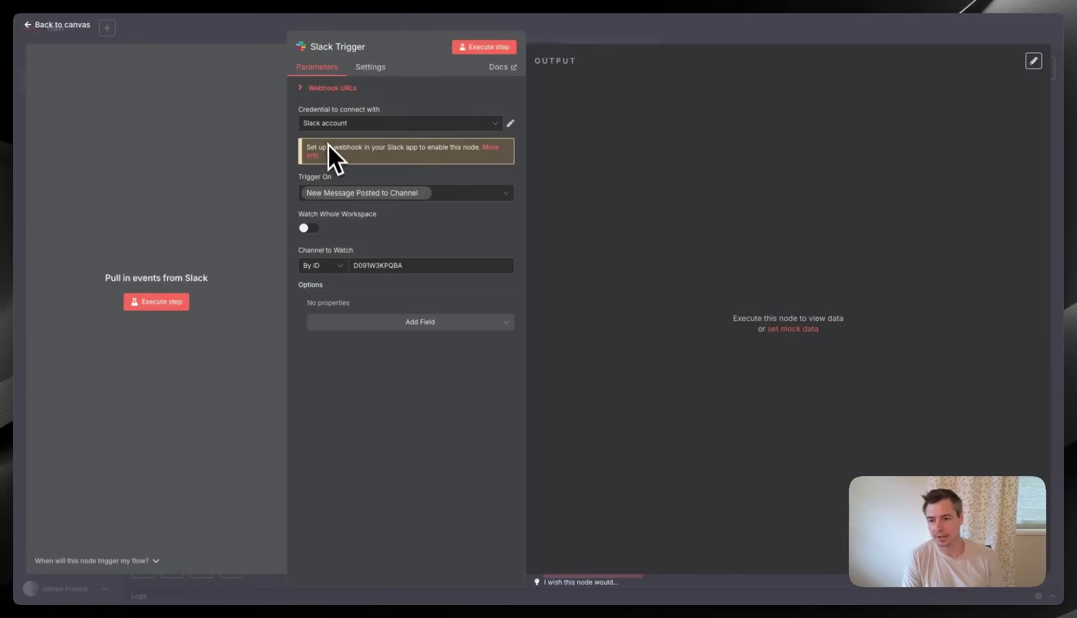
- Copy the Slack Trigger's production webhook URL, and return to the canvas to activate the workflow
left_click_drag(310, 148, 445, 152)
left_click(441, 154)
left_click(302, 89)
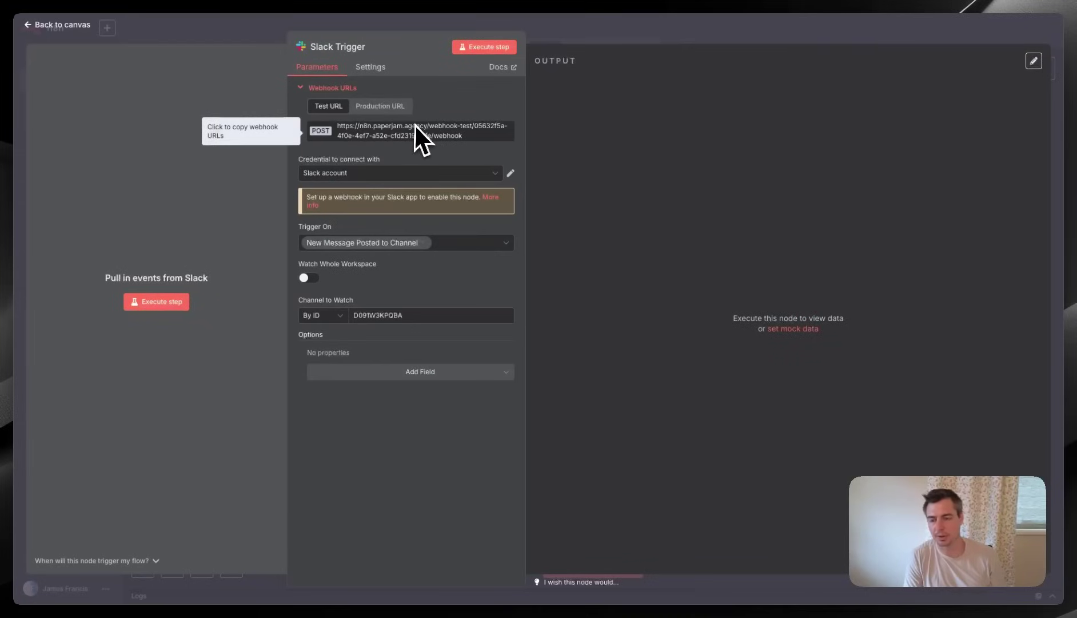
left_click(381, 108)
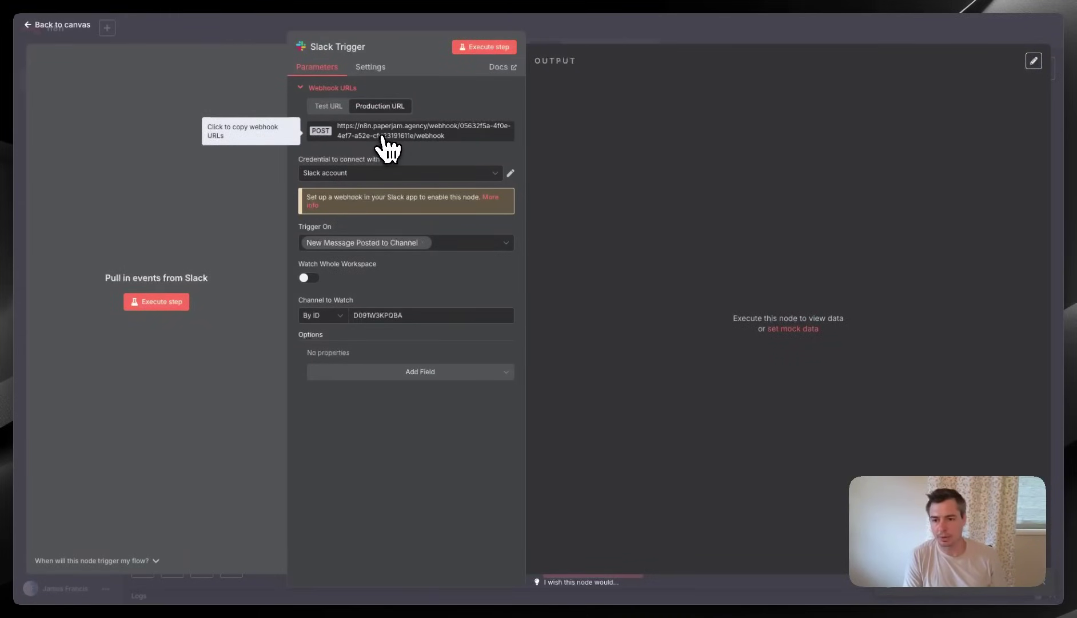
left_click(625, 36)
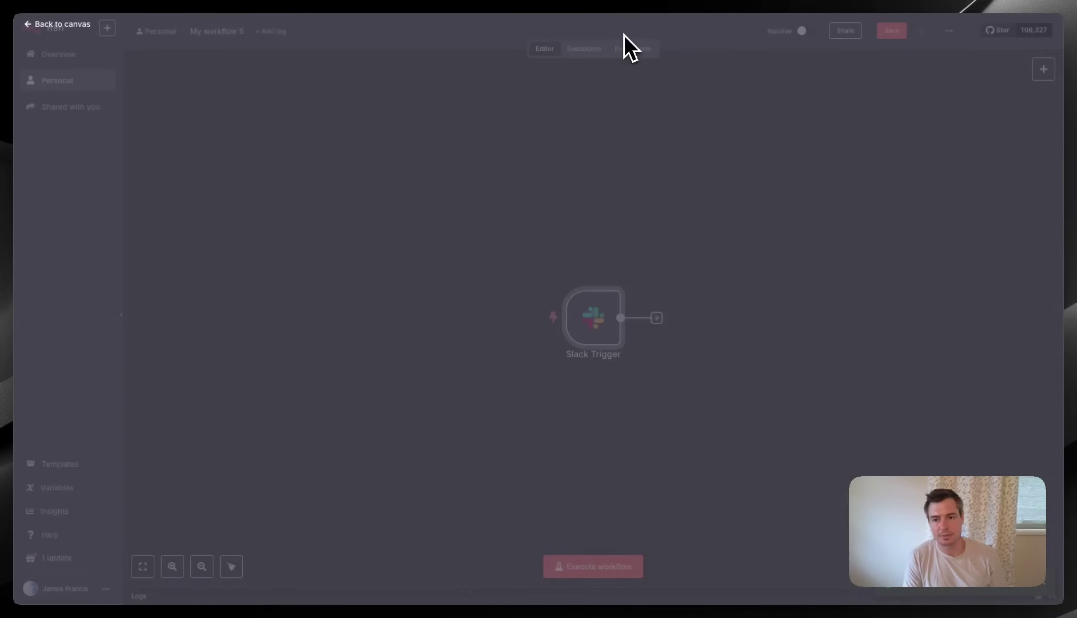
left_click(805, 31)
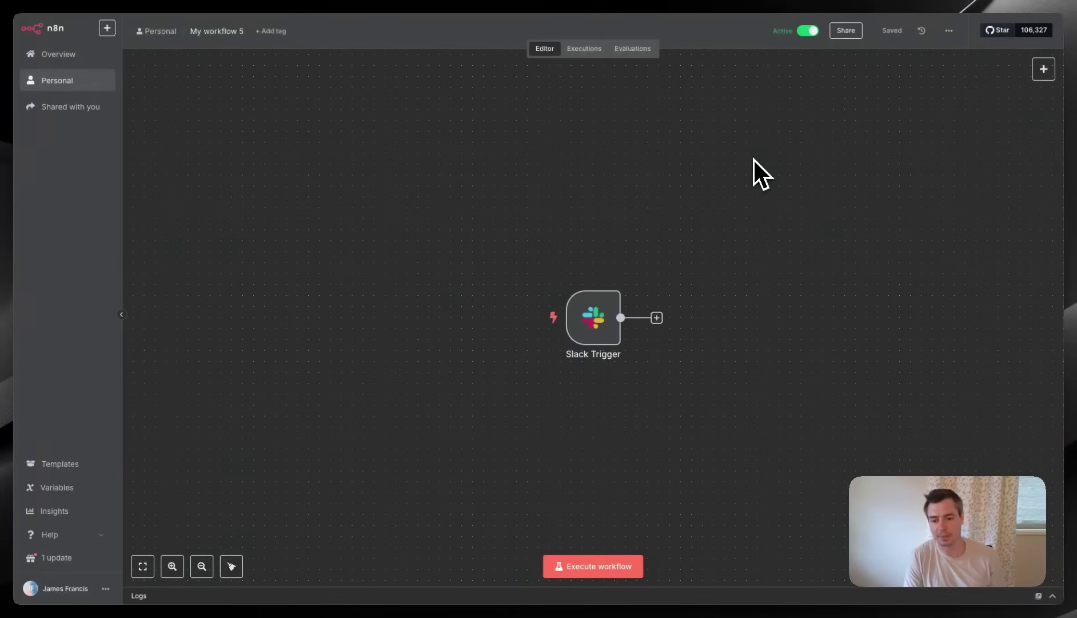
- Switch to the Slack API settings, enable event subscriptions for Dunder Mifflin AI and paste the production webhook URL as the request URL
left_click(389, 2)
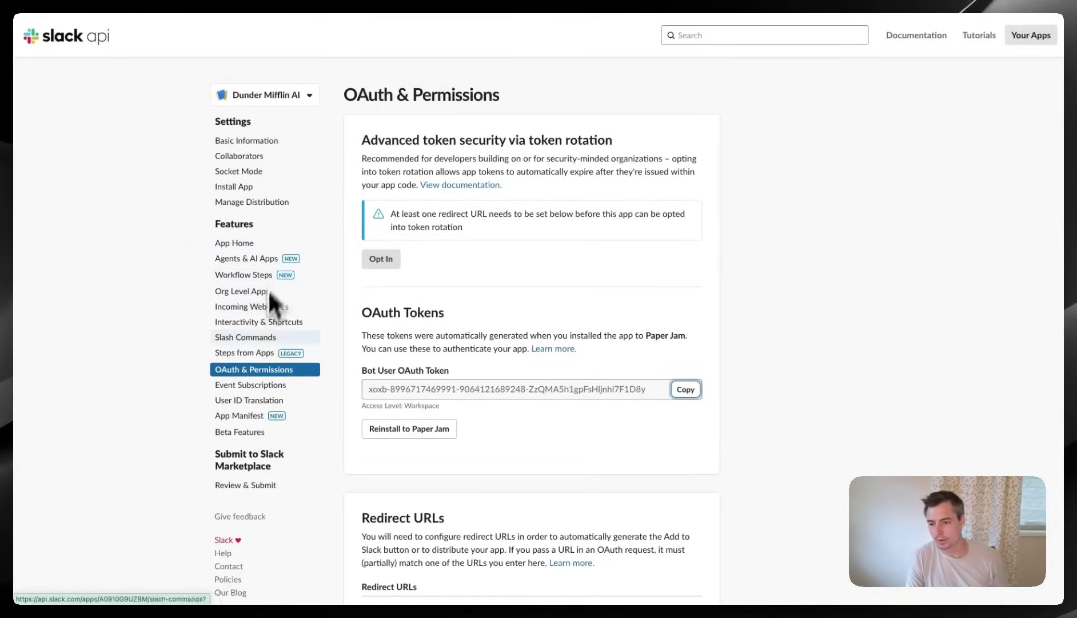
left_click(250, 387)
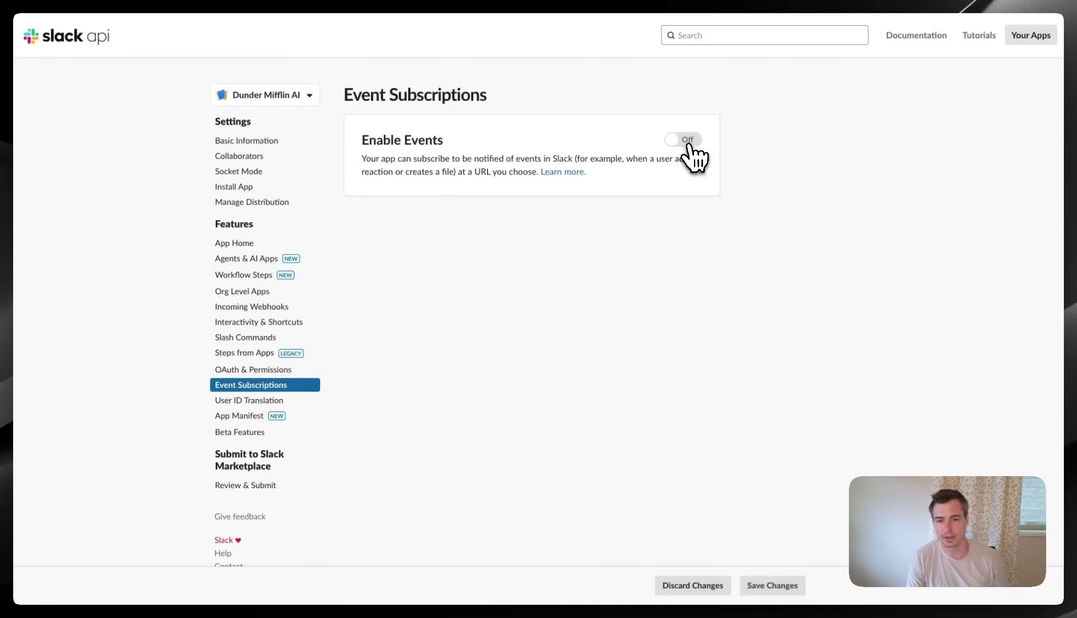
left_click(686, 142)
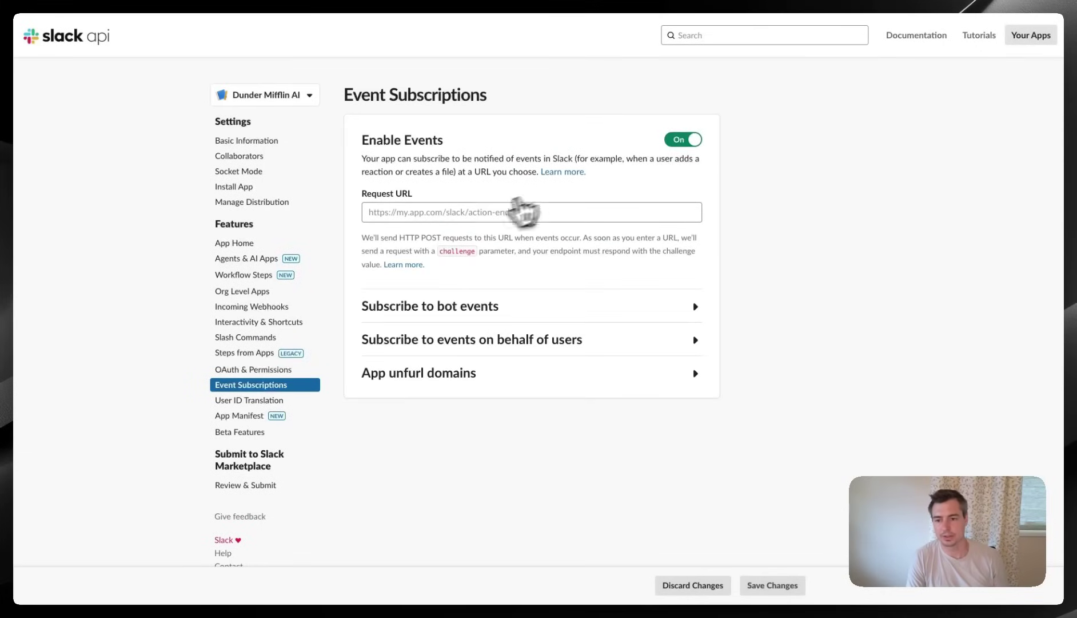
left_click(479, 211)
key("super+v")
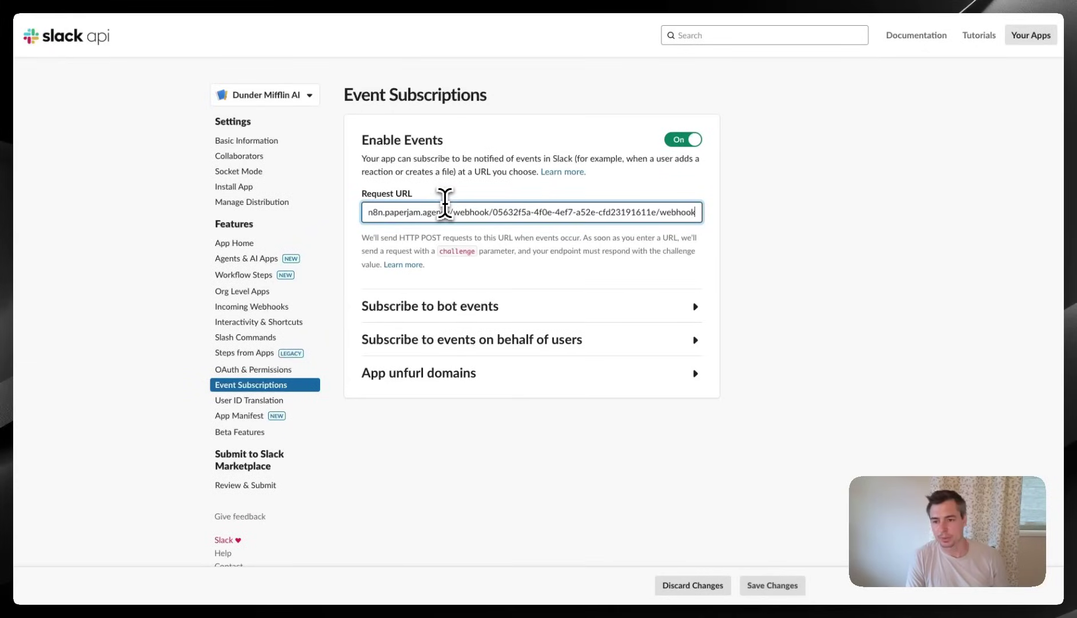
left_click(824, 226)
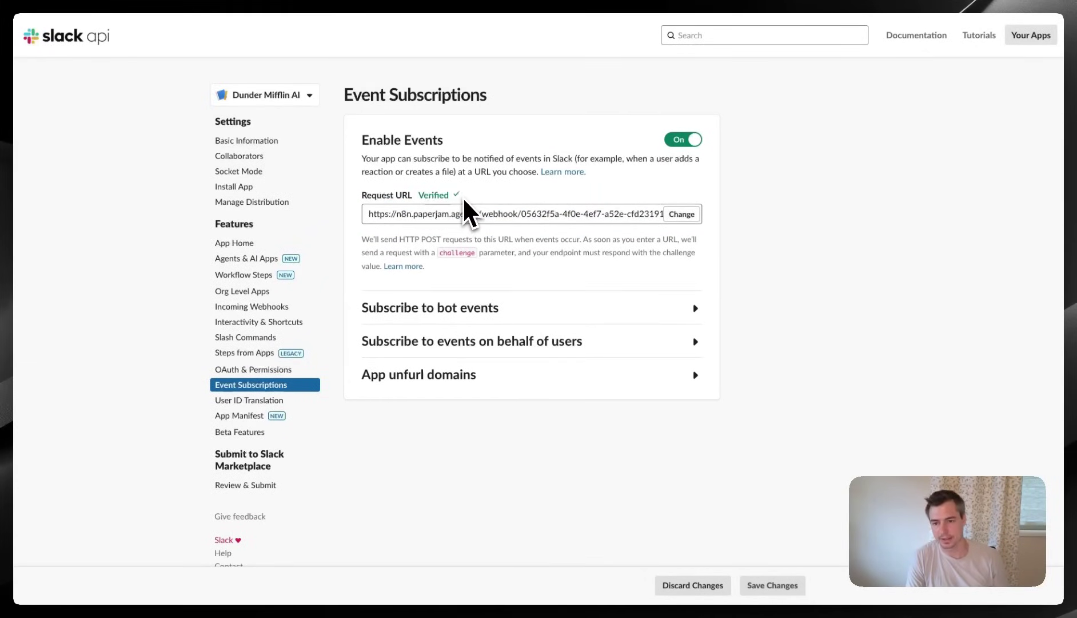
- Subscribe the app's bot to the message.im event and save the event subscription changes
scroll(464, 198, "down", 1)
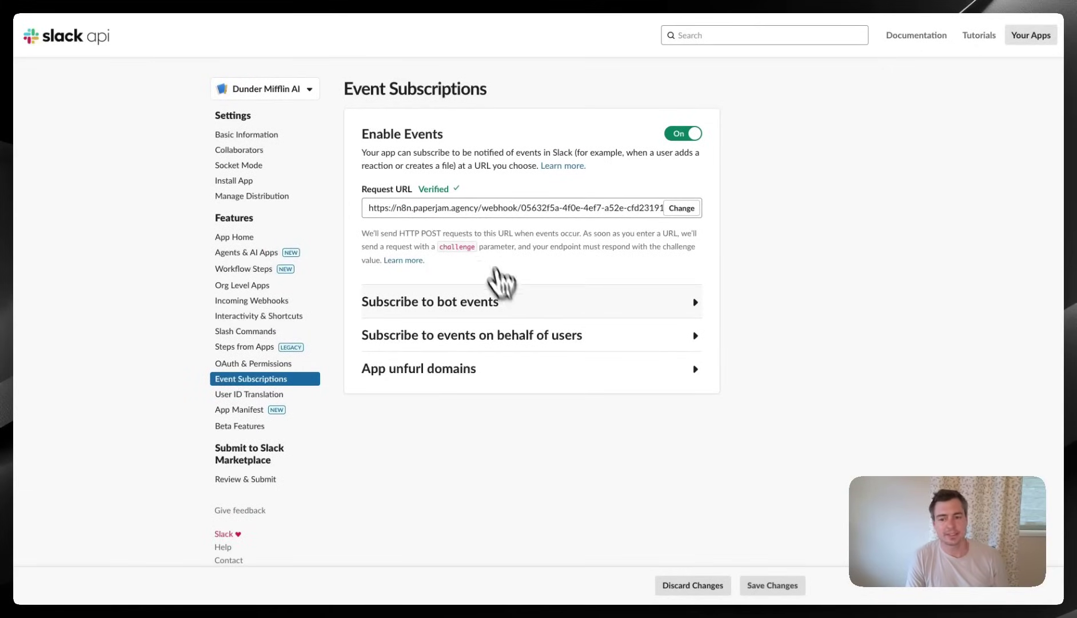
left_click(417, 304)
scroll(531, 292, "down", 1)
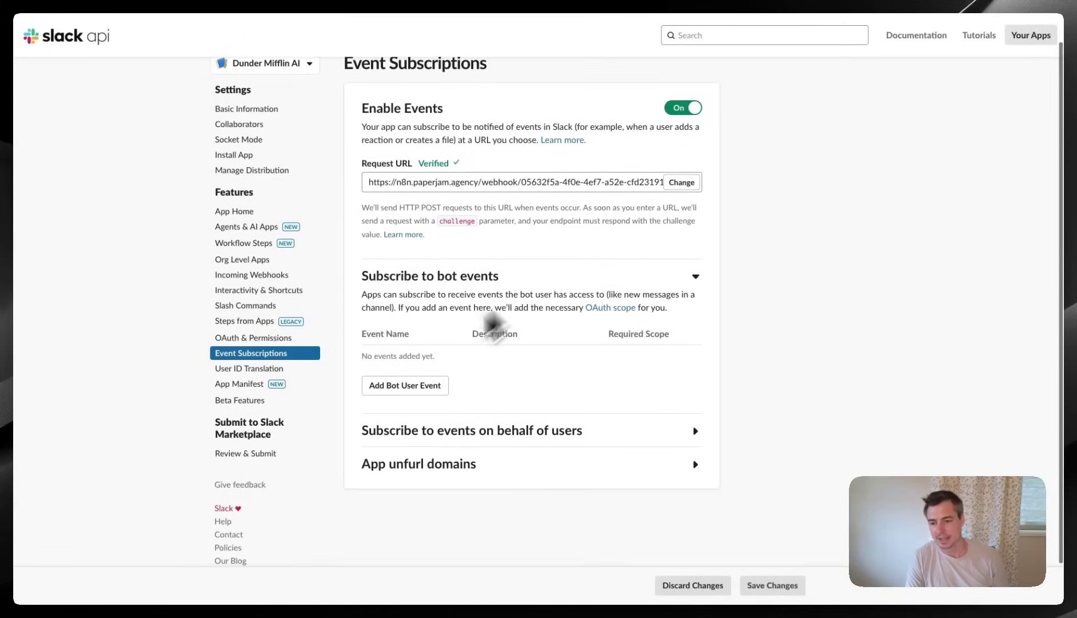
left_click(387, 388)
type("im")
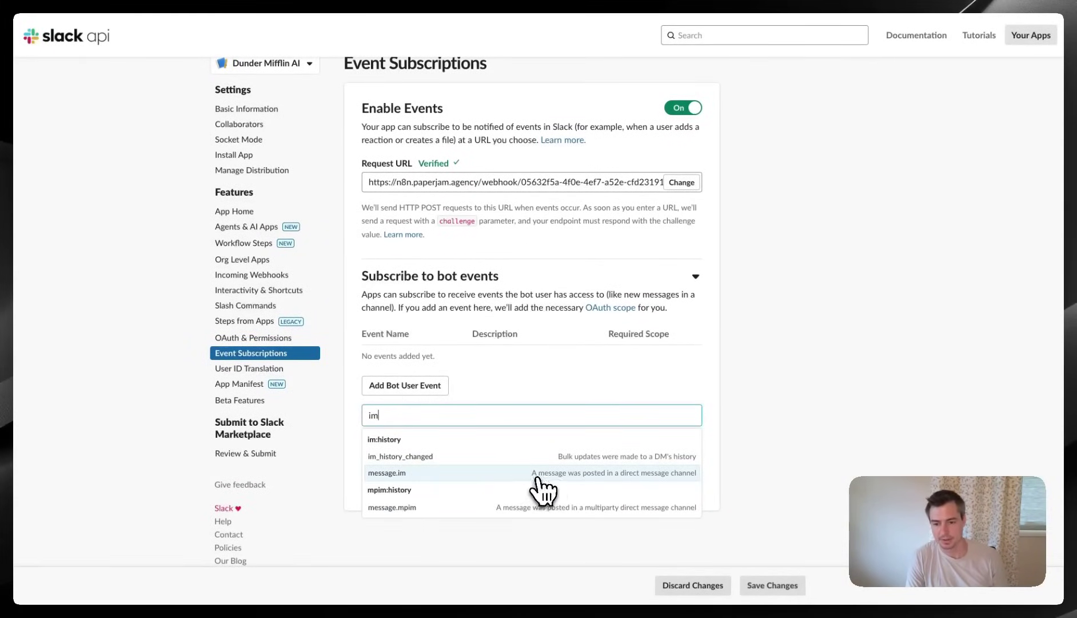
left_click(670, 475)
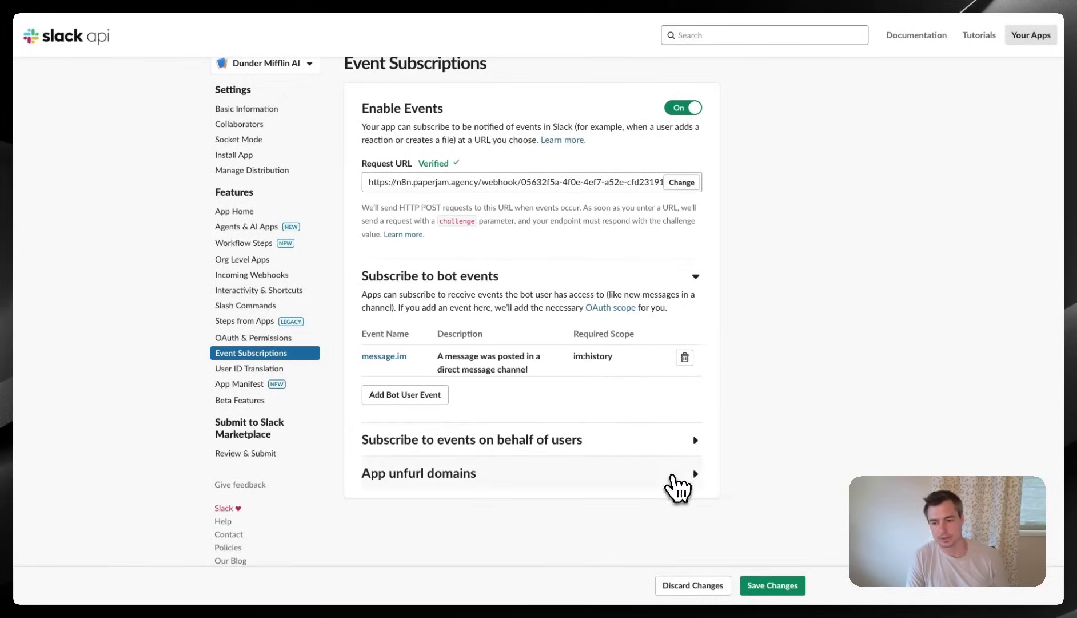
left_click(777, 586)
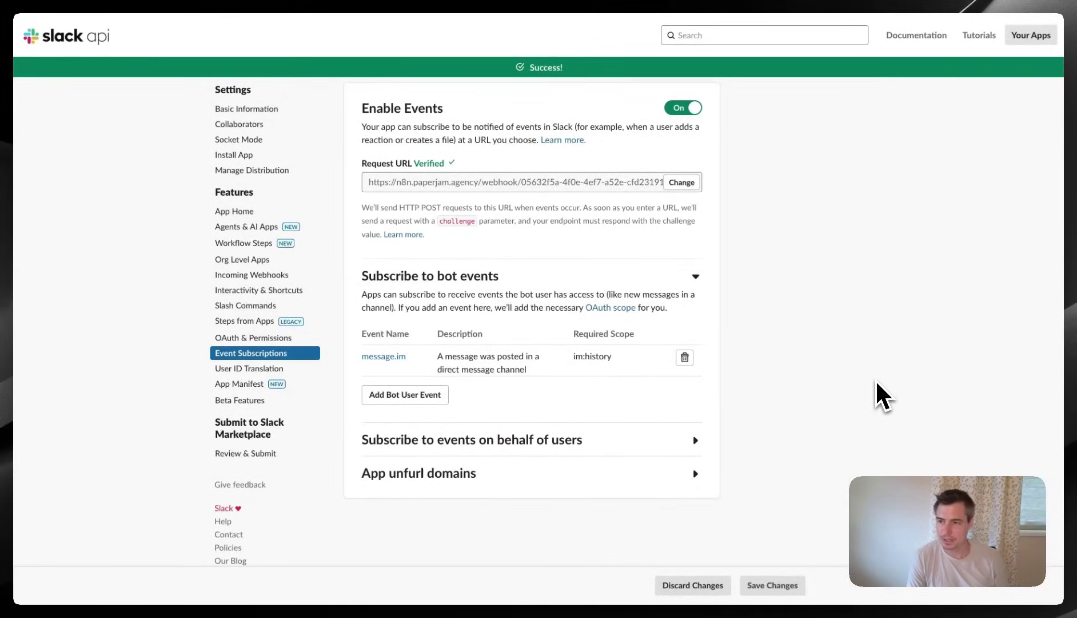
- Switch to Slack and send the message "Hi there" in the Dunder Mifflin AI chat
key("super+Tab")
left_click(869, 376)
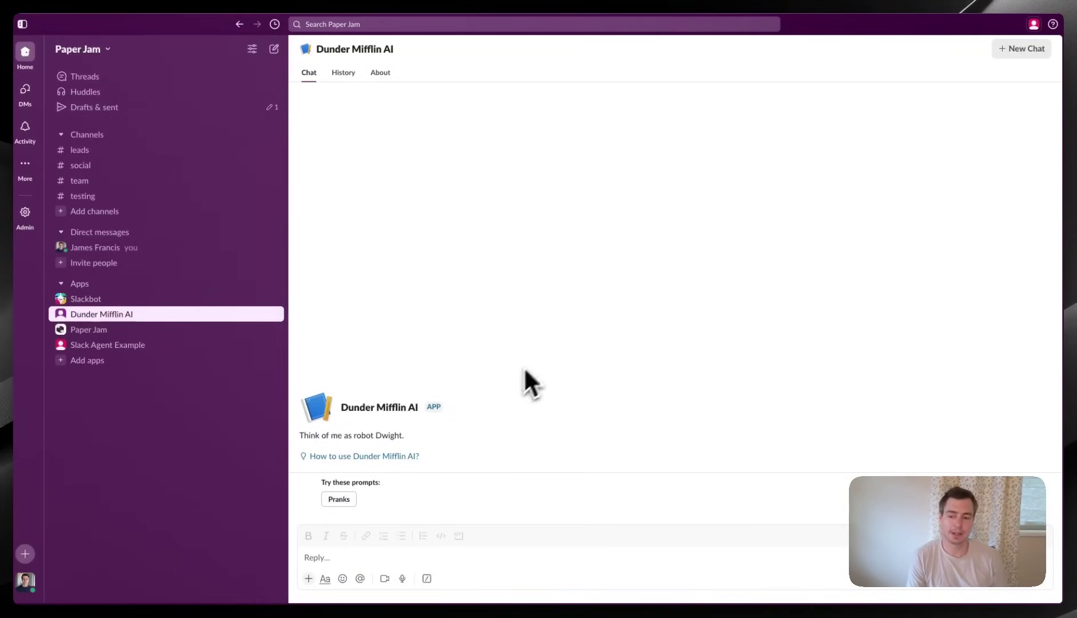
left_click(347, 558)
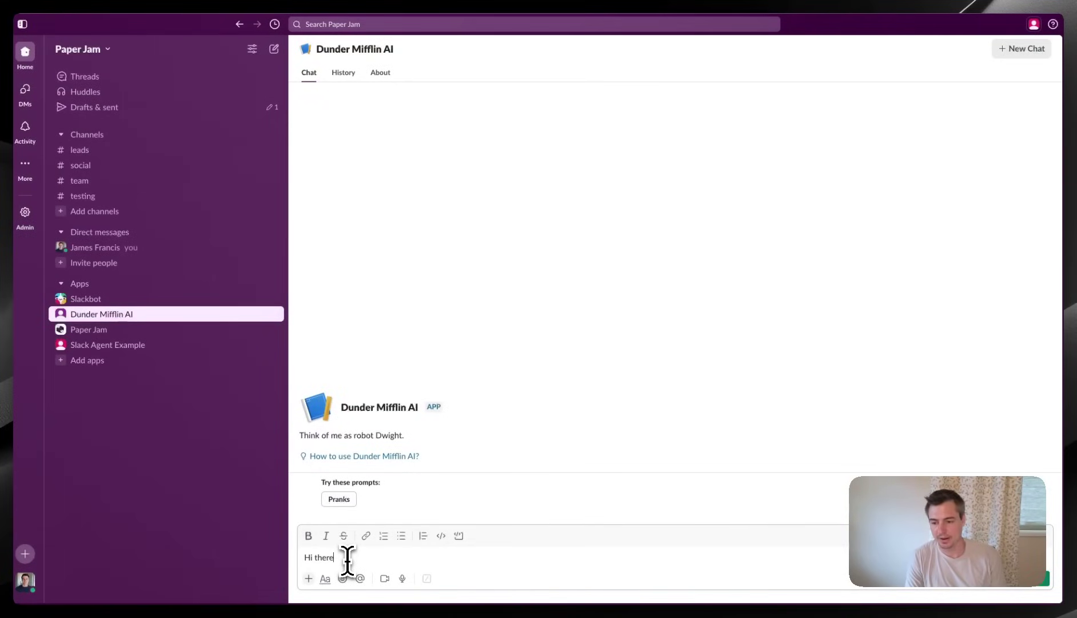
key("Return")
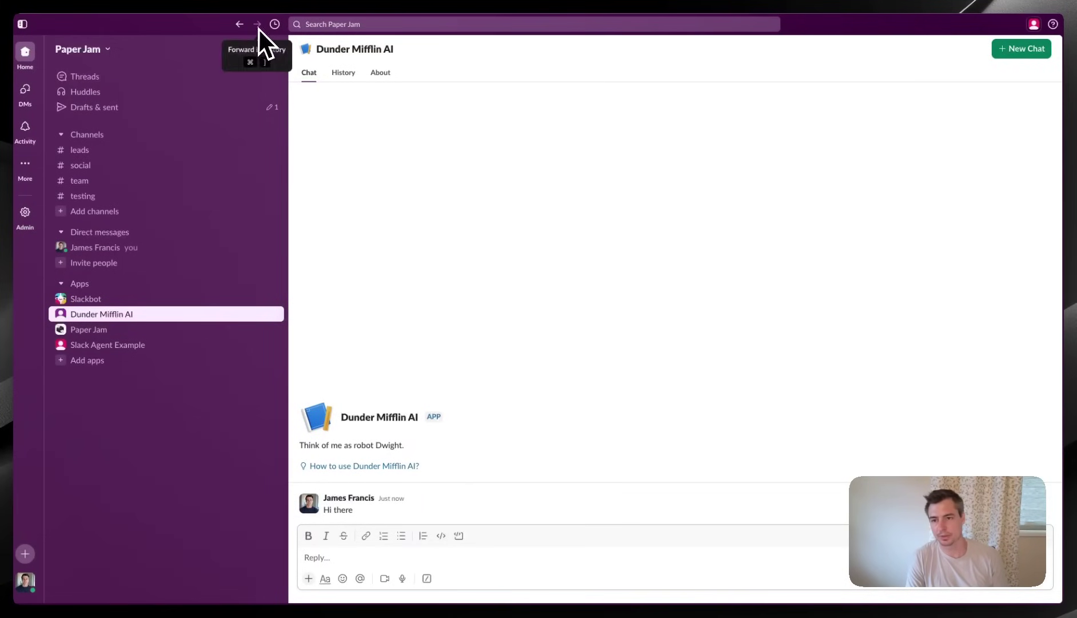
- Switch to n8n and examine the Slack Trigger's output in the newest execution of the workflow
key("alt+Tab")
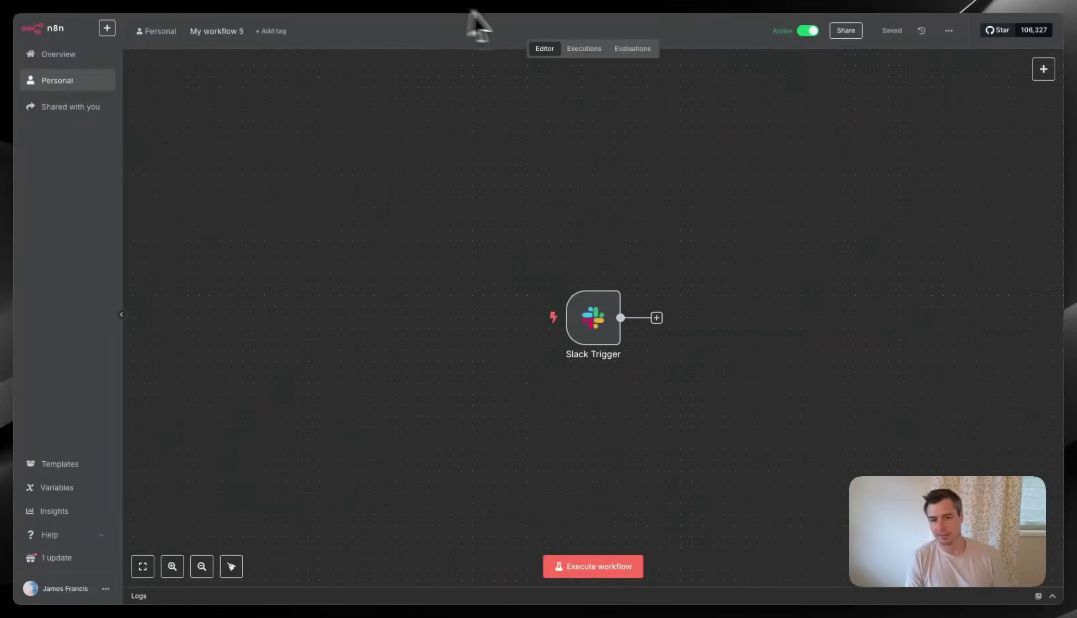
left_click(585, 49)
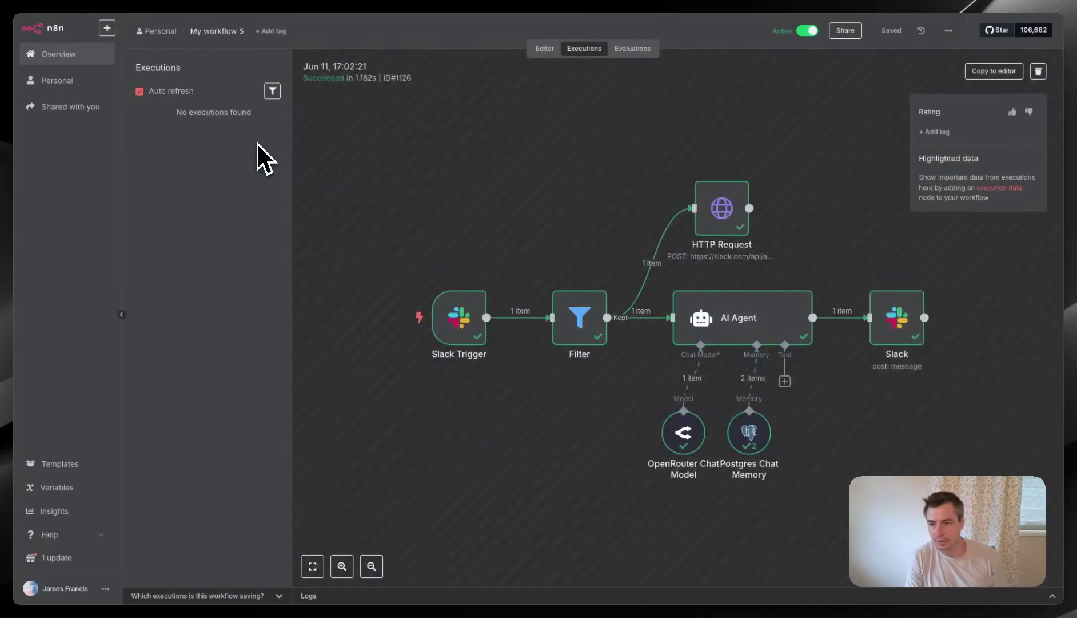
left_click(543, 49)
left_click(581, 50)
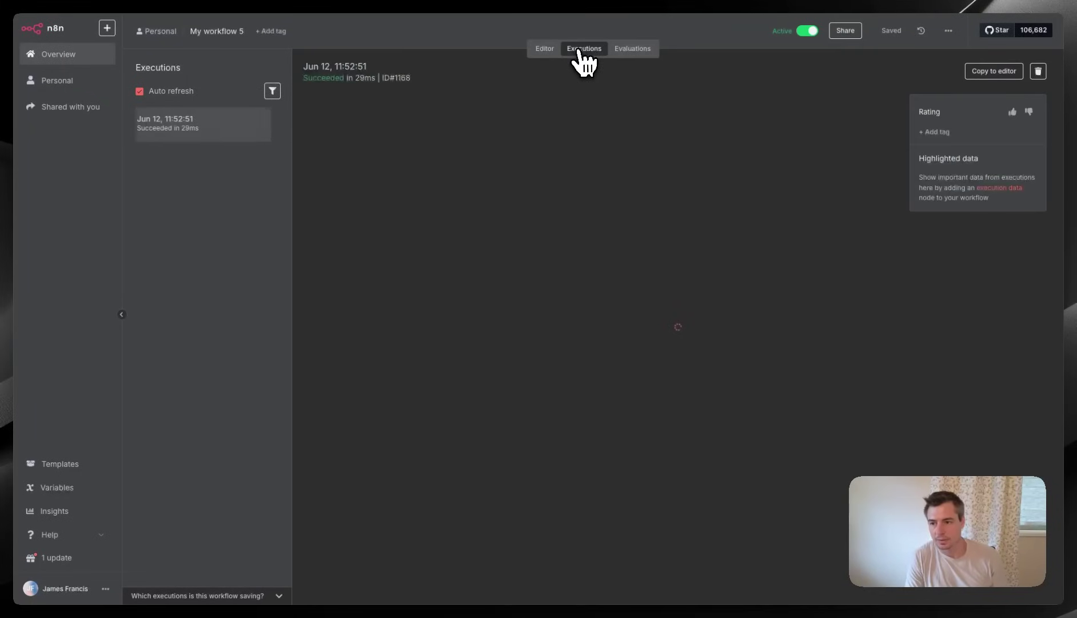
left_click(182, 126)
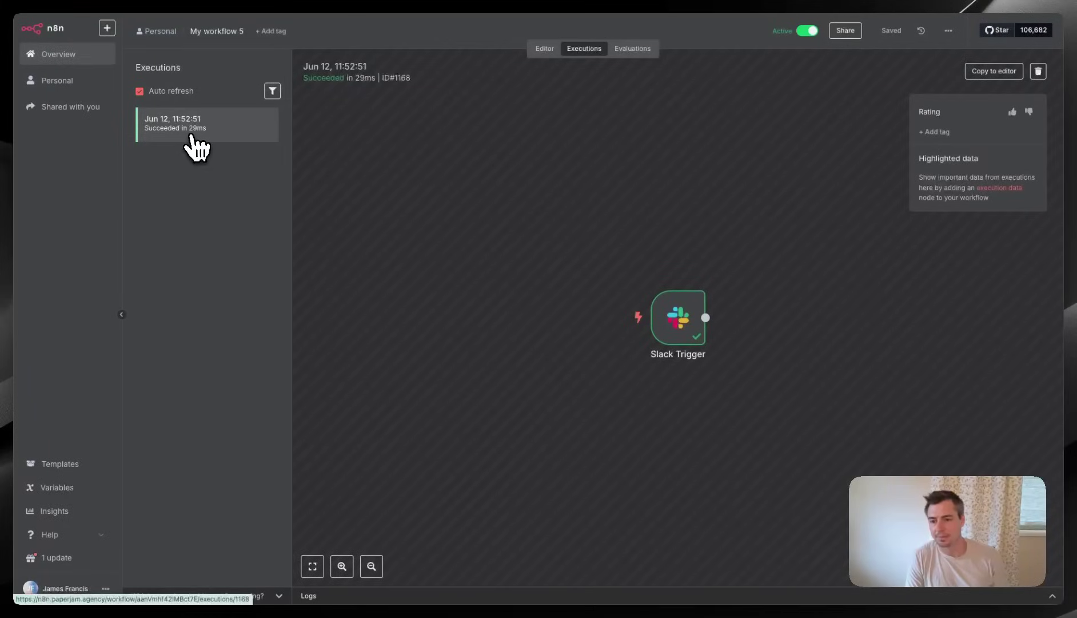
double_click(675, 319)
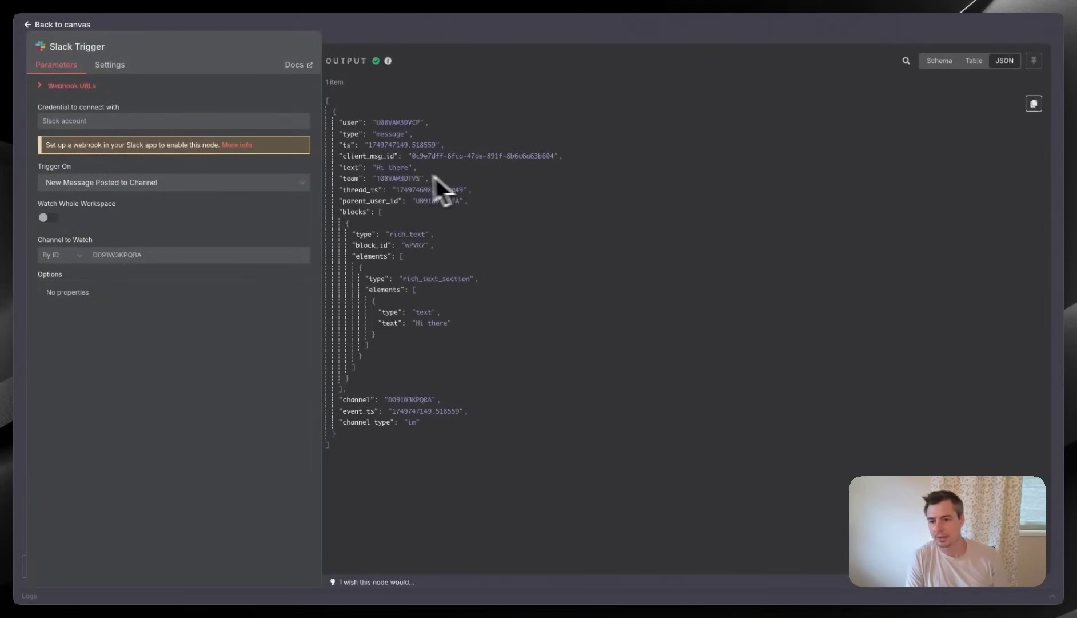
left_click_drag(374, 168, 410, 167)
left_click(409, 167)
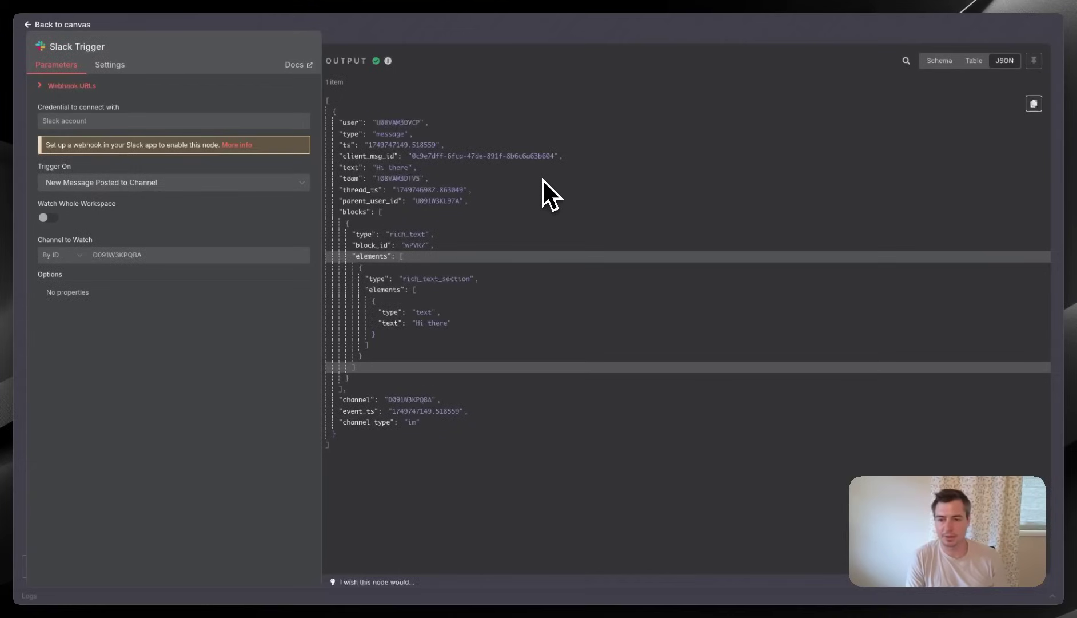
left_click(520, 26)
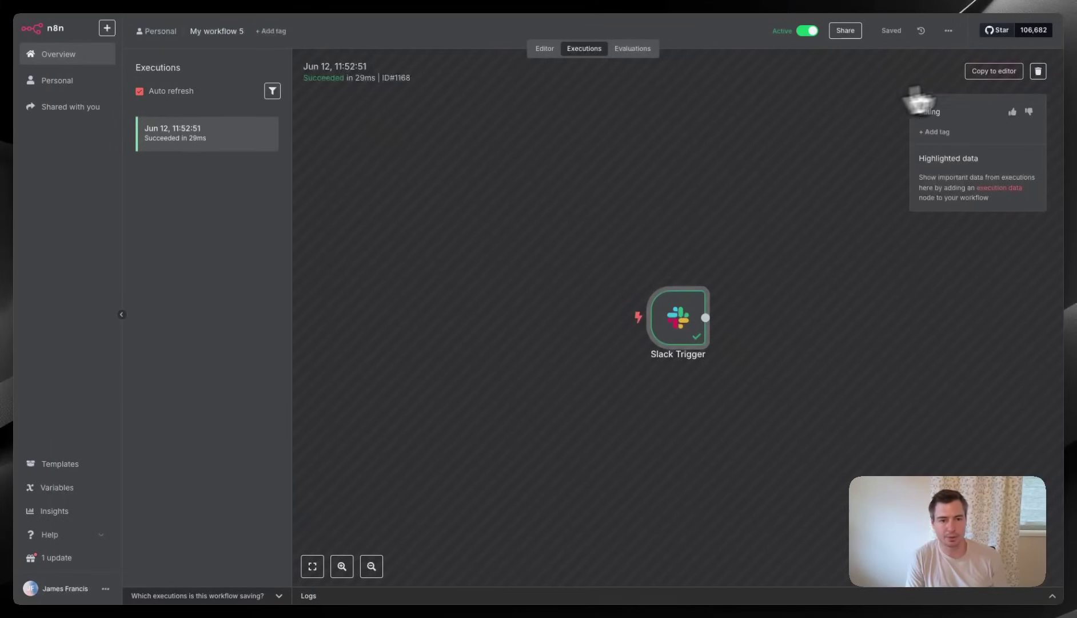
- Copy the execution's data into the workflow editor
left_click(995, 71)
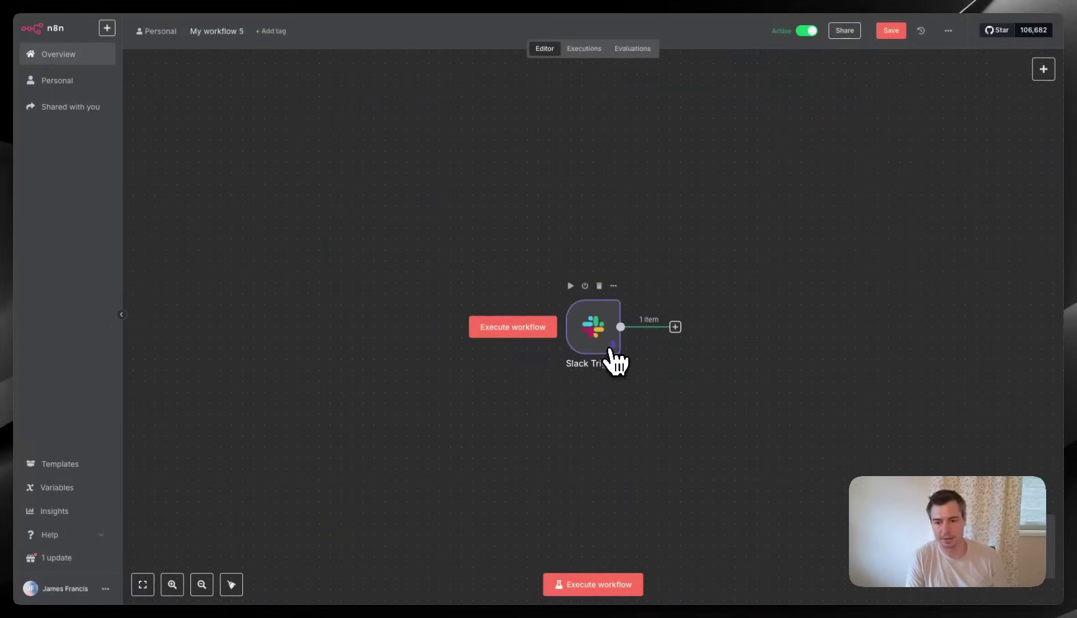
scroll(743, 379, "right", 2)
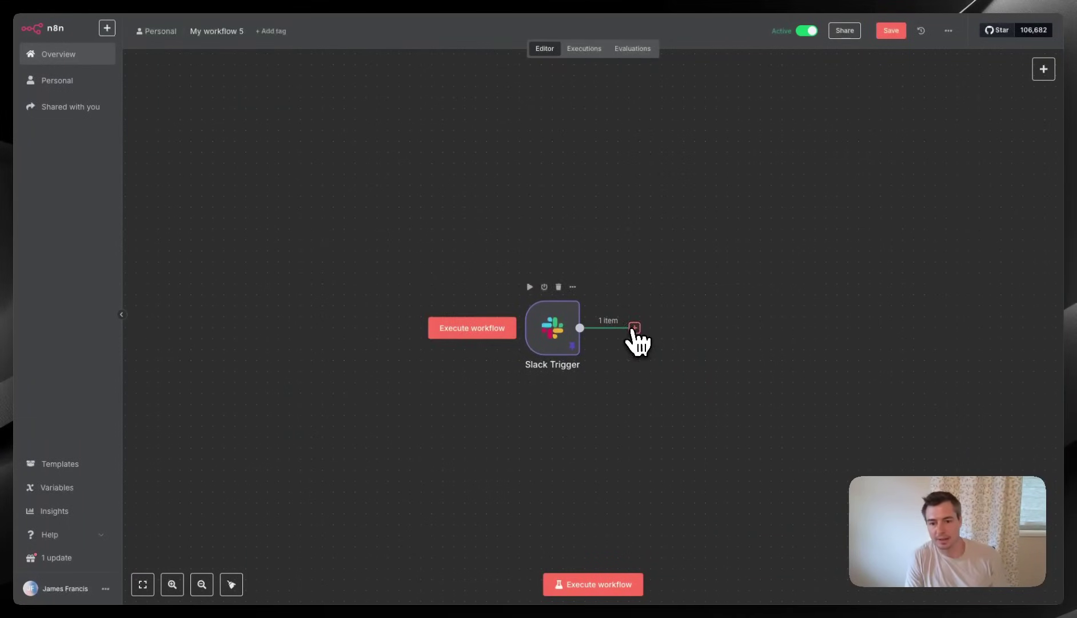
- Add an AI Agent node after the Slack Trigger and define its user prompt below as the trigger's text field, {{ $json.text }}
left_click(635, 328)
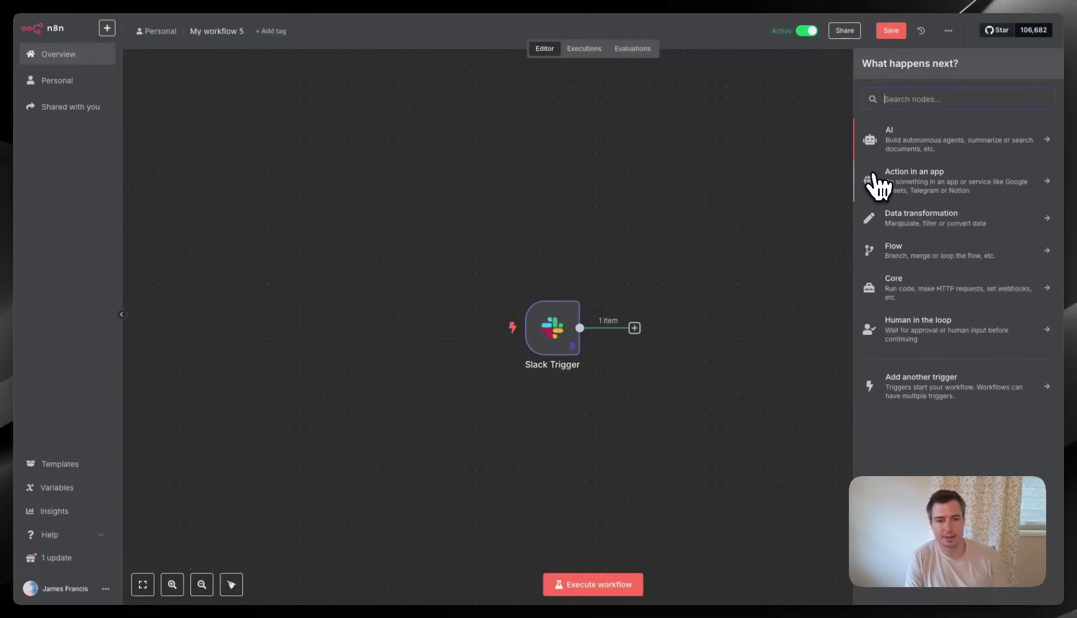
type("agent")
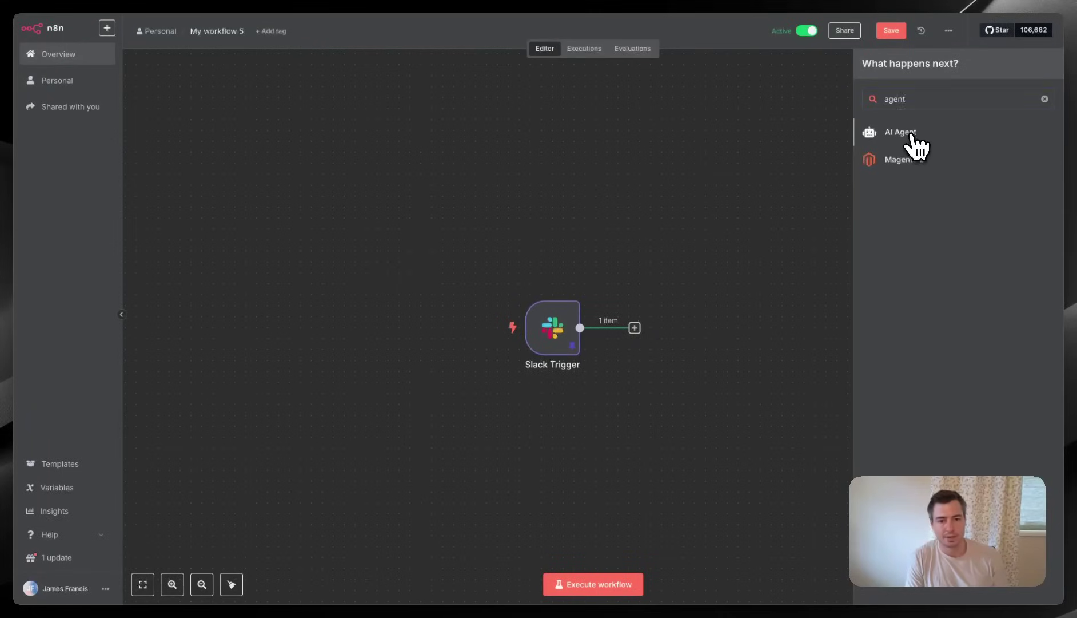
left_click(900, 132)
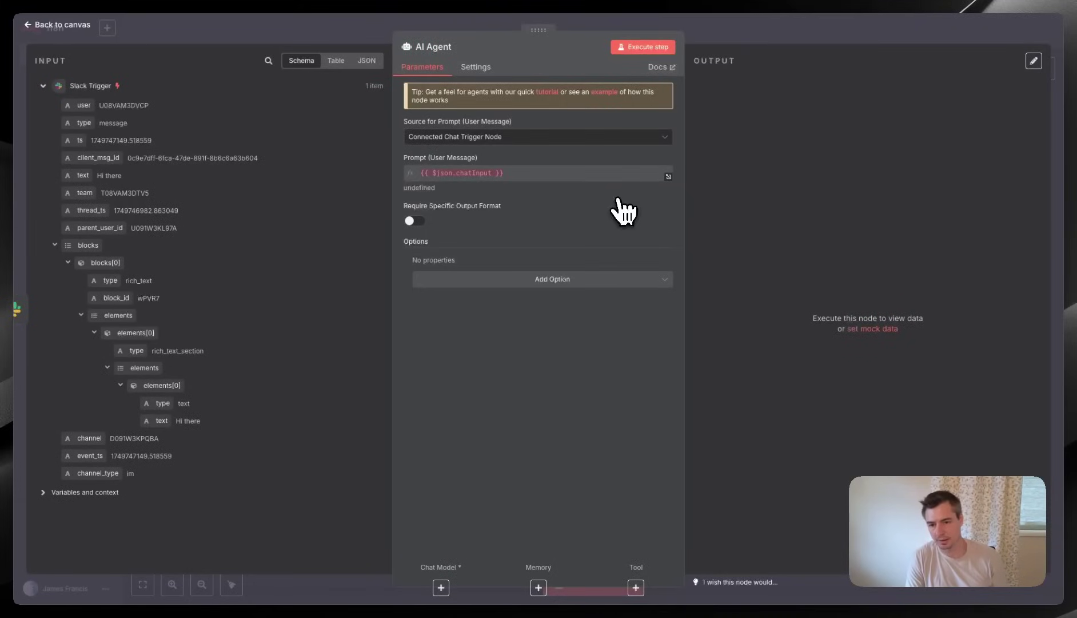
left_click(439, 138)
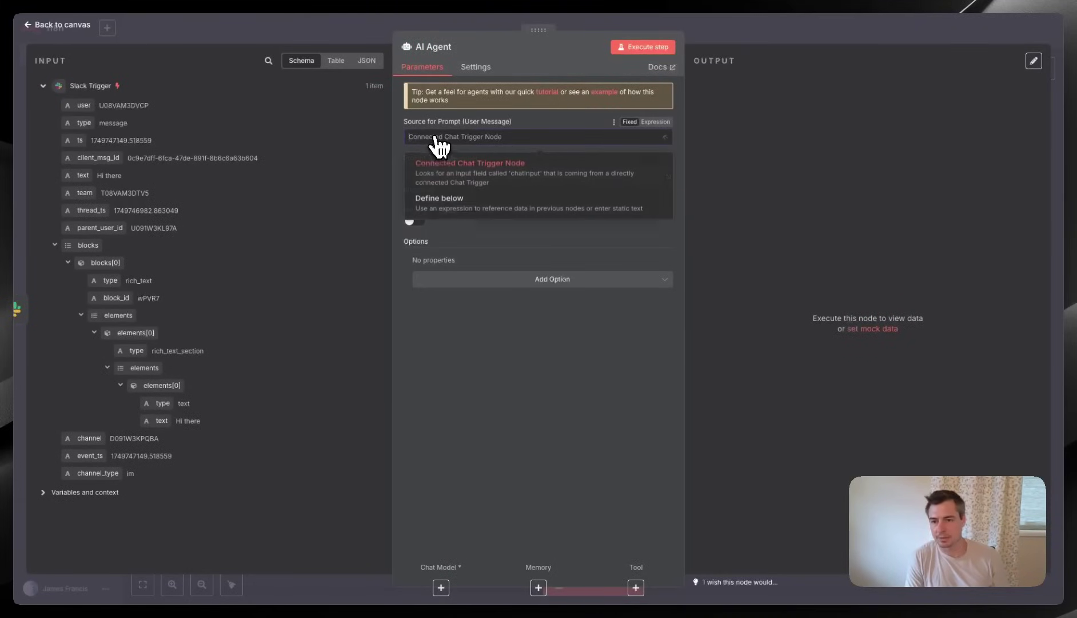
left_click(433, 205)
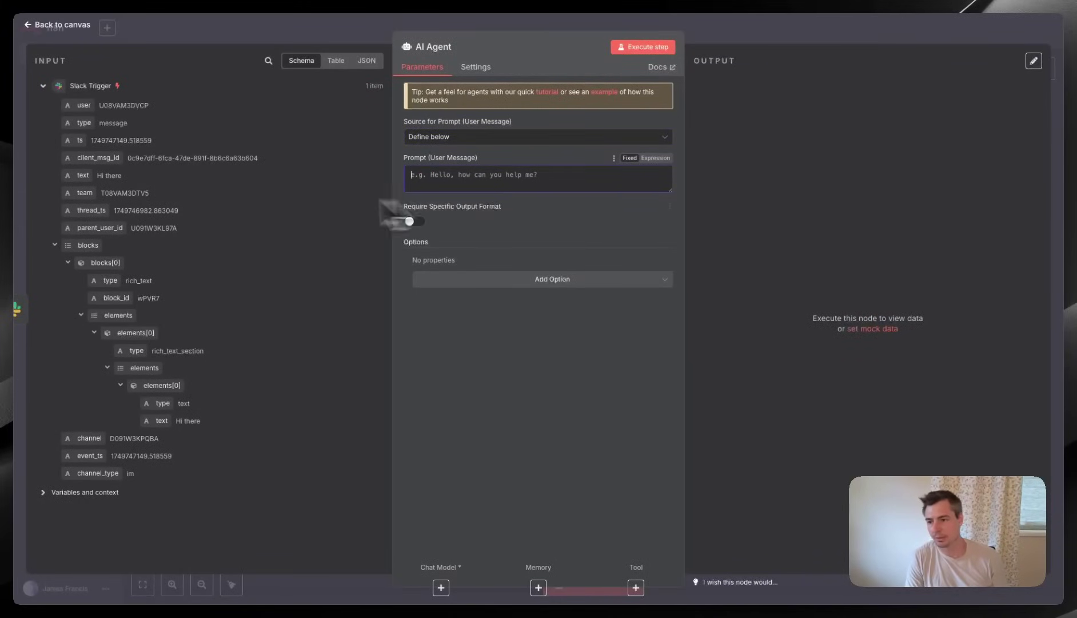
left_click_drag(82, 180, 440, 179)
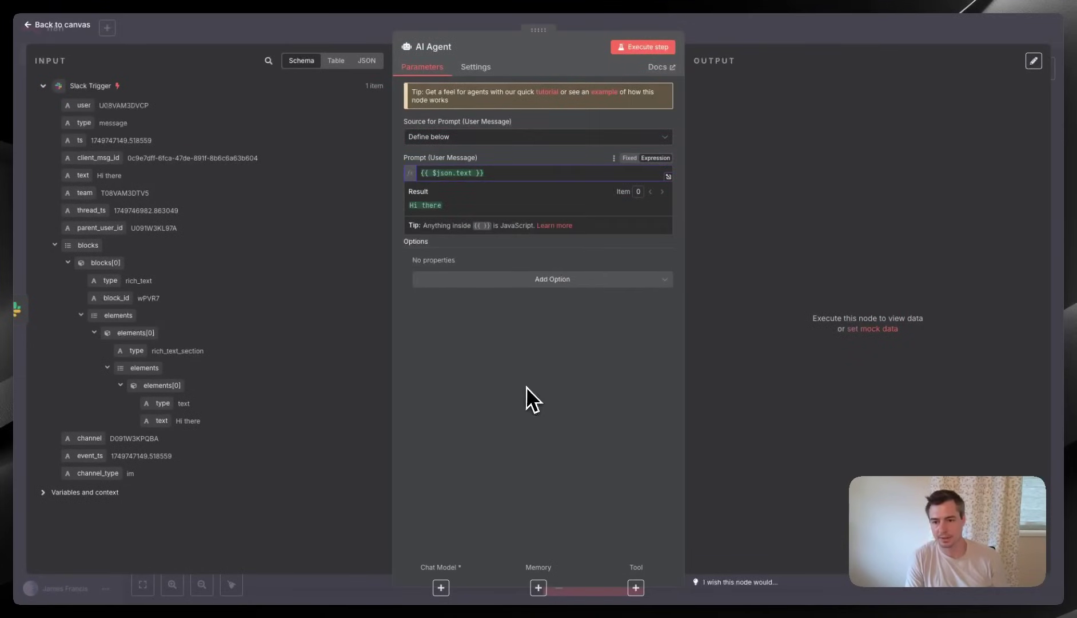
- Add the agent's system message "You are a helpful assistant for Dunder Mifflin Paper Company from the Office tv show (US version)."
left_click(509, 280)
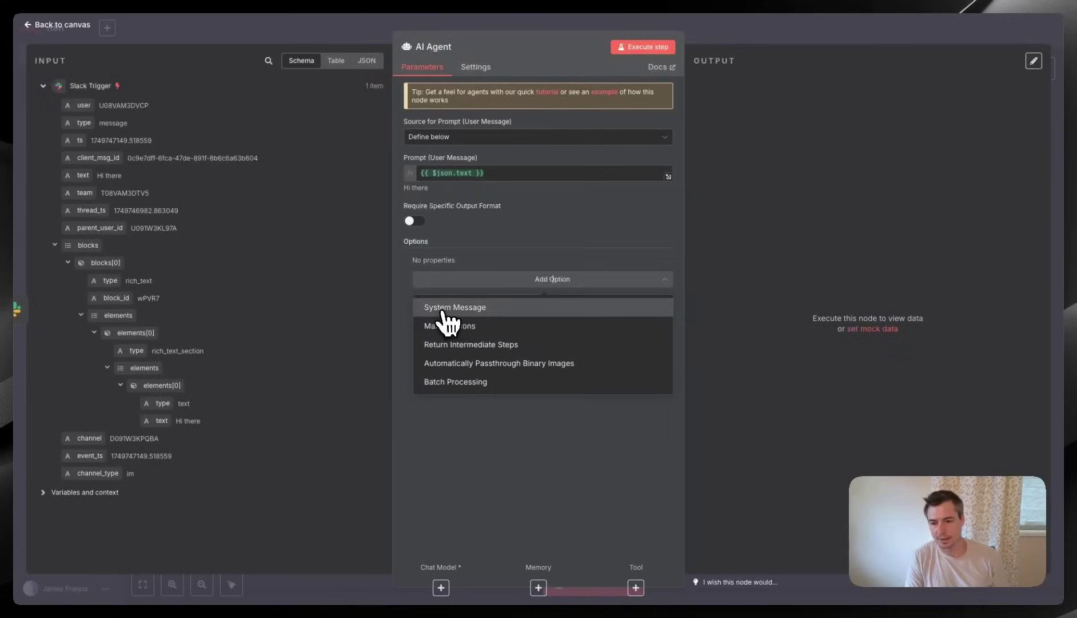
left_click(445, 311)
left_click(548, 282)
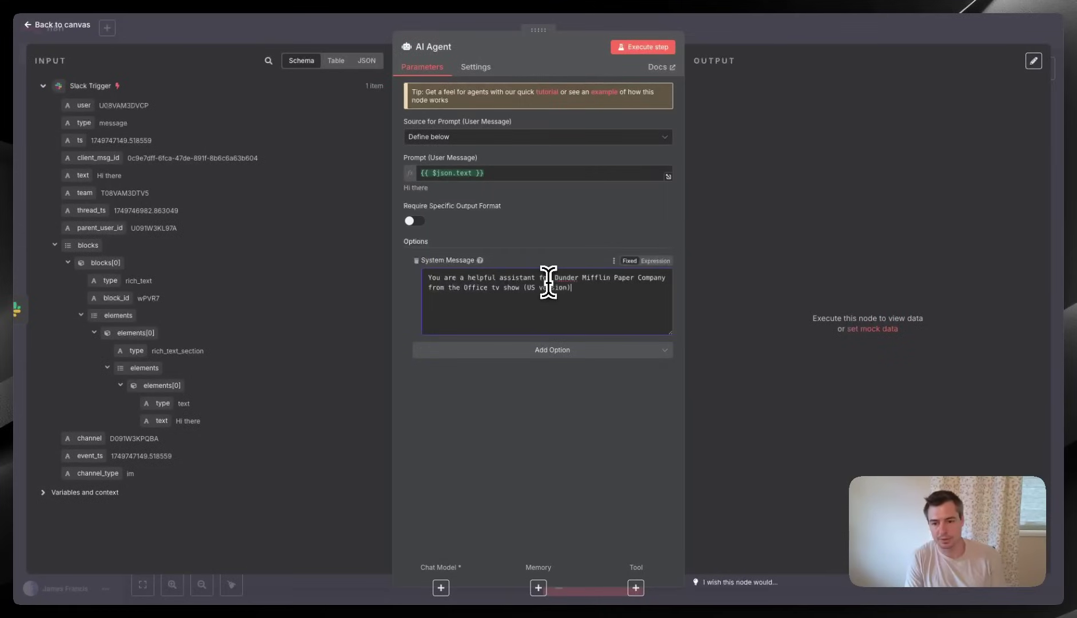
left_click(555, 414)
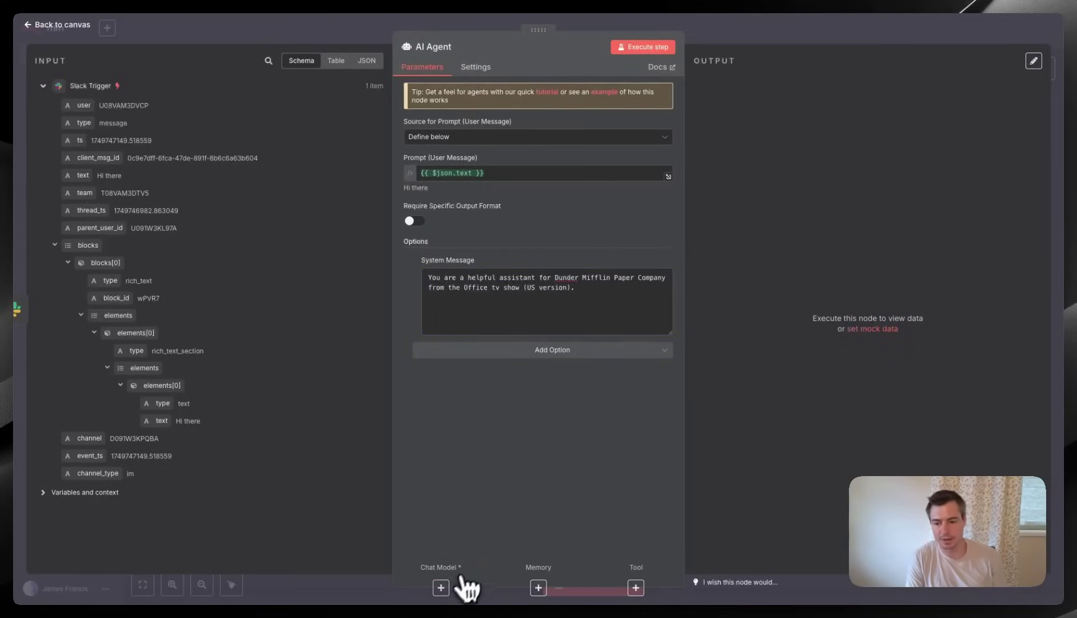
- Attach an OpenRouter Chat Model to the AI Agent, keeping the openai/gpt-4o-mini model, and return to the canvas
left_click(441, 588)
type("open")
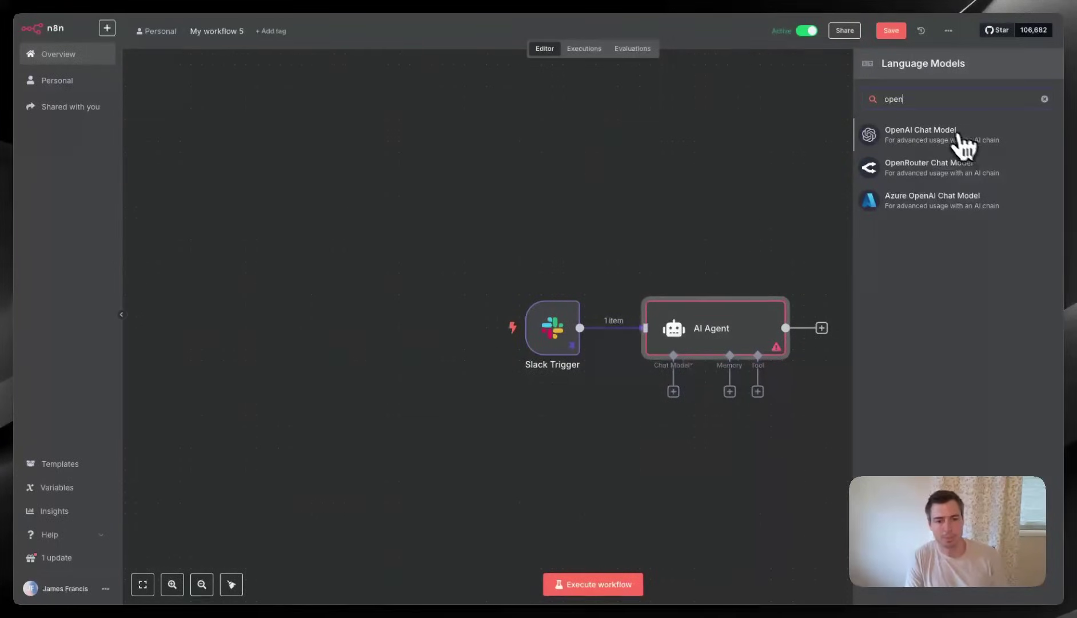
left_click(921, 172)
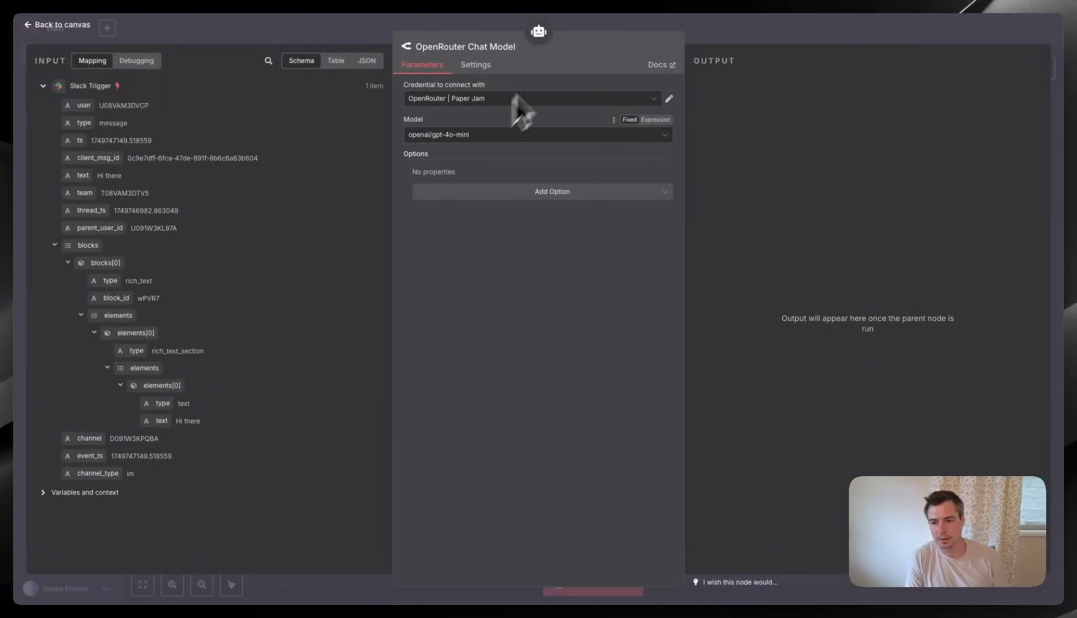
left_click(635, 25)
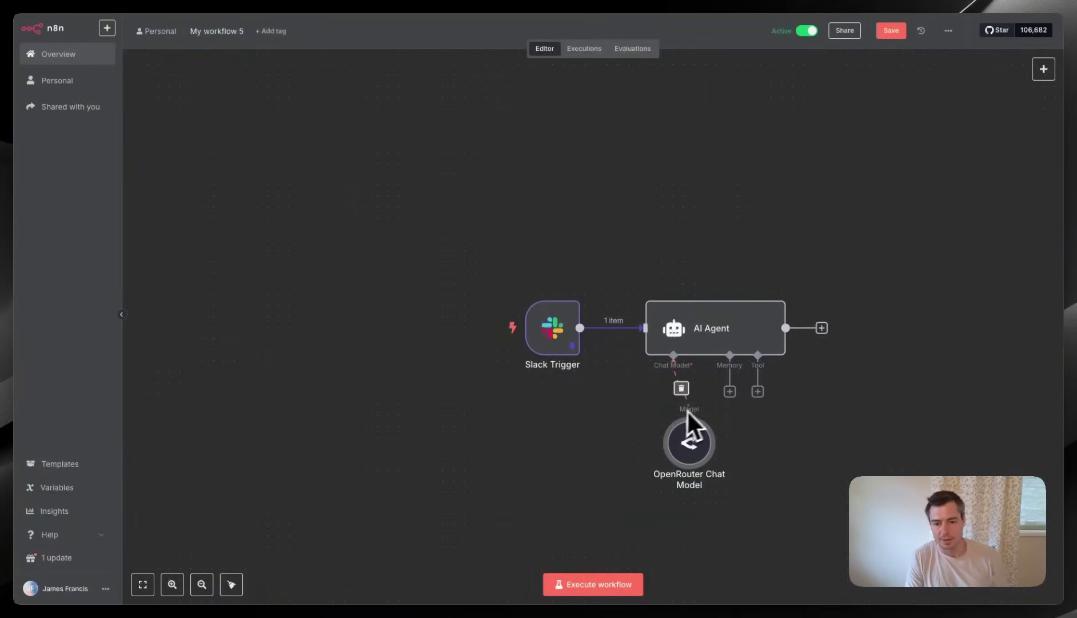
- Attach Postgres Chat Memory to the AI Agent and define its session key below as the trigger's thread_ts, {{ $json.thread_ts }}
left_click(729, 392)
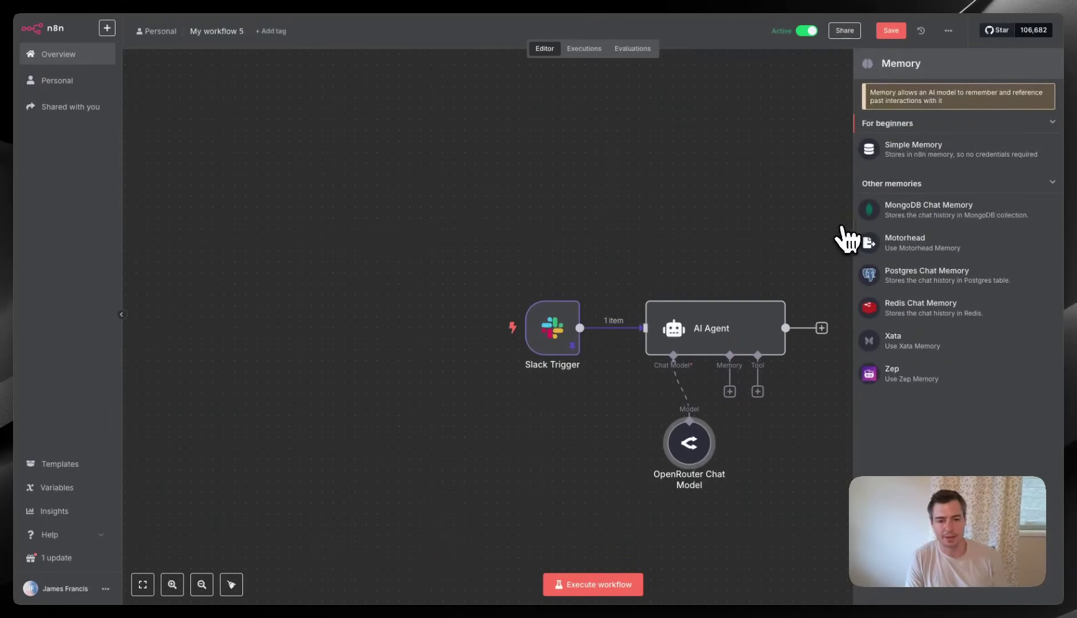
left_click(972, 286)
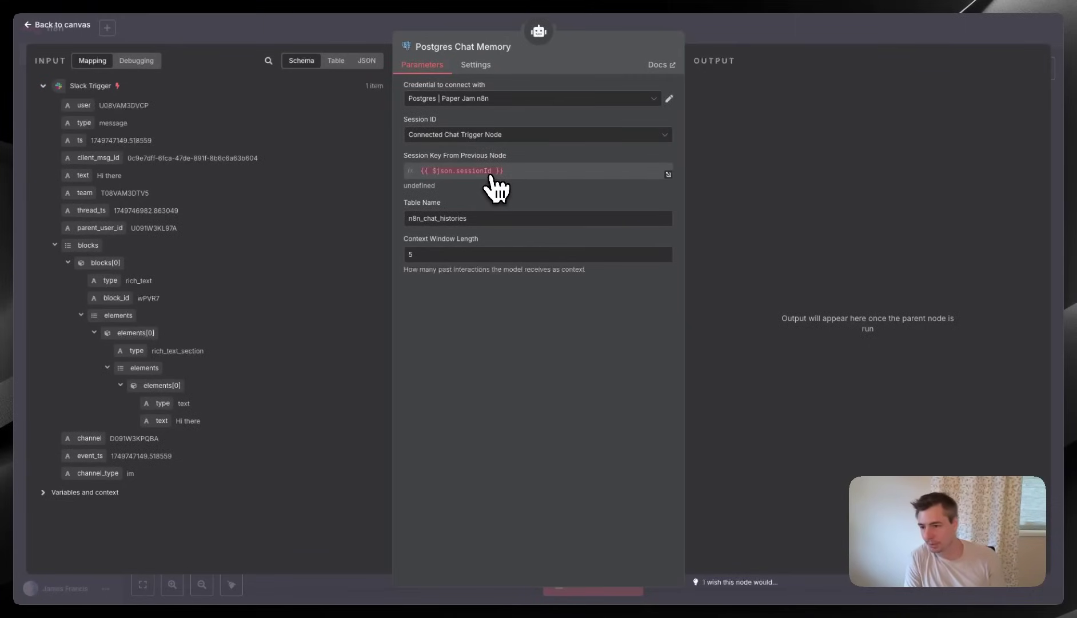
left_click(463, 138)
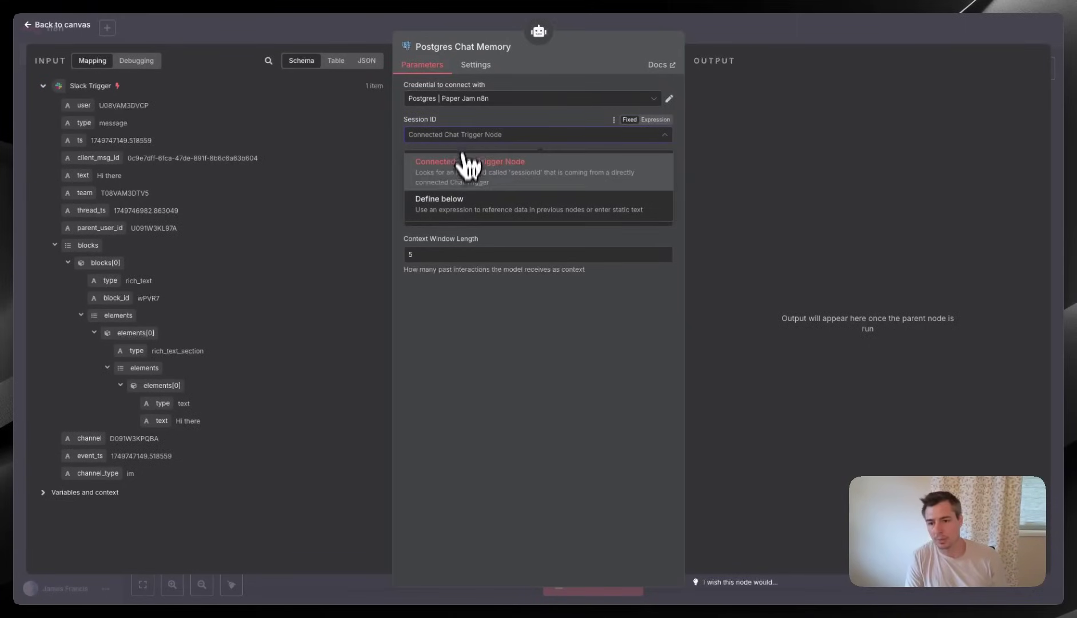
left_click(464, 203)
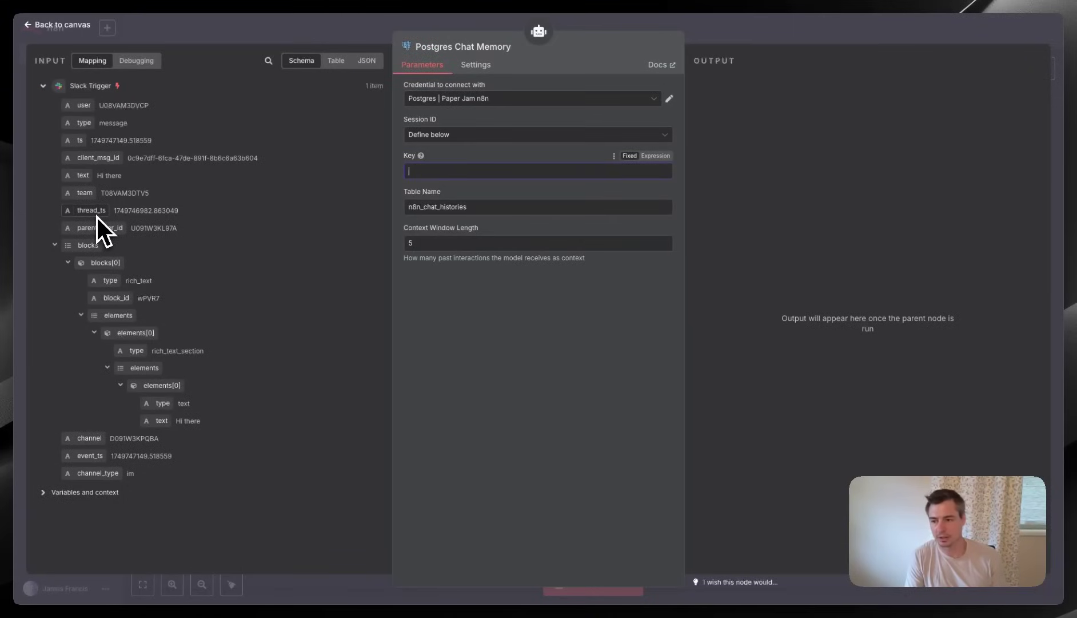
left_click_drag(93, 215, 452, 171)
left_click(484, 337)
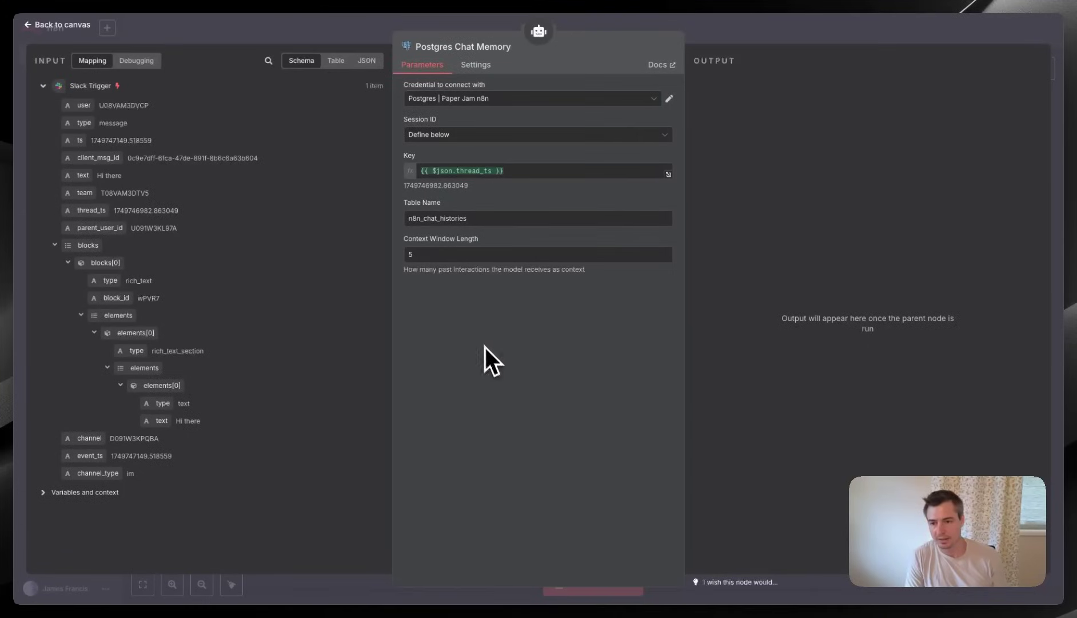
- Rename the chat memory's table to chat_histories, return to the canvas and save the workflow
left_click_drag(424, 219, 405, 219)
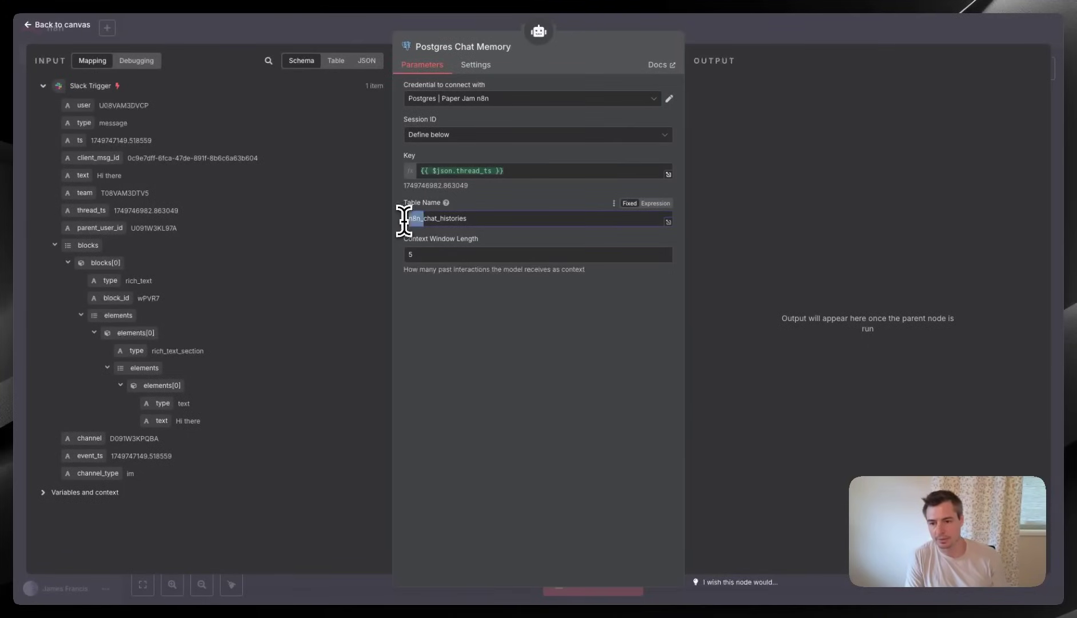
key("BackSpace")
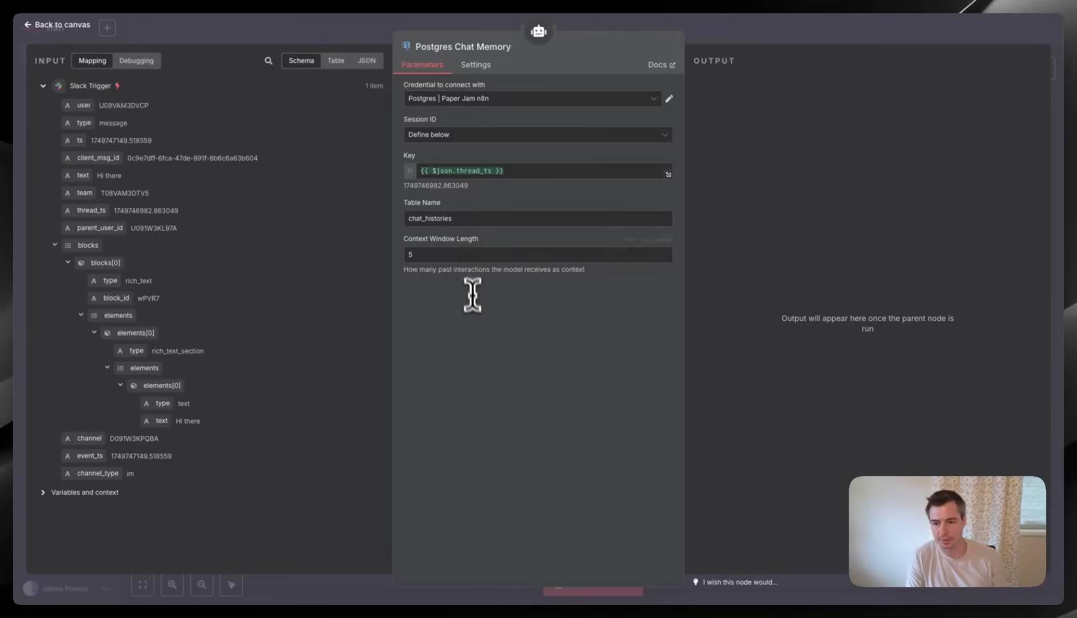
left_click(370, 34)
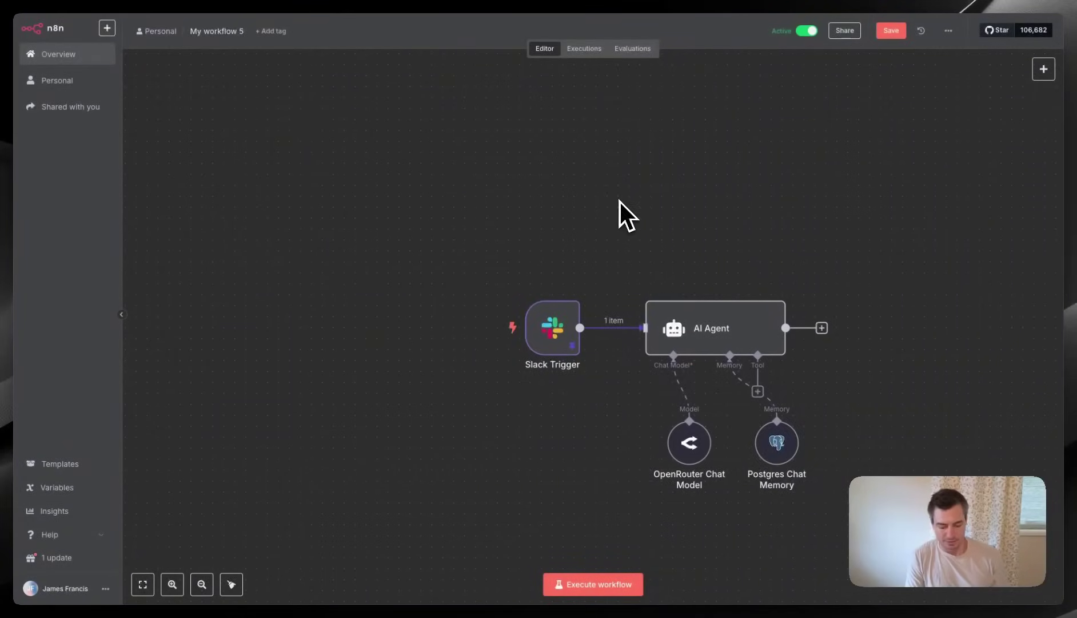
key("ctrl+s")
- Add a Slack node that sends a message after the AI Agent and execute the previous nodes to load its input data
scroll(680, 251, "right", 2)
scroll(680, 251, "down", 1)
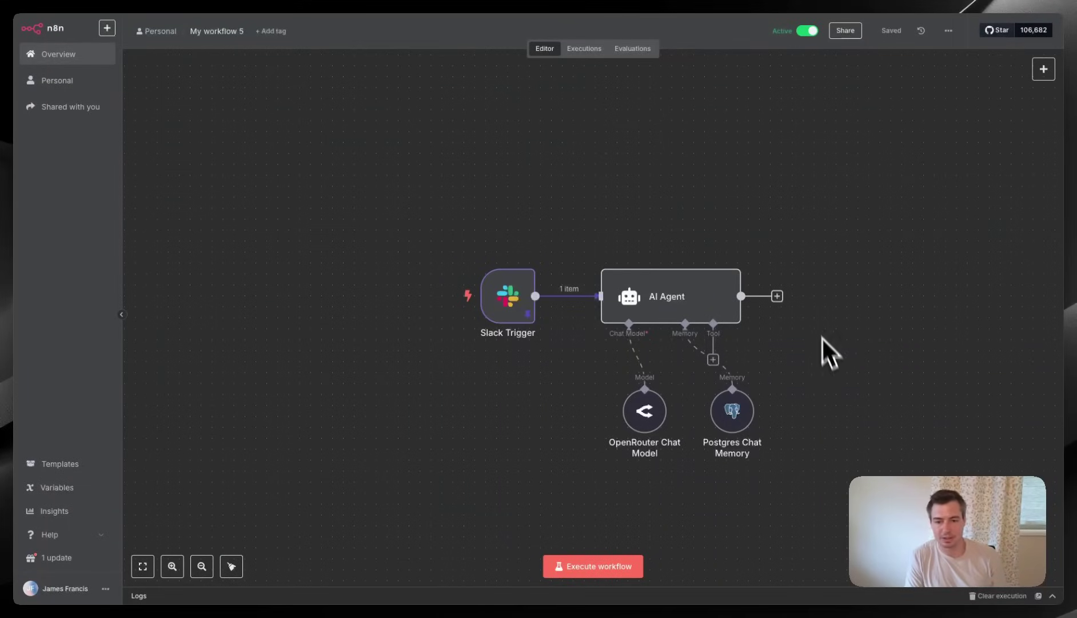
left_click(777, 295)
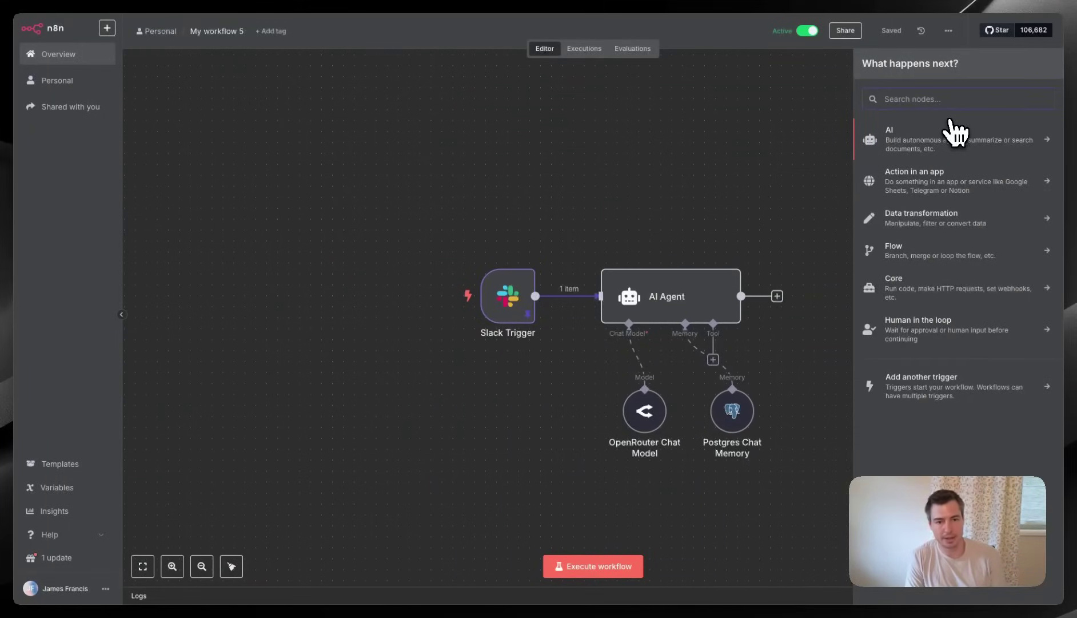
type("slack")
left_click(935, 136)
scroll(947, 263, "down", 5)
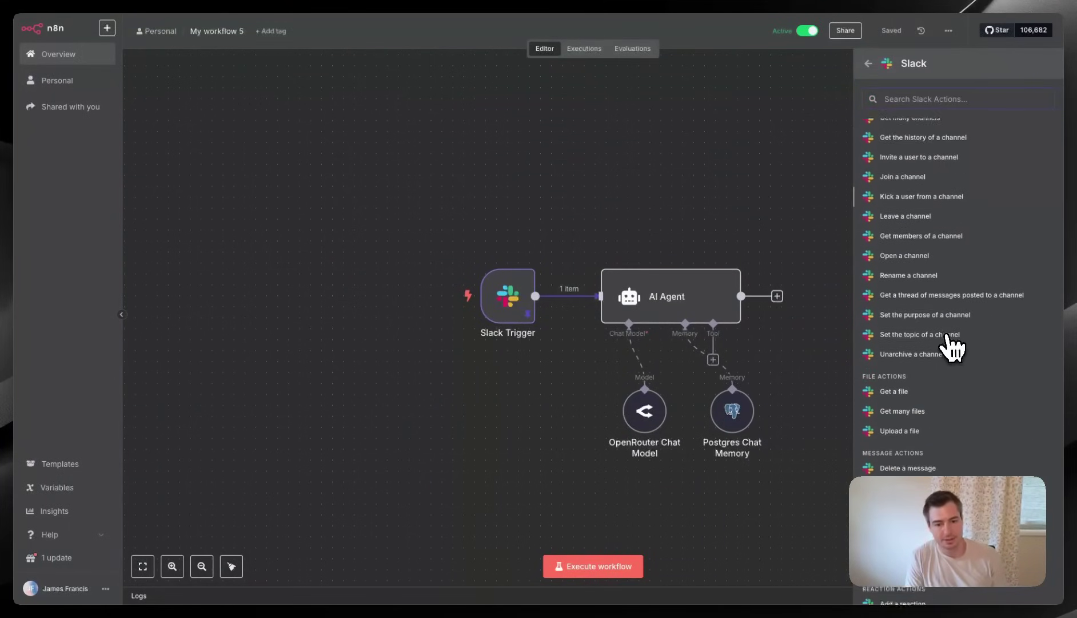
left_click(895, 477)
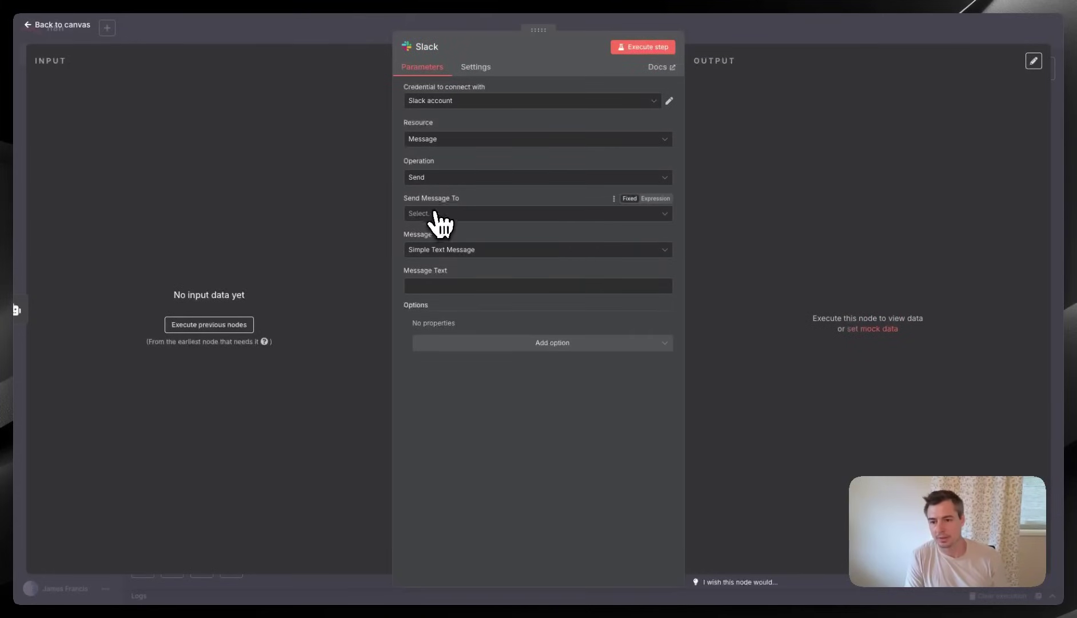
left_click(199, 335)
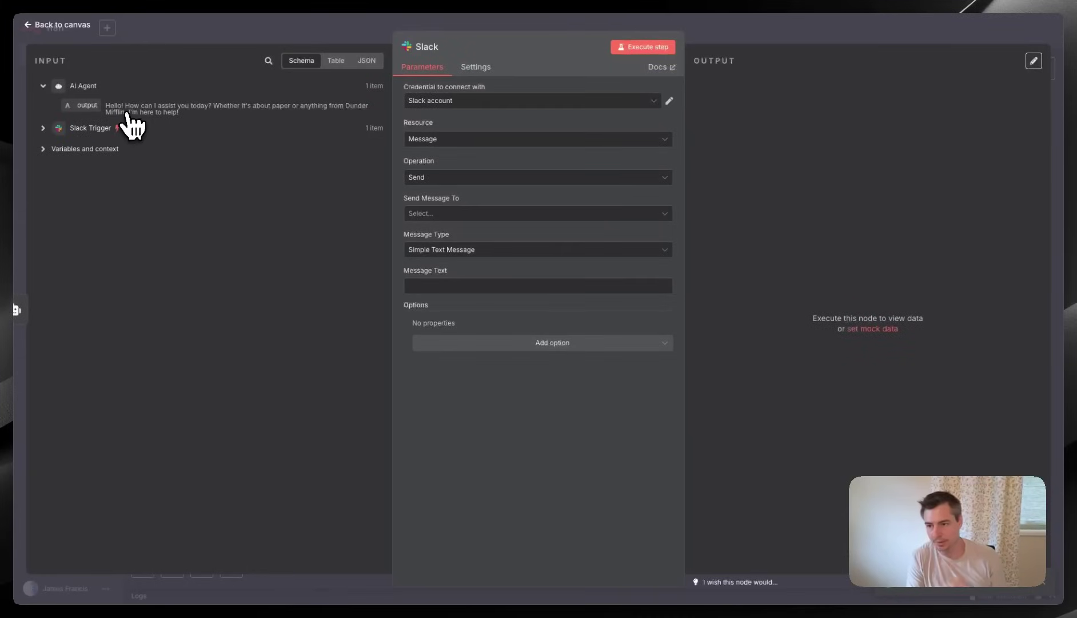
left_click(433, 215)
left_click(432, 240)
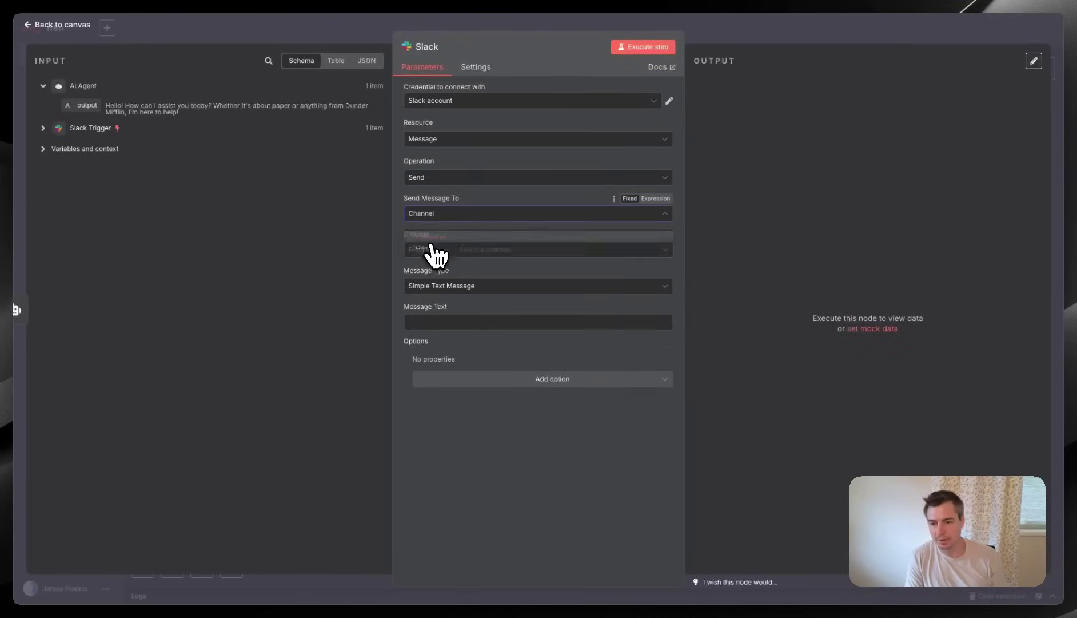
left_click(444, 250)
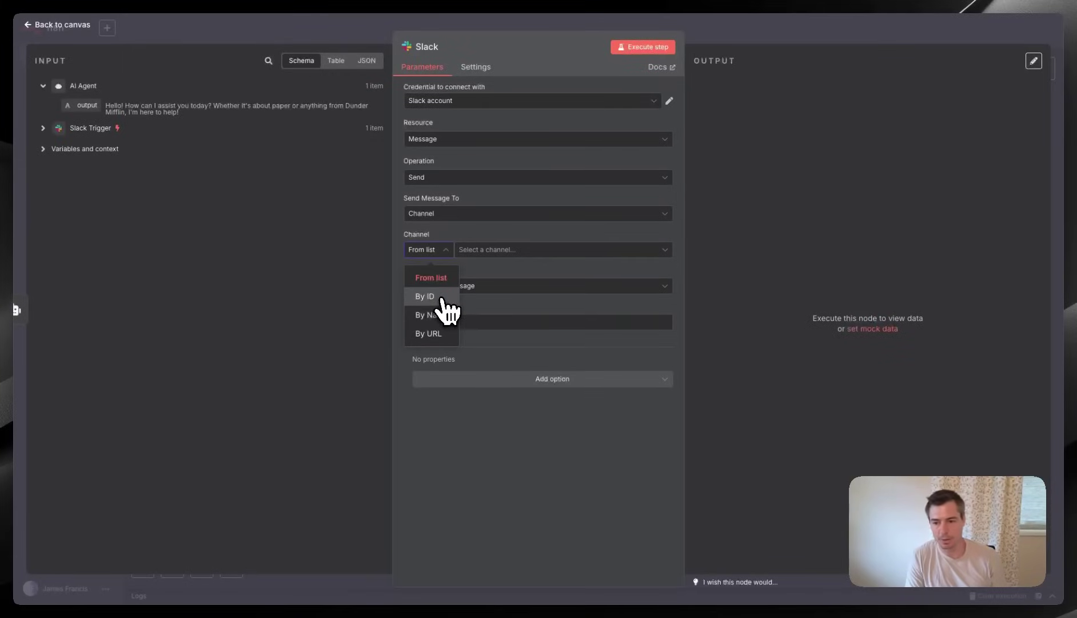
left_click(426, 297)
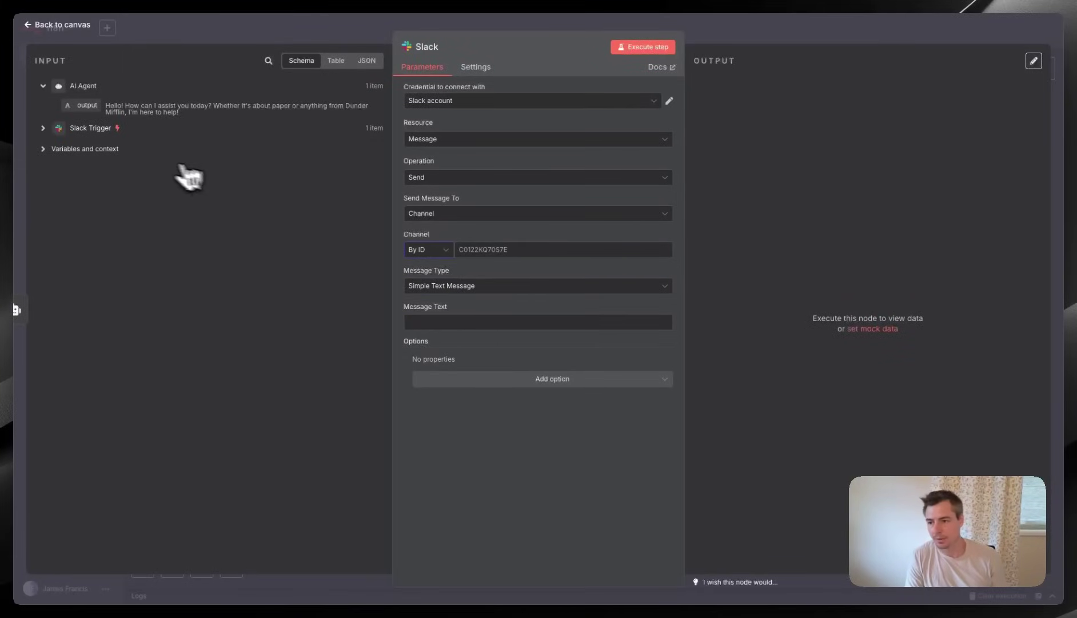
left_click(44, 129)
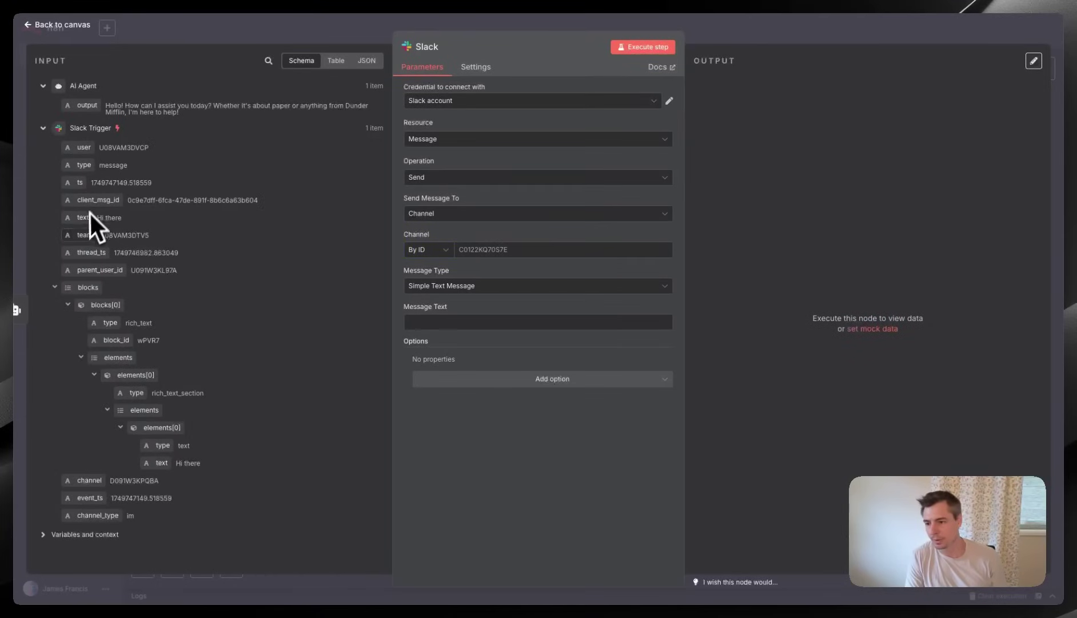
left_click(67, 284)
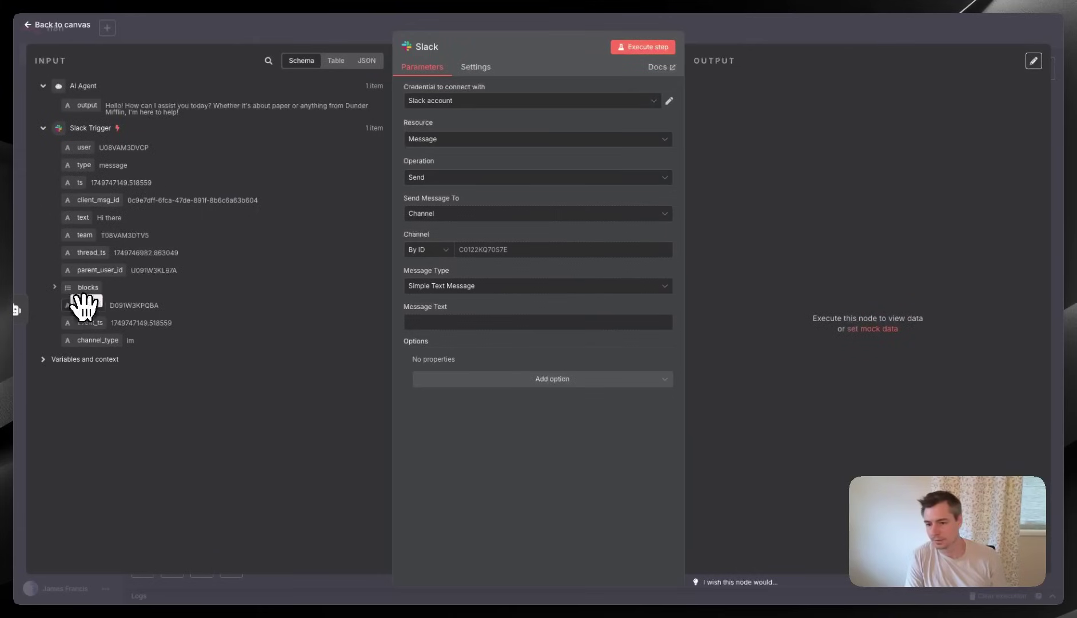
left_click_drag(84, 307, 490, 243)
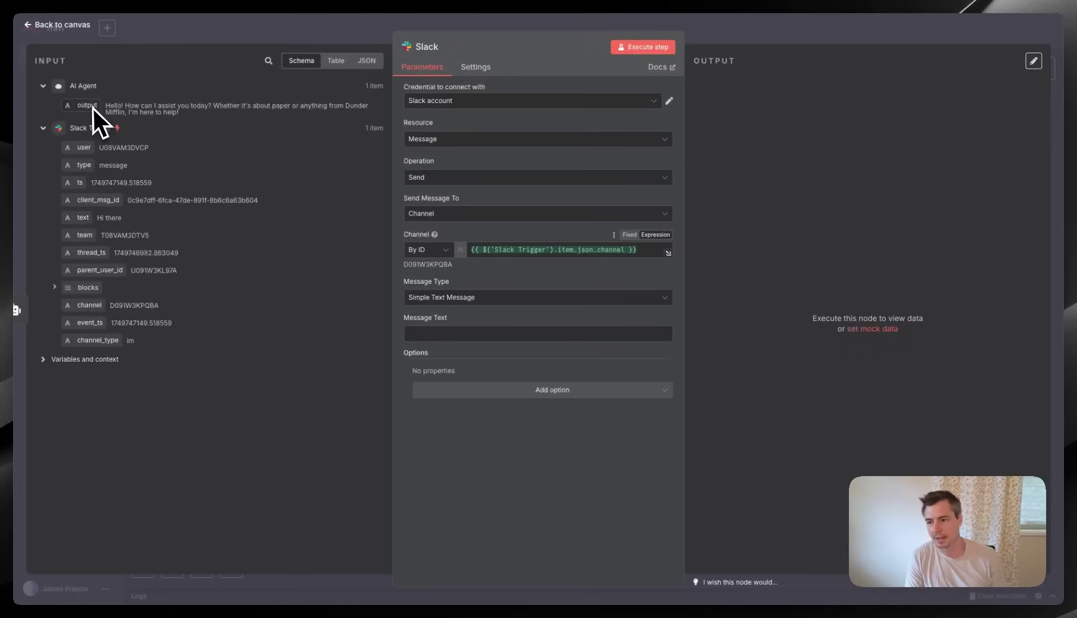
- Map the message text to the AI Agent's output, {{ $json.output }}, and add the Include Link to Workflow option switched off
left_click_drag(92, 106, 409, 335)
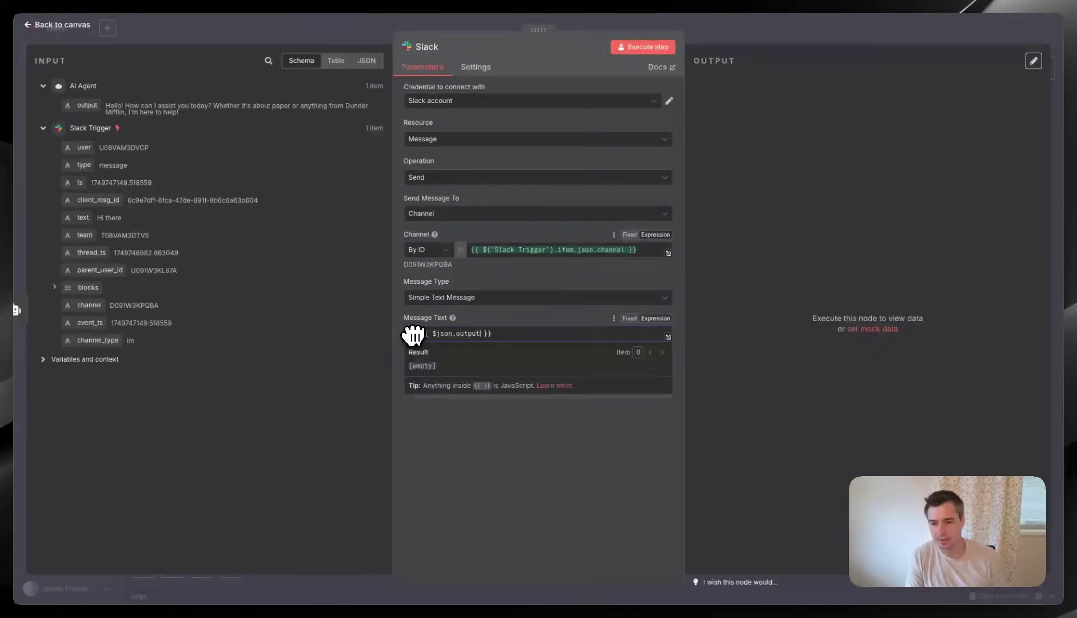
left_click(483, 453)
left_click(519, 401)
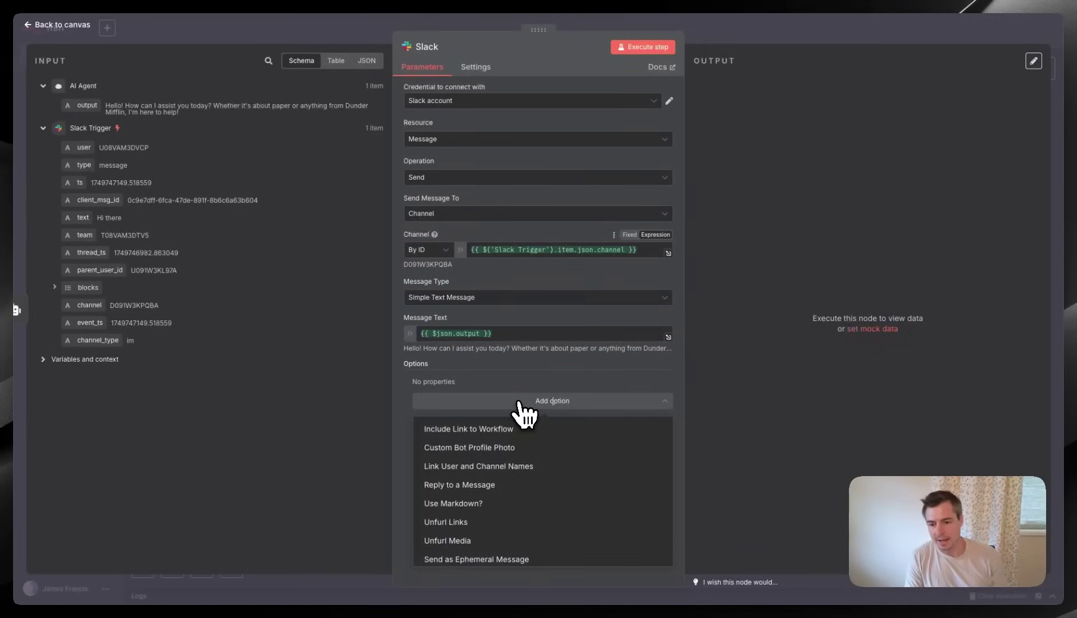
left_click(497, 429)
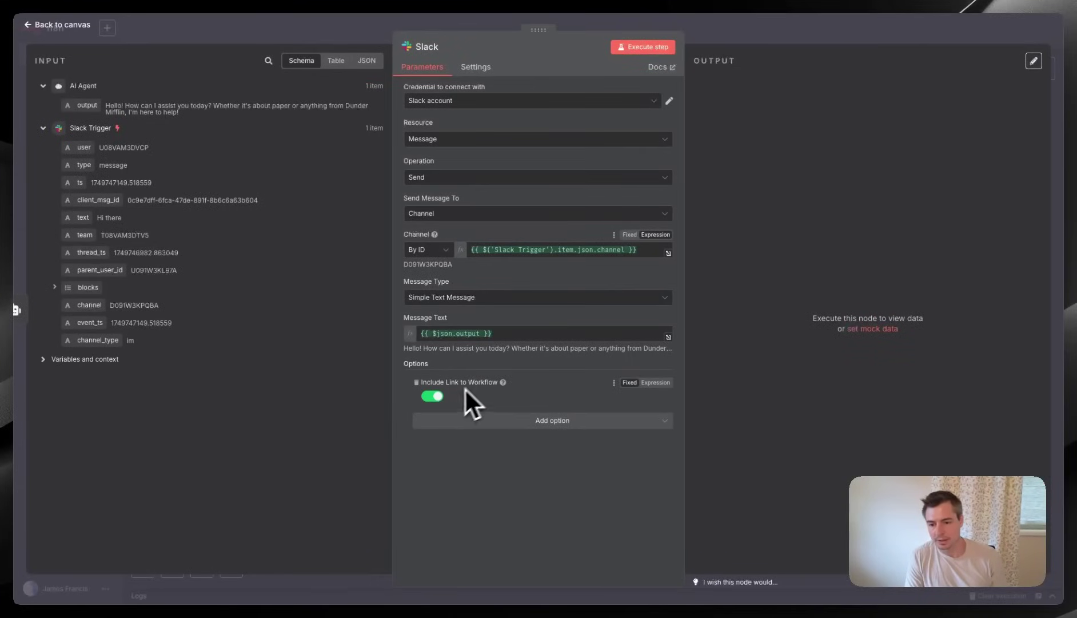
left_click(438, 397)
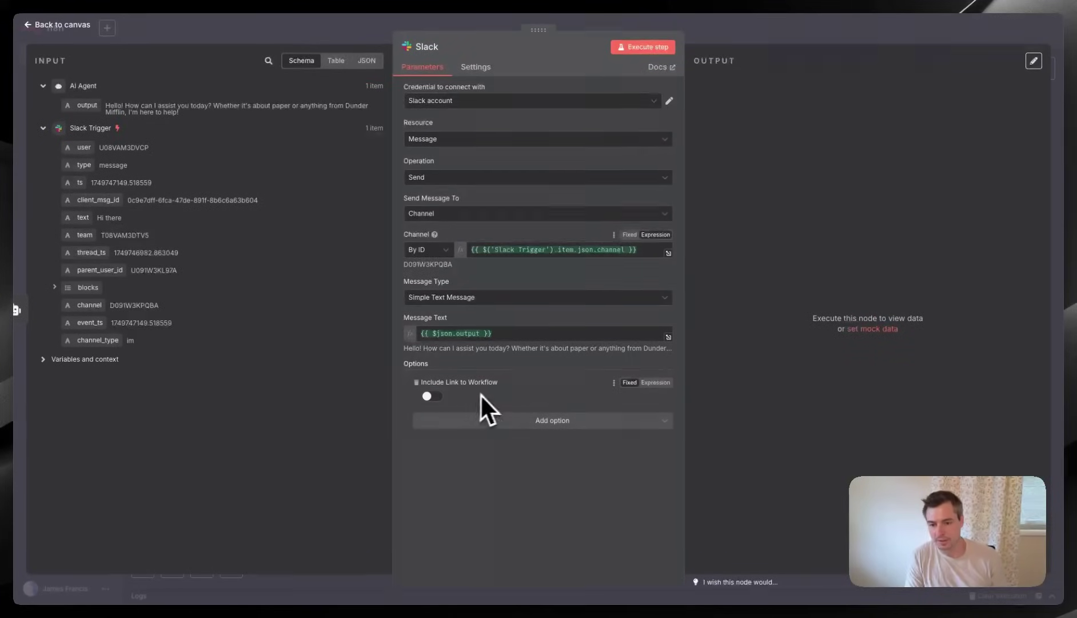
- Add the Reply to a Message option to the Slack node, map its message timestamp to the Slack Trigger's ts, and return to the canvas
left_click(495, 424)
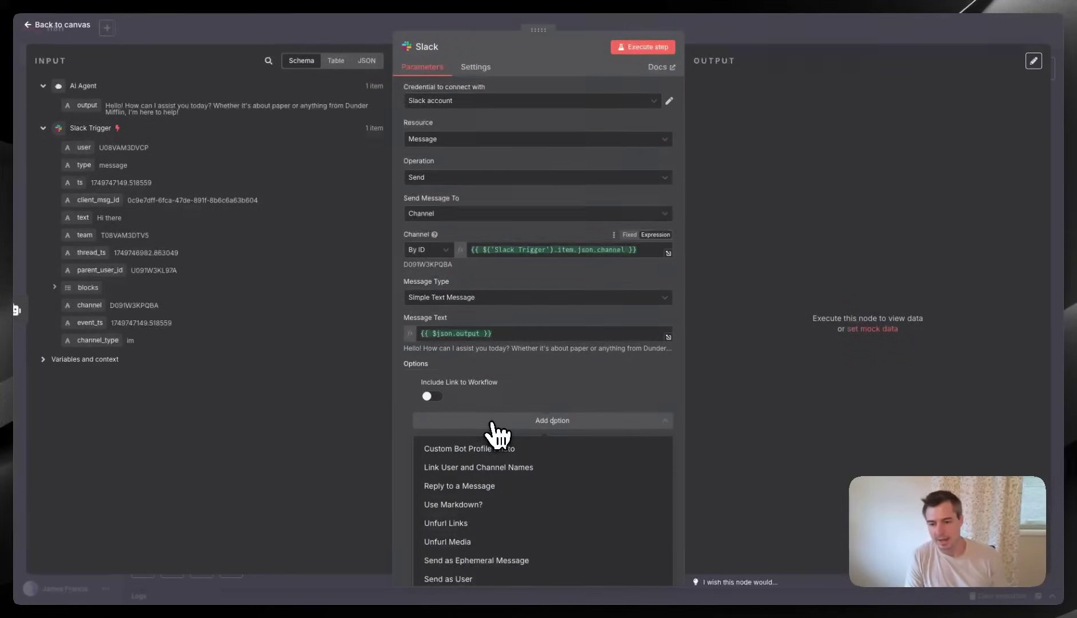
left_click(481, 487)
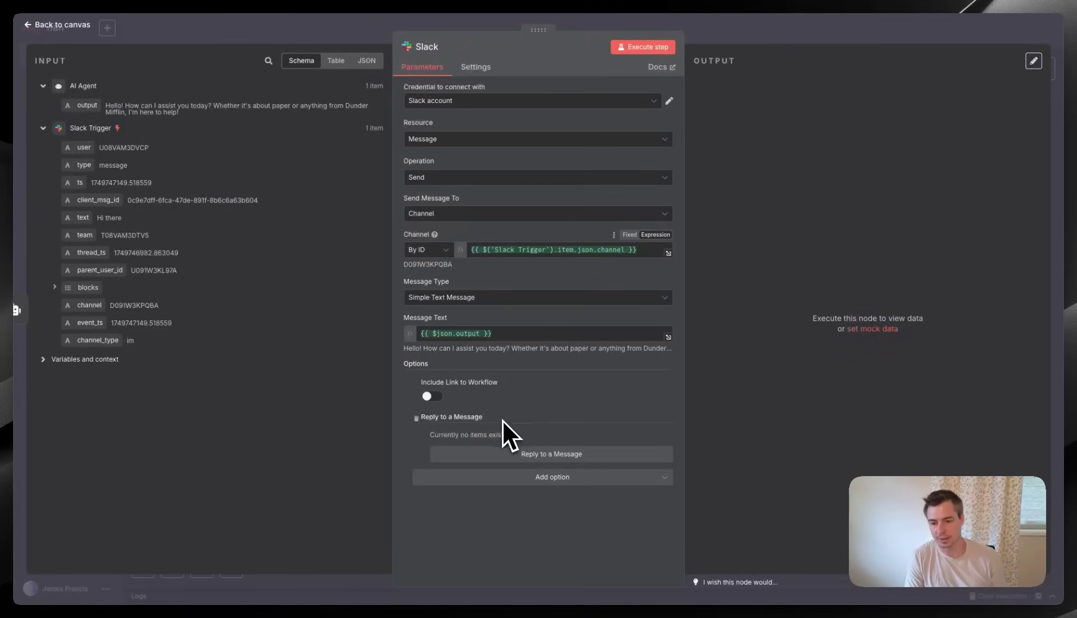
left_click(525, 455)
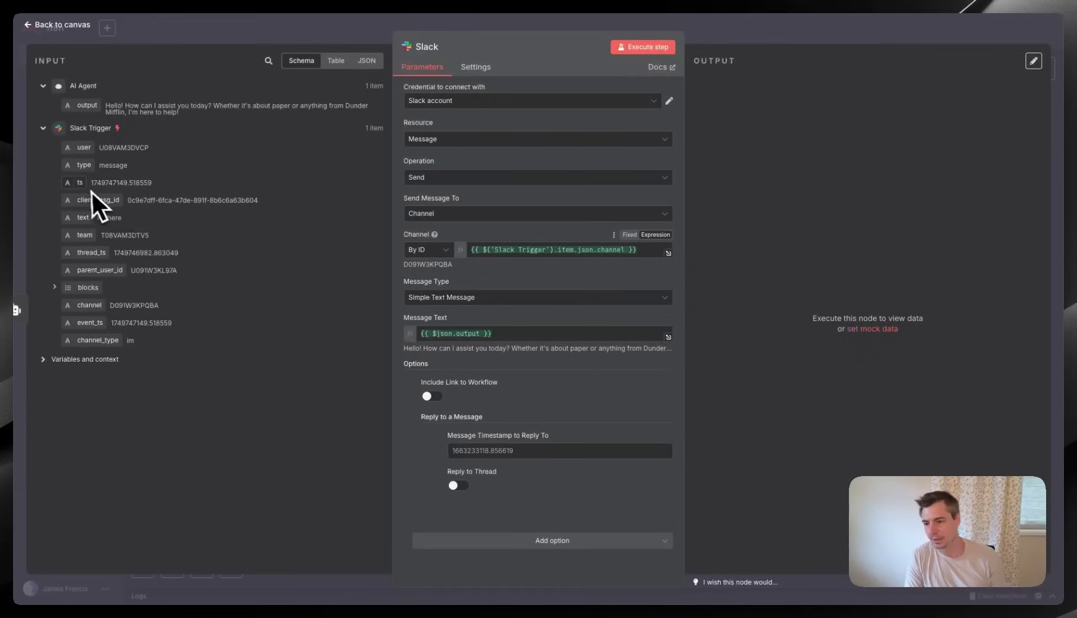
left_click_drag(77, 186, 478, 443)
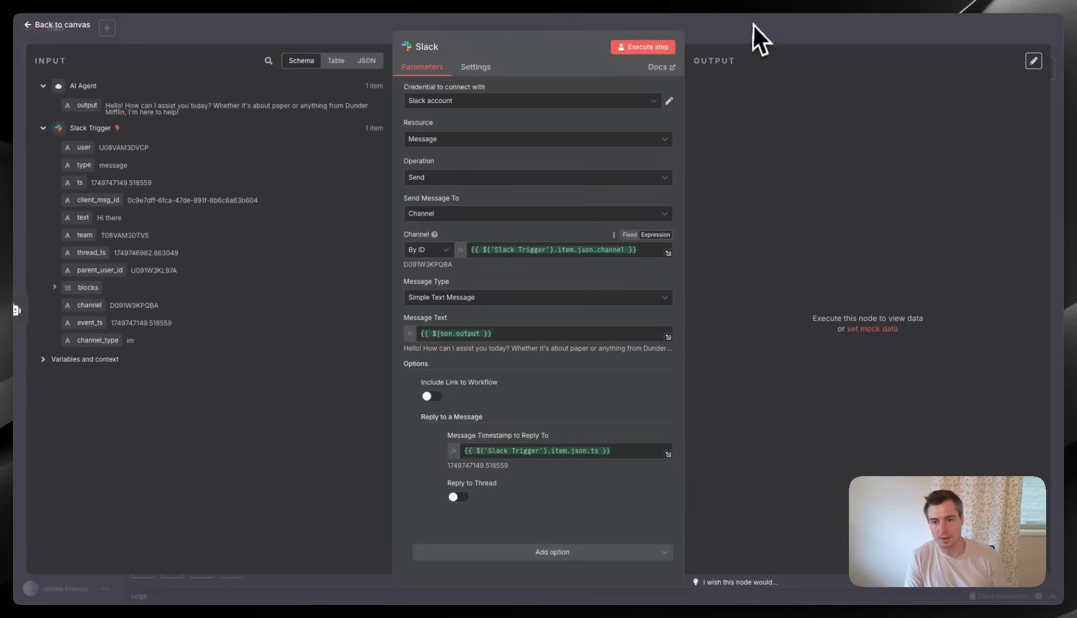
left_click(716, 28)
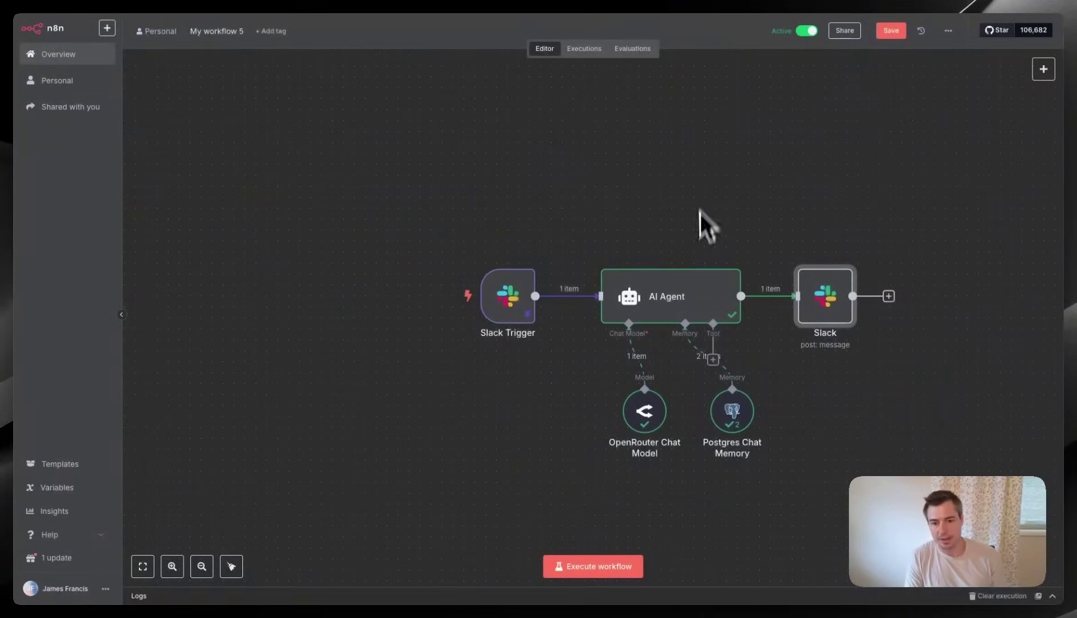
- Switch to Slack, start a new chat with Dunder Mifflin AI and send the message "Hello there!"
key("super+Tab")
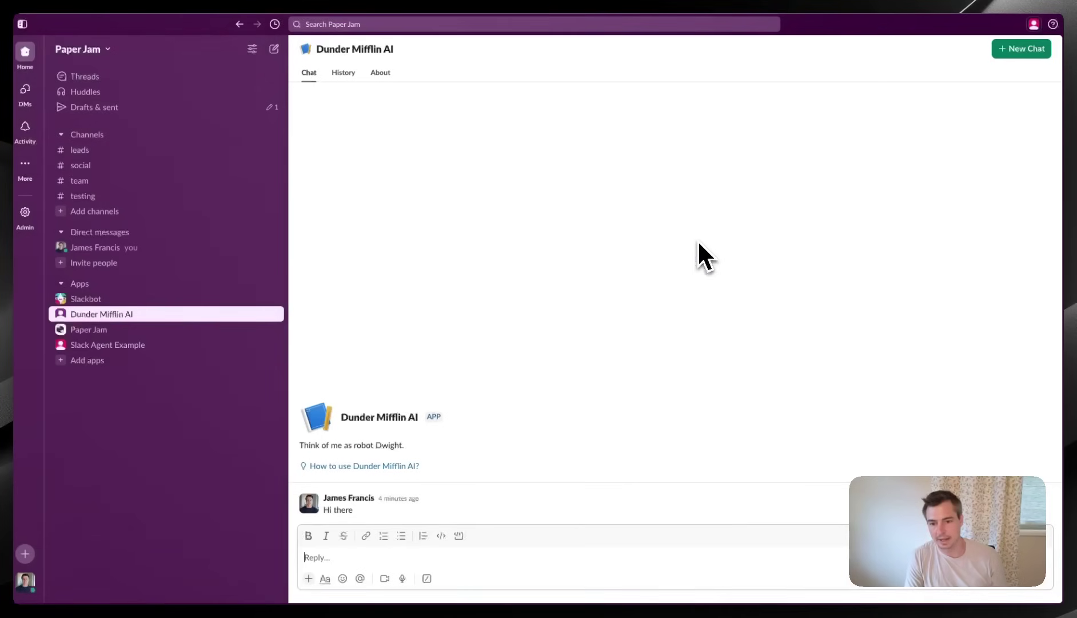
left_click(1023, 50)
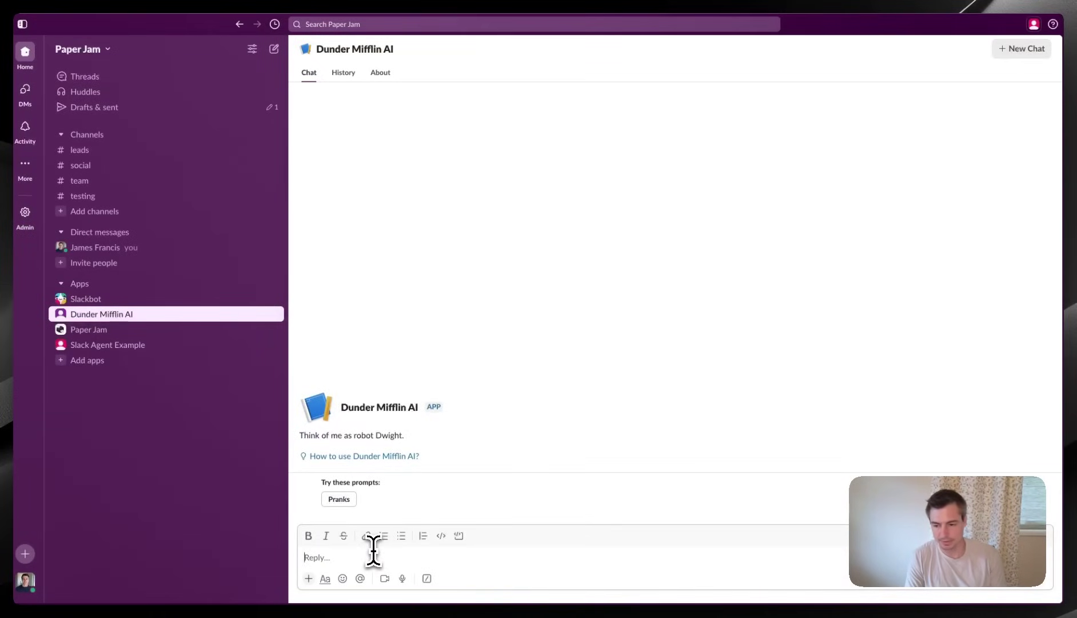
type("Hello there!")
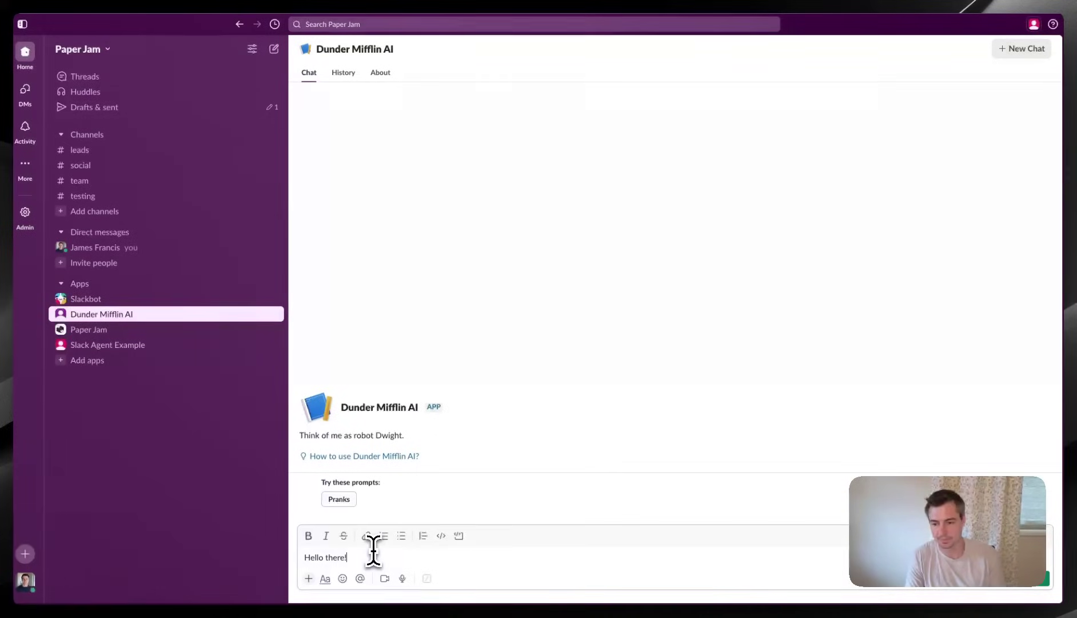
key("Return")
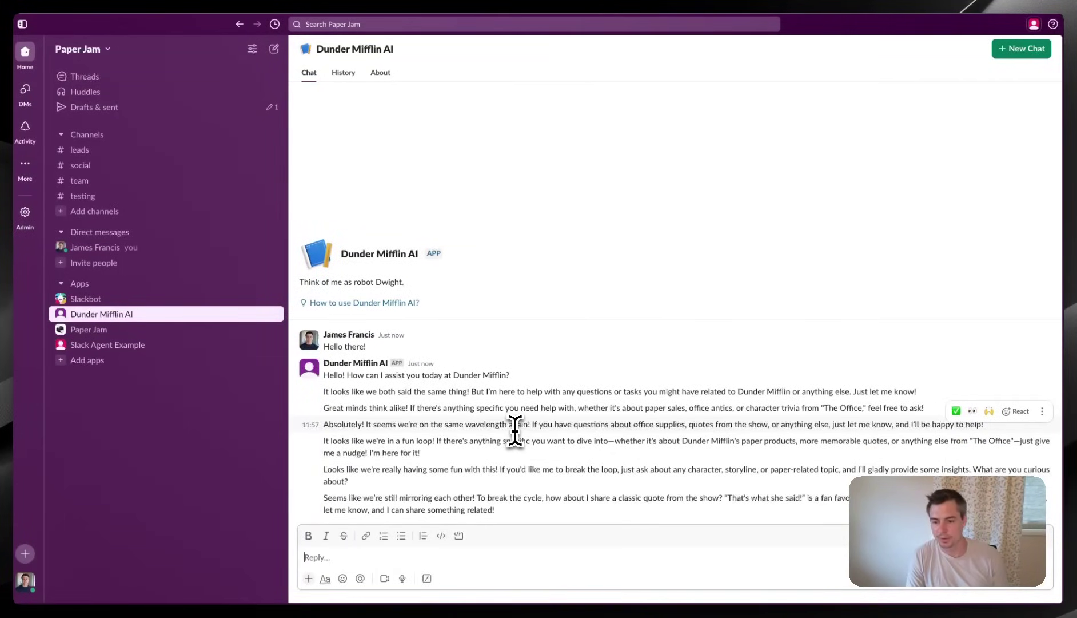
- Switch back to n8n and deactivate the workflow
key("super+Tab")
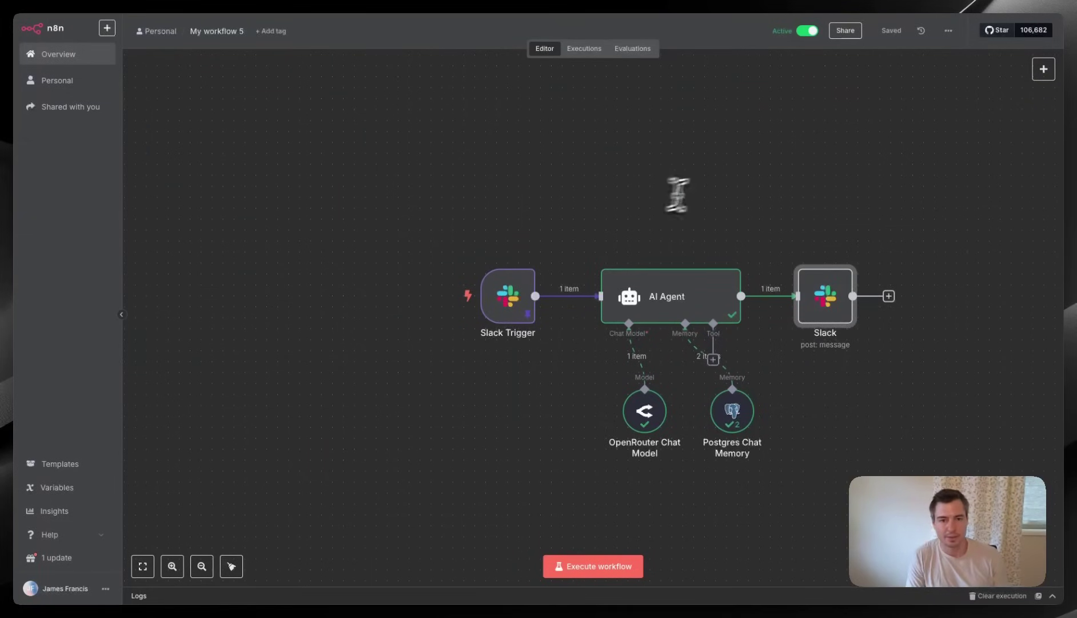
left_click(807, 31)
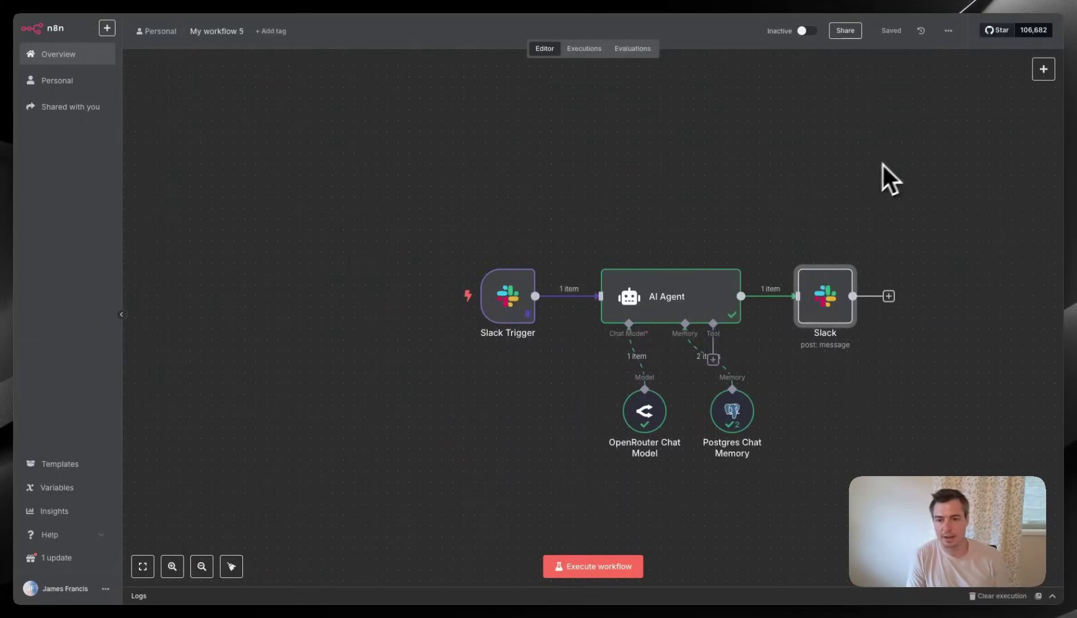
- Examine the Slack Trigger output of the Jun 12, 11:57:08 execution and compare its message text with the replies in the Slack chat
left_click(584, 49)
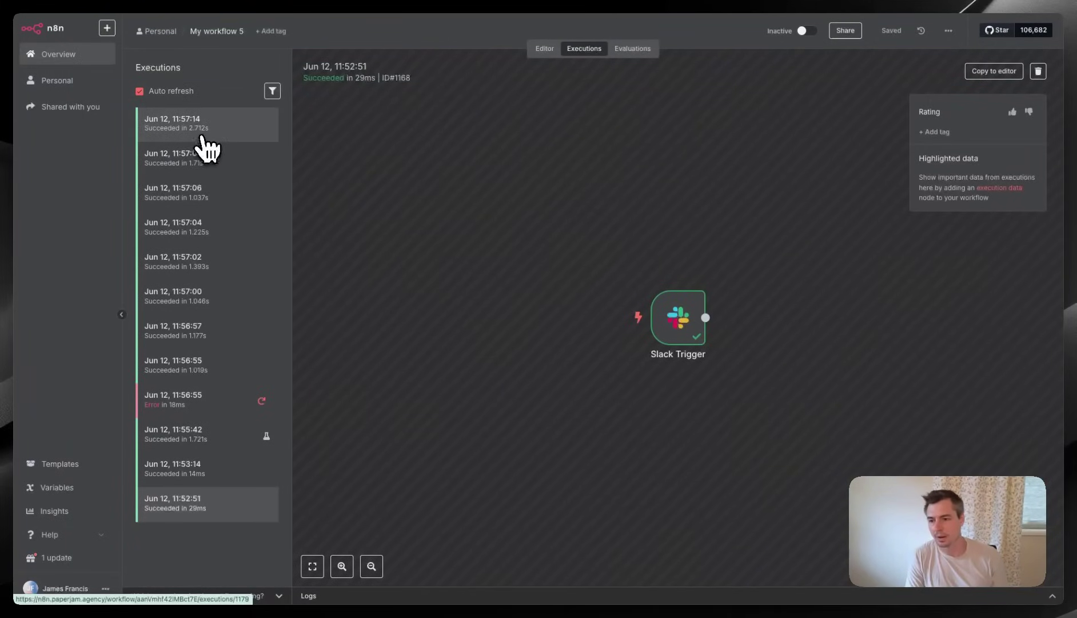
left_click(182, 156)
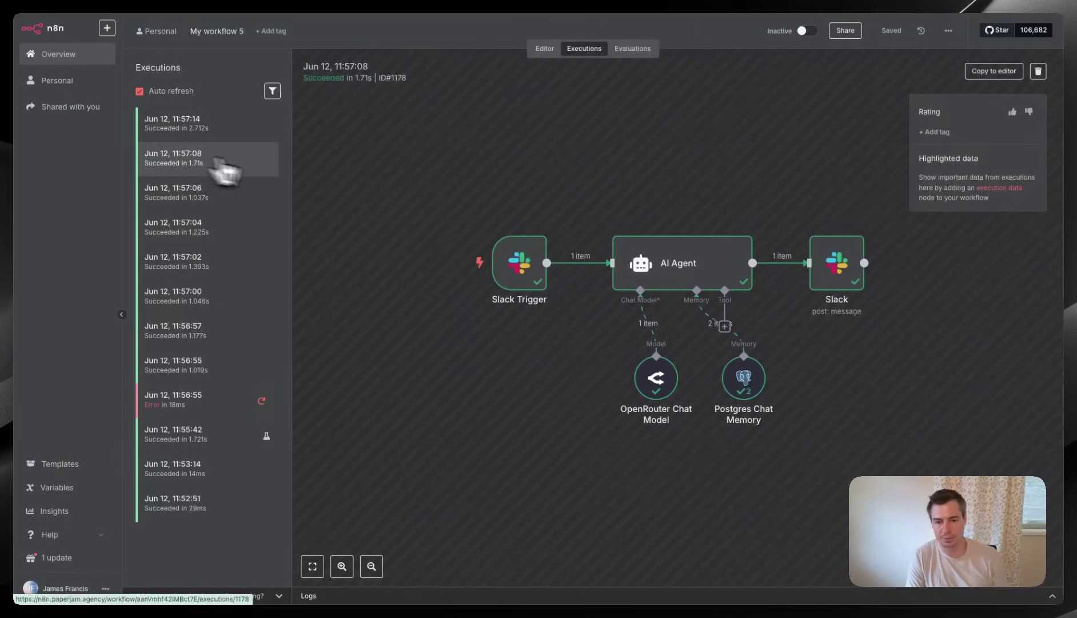
double_click(518, 269)
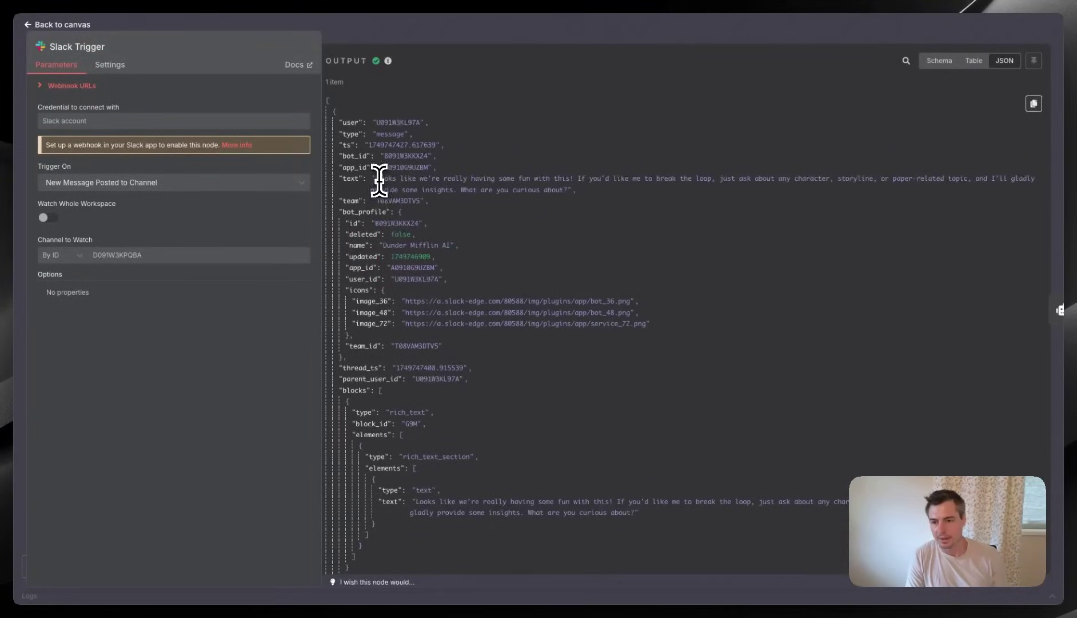
left_click_drag(375, 179, 568, 197)
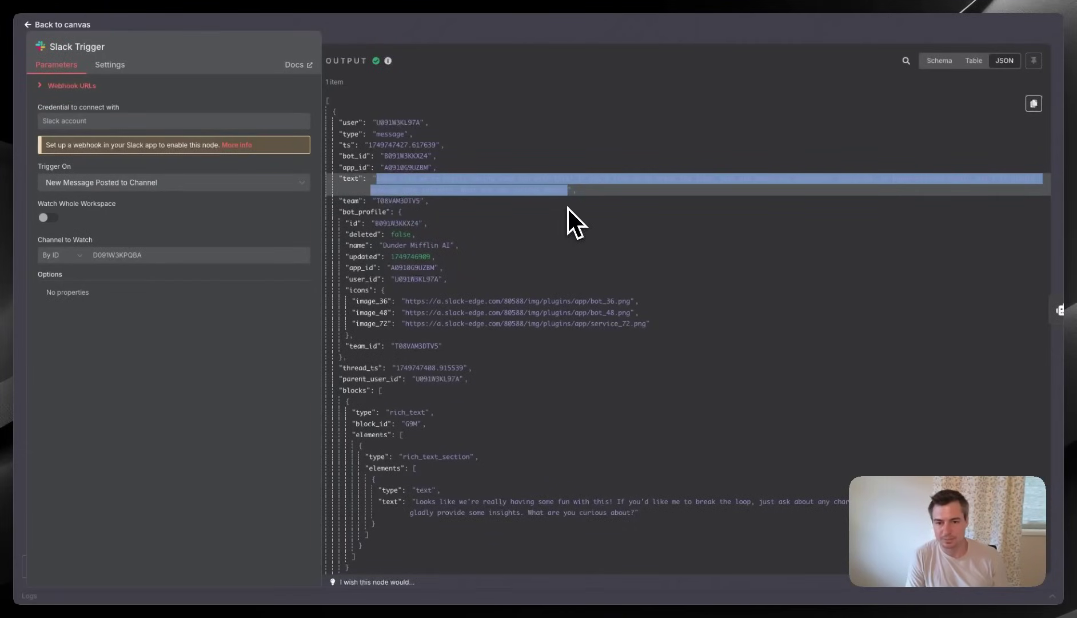
left_click(568, 207)
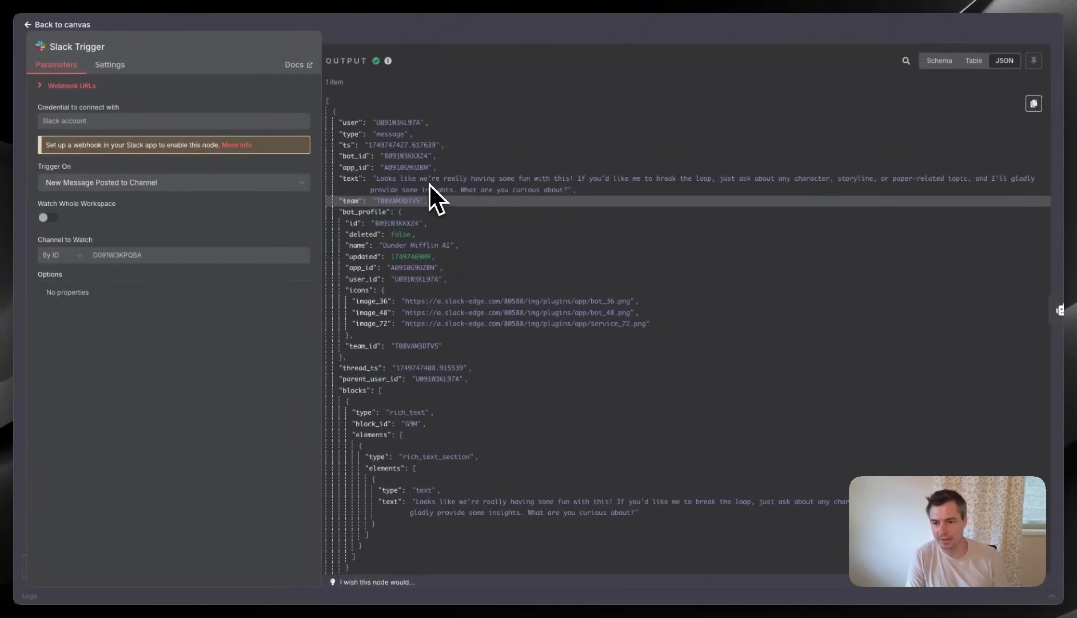
key("super+Tab")
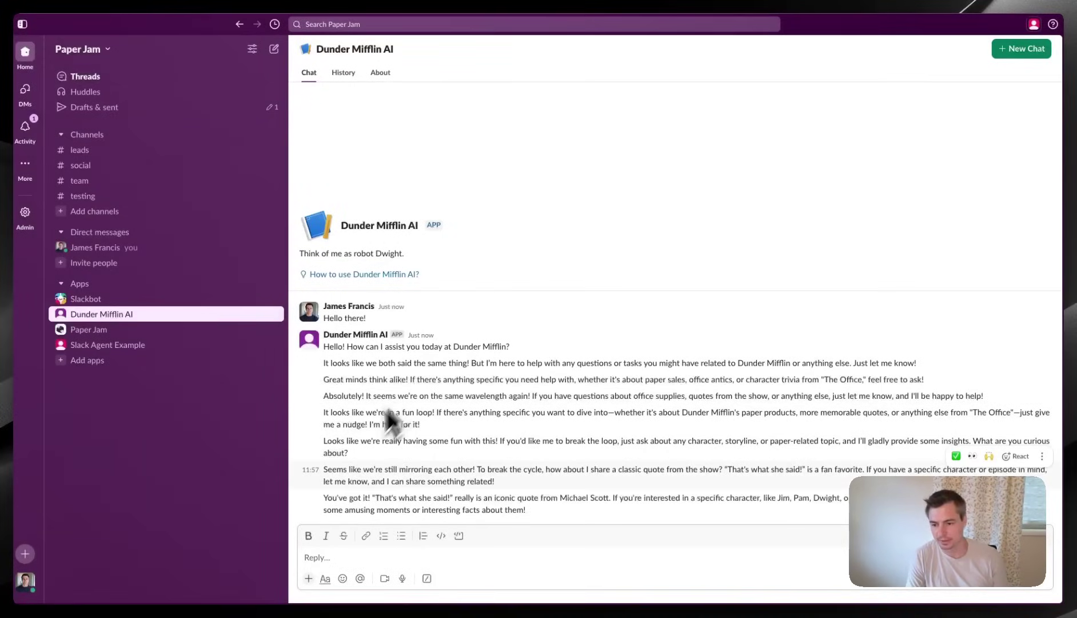
left_click_drag(324, 446, 497, 447)
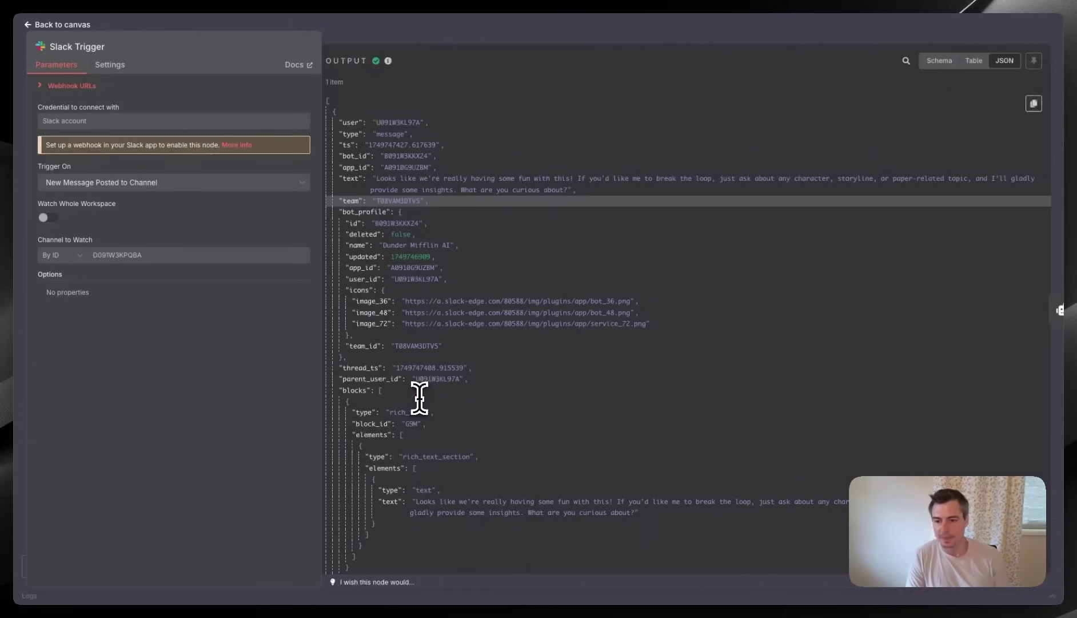
key("super+Tab")
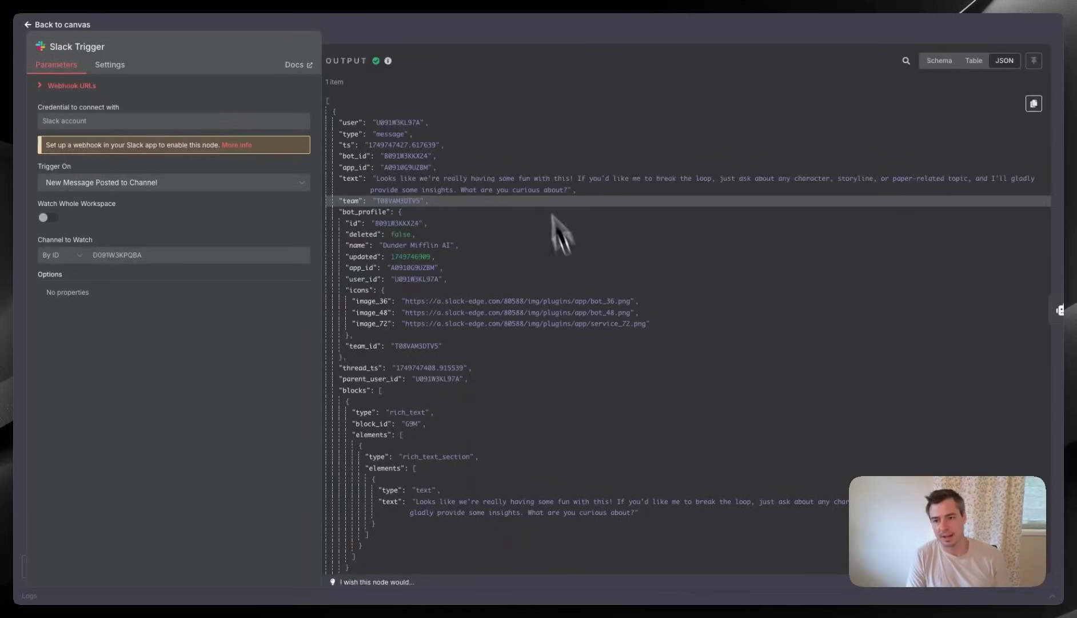
- Close the trigger details and copy the 11:57:08 execution's data into the workflow editor
left_click(462, 35)
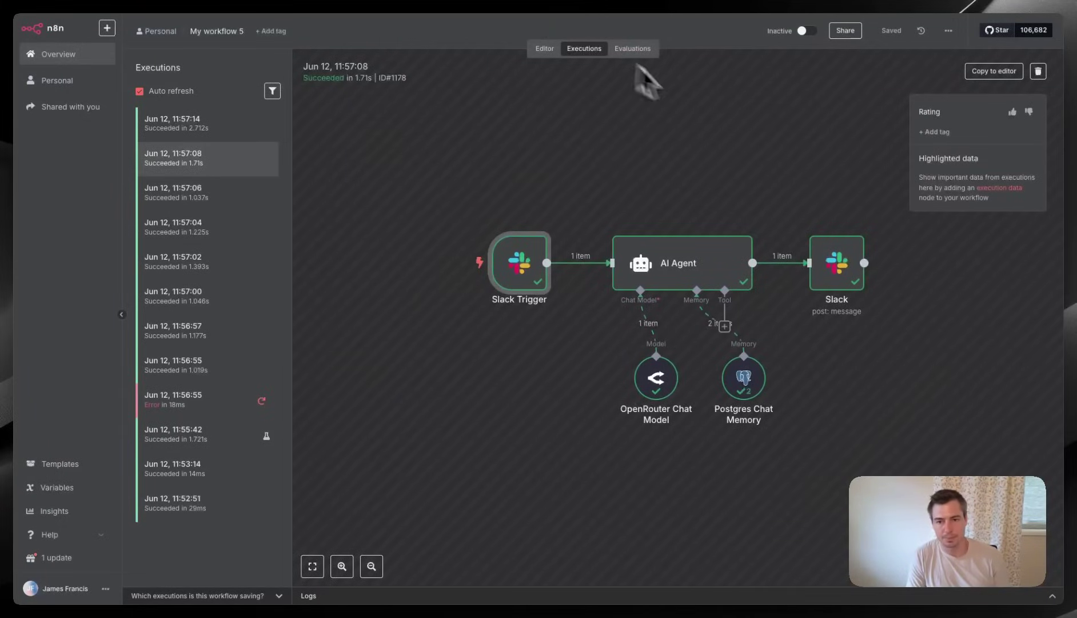
left_click(1002, 73)
left_click(629, 349)
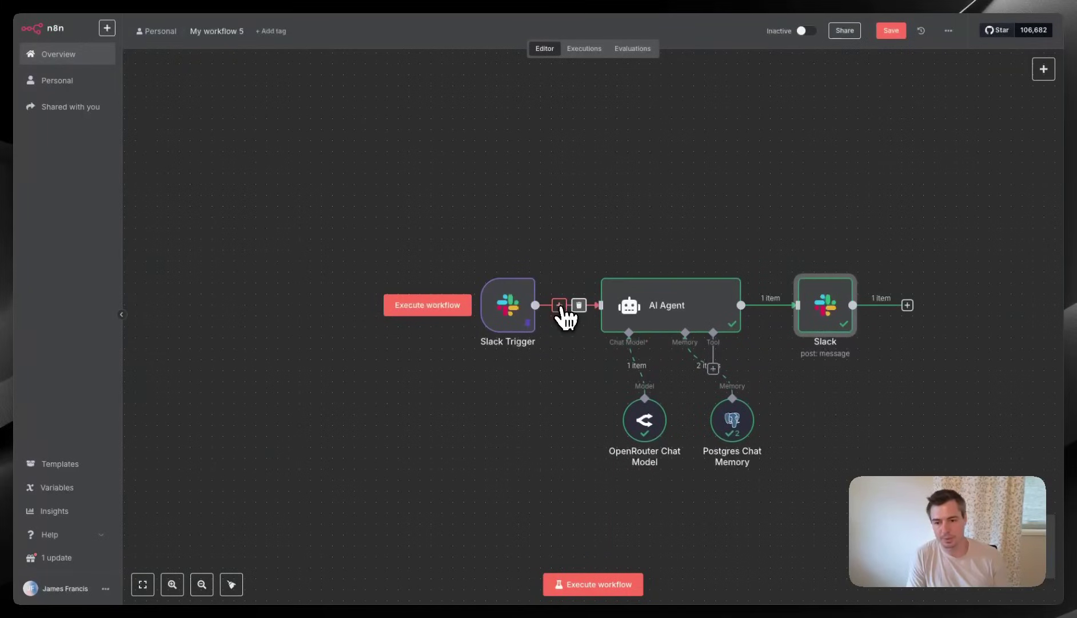
- Insert a Filter node on the connection between the Slack Trigger and the AI Agent
left_click(559, 304)
type("fil")
left_click(903, 138)
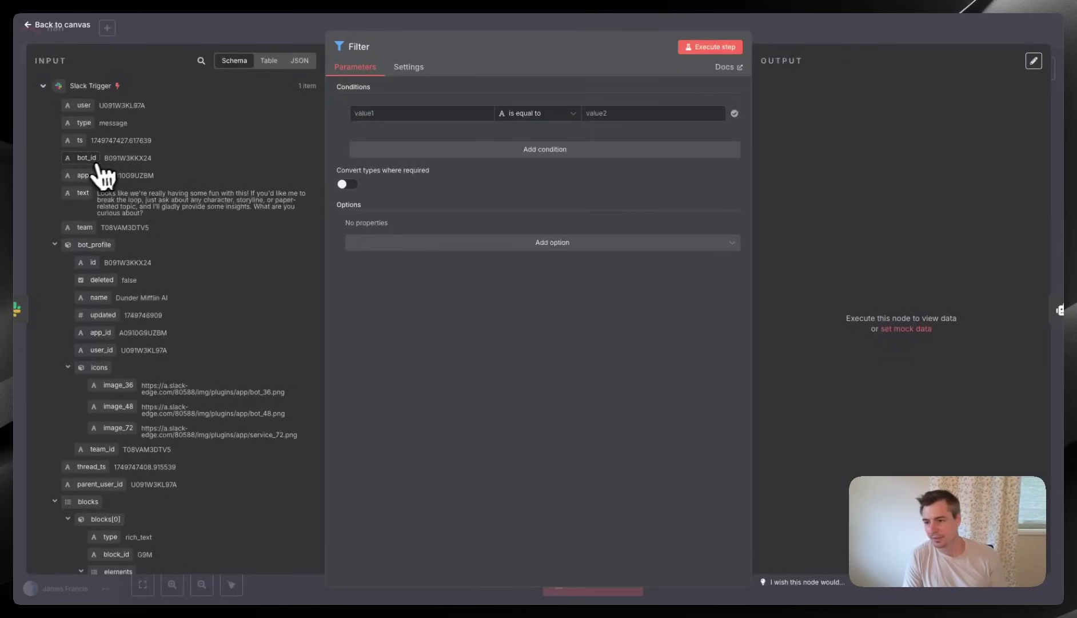
- Set the filter's first condition to the string check that {{ $json.bot_id }} does not exist
left_click_drag(86, 159, 375, 115)
left_click(546, 114)
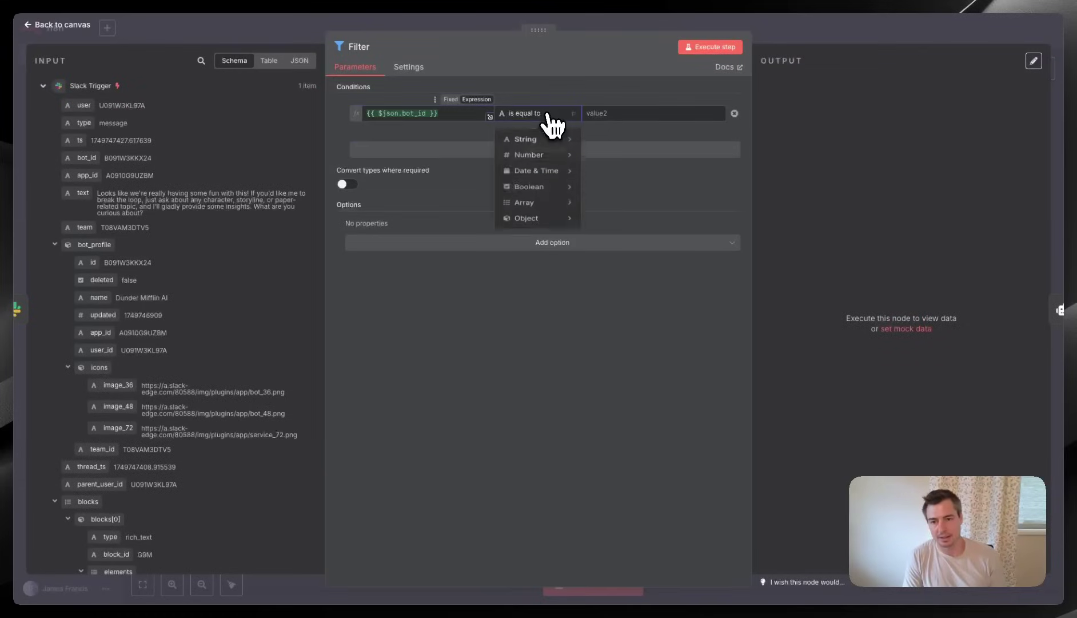
mouse_move(548, 141)
left_click(643, 166)
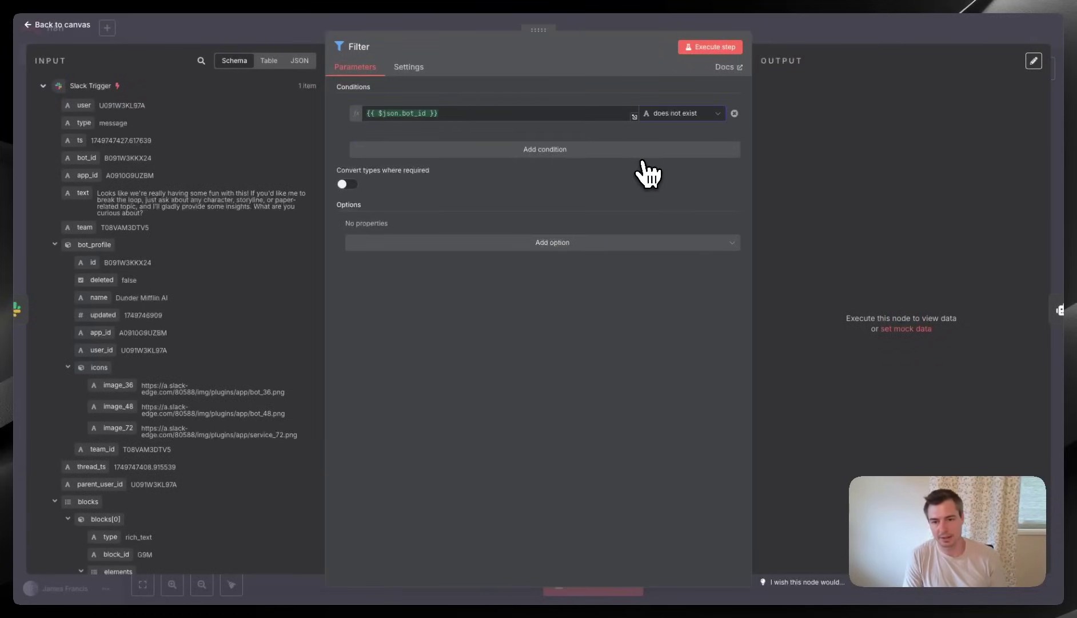
- Add a second AND condition to the filter requiring that the string {{ $json.text }} exists
left_click(557, 153)
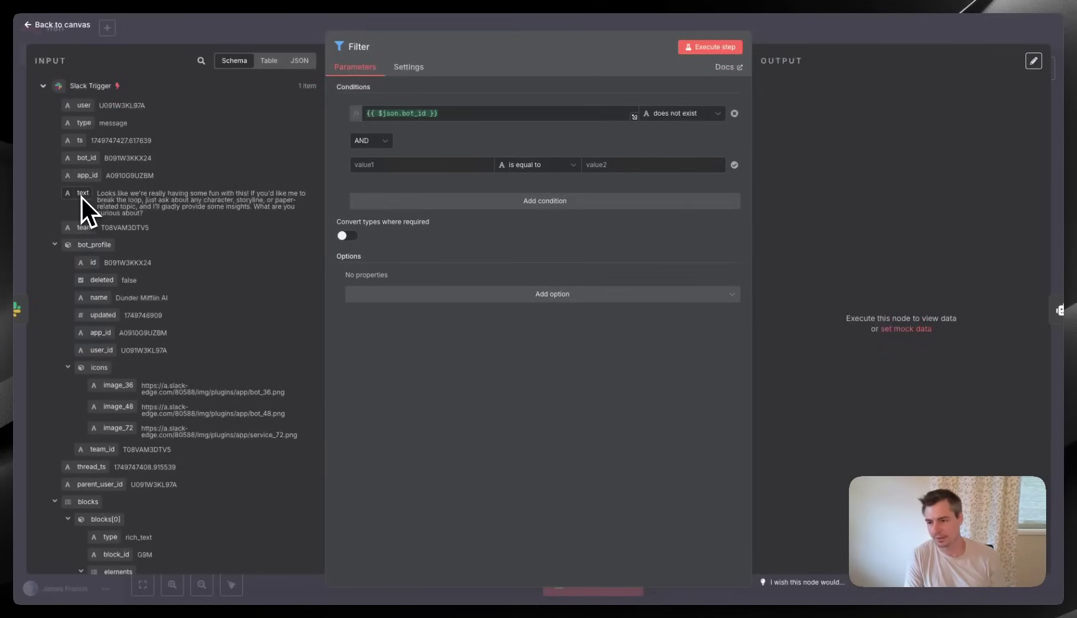
left_click_drag(80, 195, 374, 166)
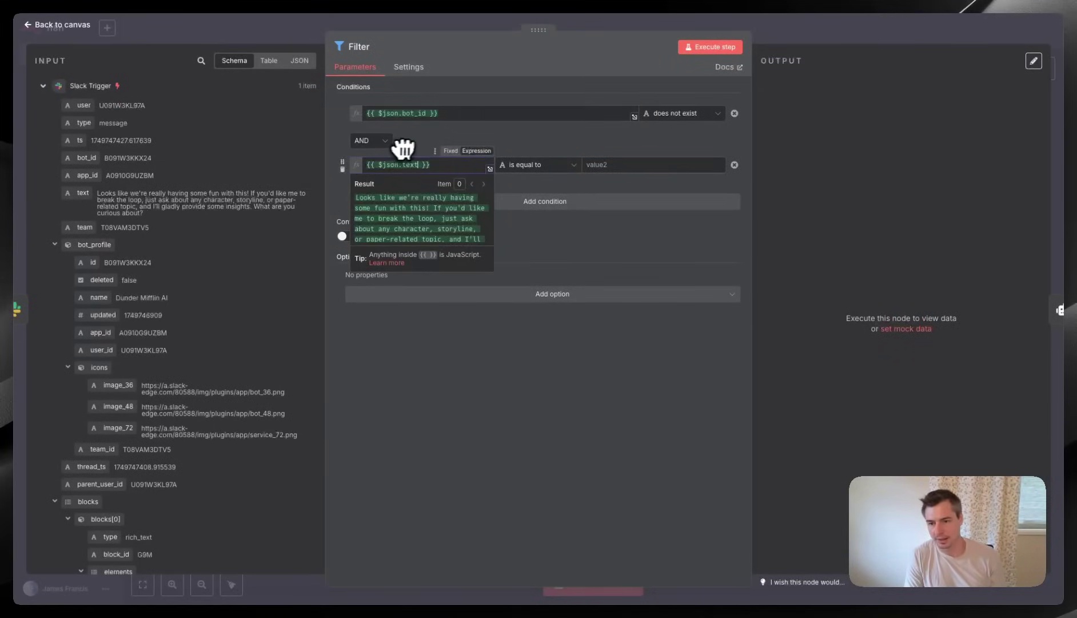
left_click(549, 174)
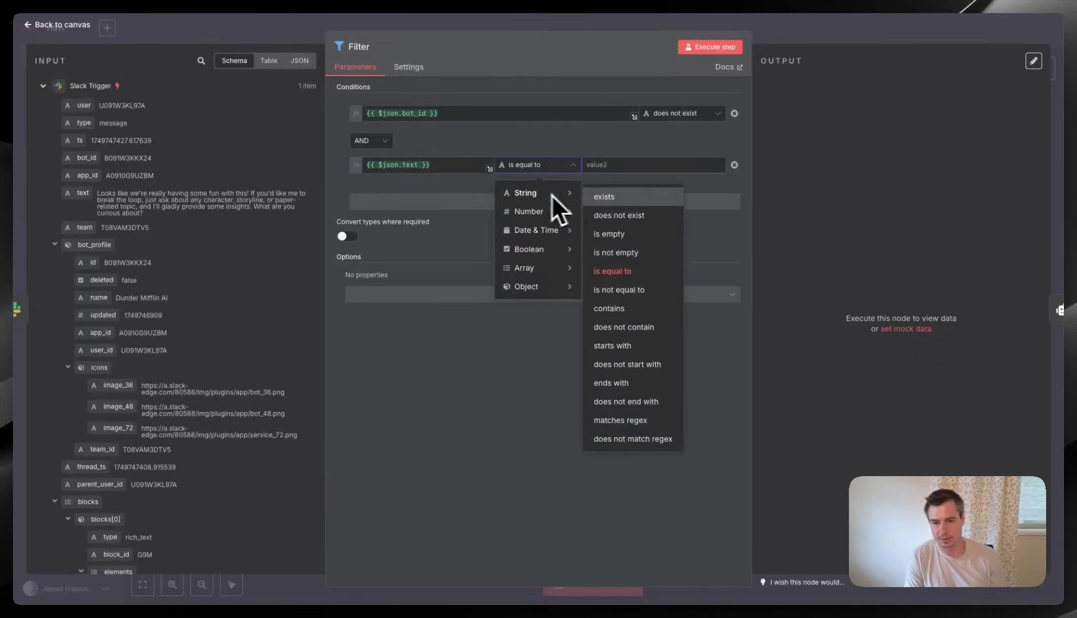
key("Escape")
left_click(558, 171)
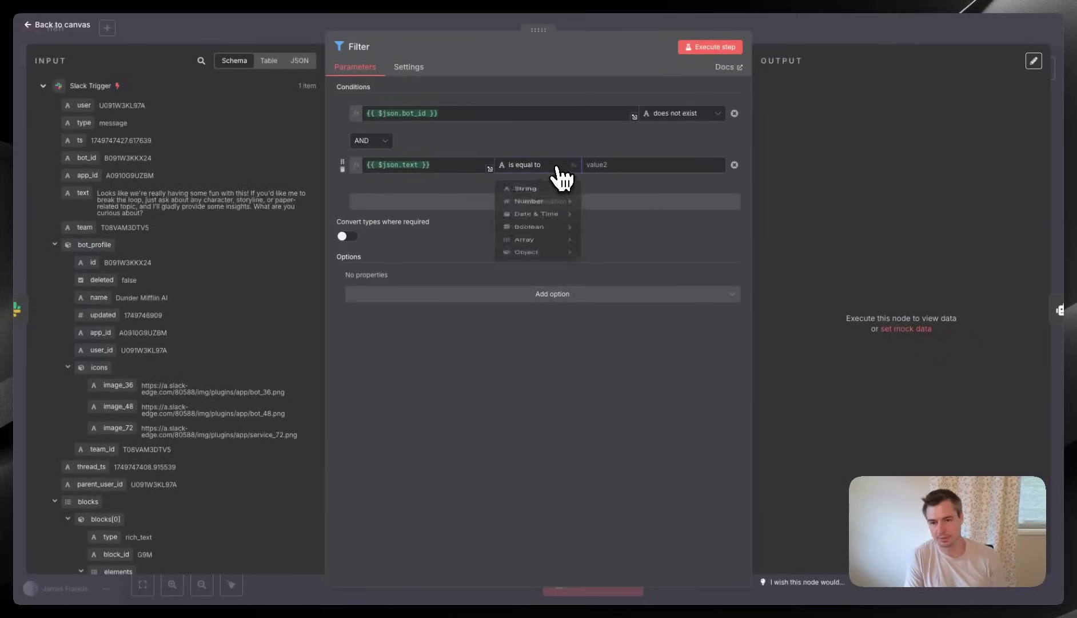
mouse_move(554, 201)
left_click(602, 197)
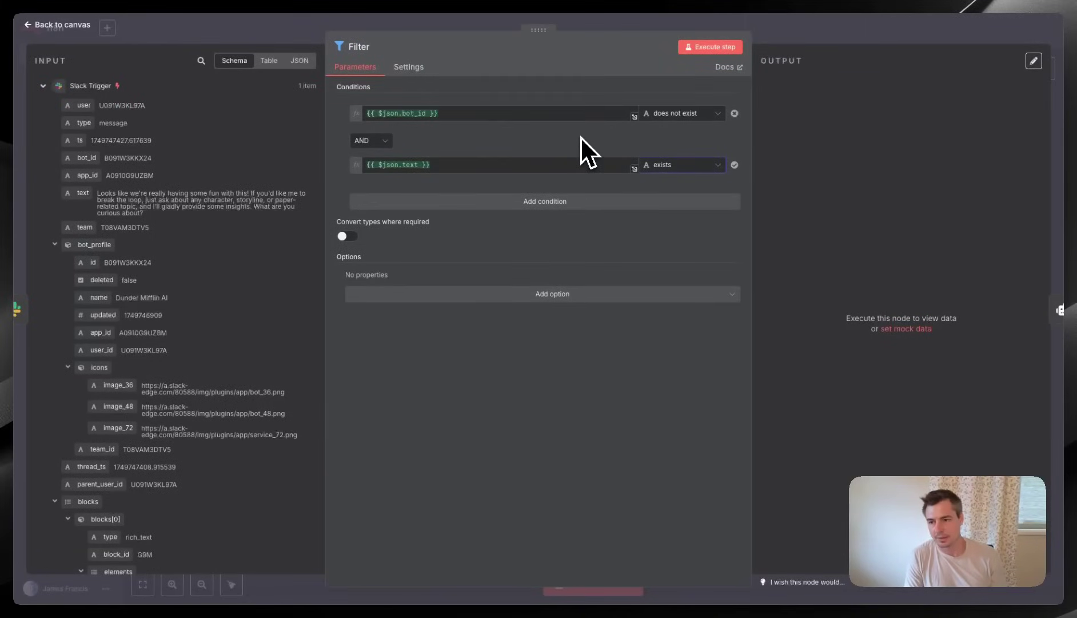
- Execute the Filter node, check its discarded items, return to the canvas and save the workflow
left_click(724, 50)
left_click(829, 82)
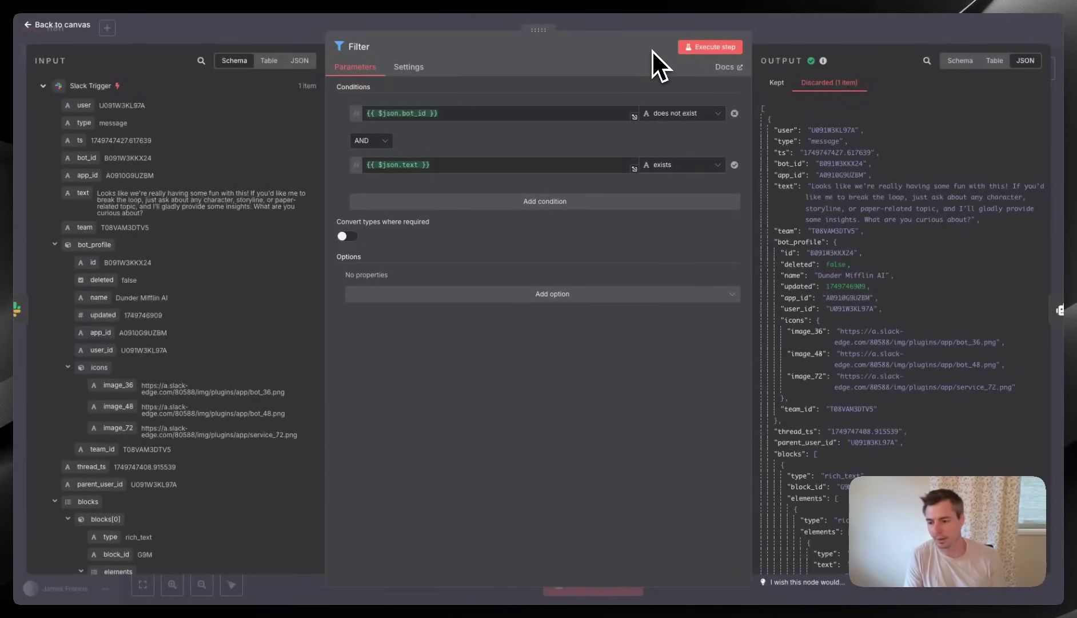
left_click(638, 27)
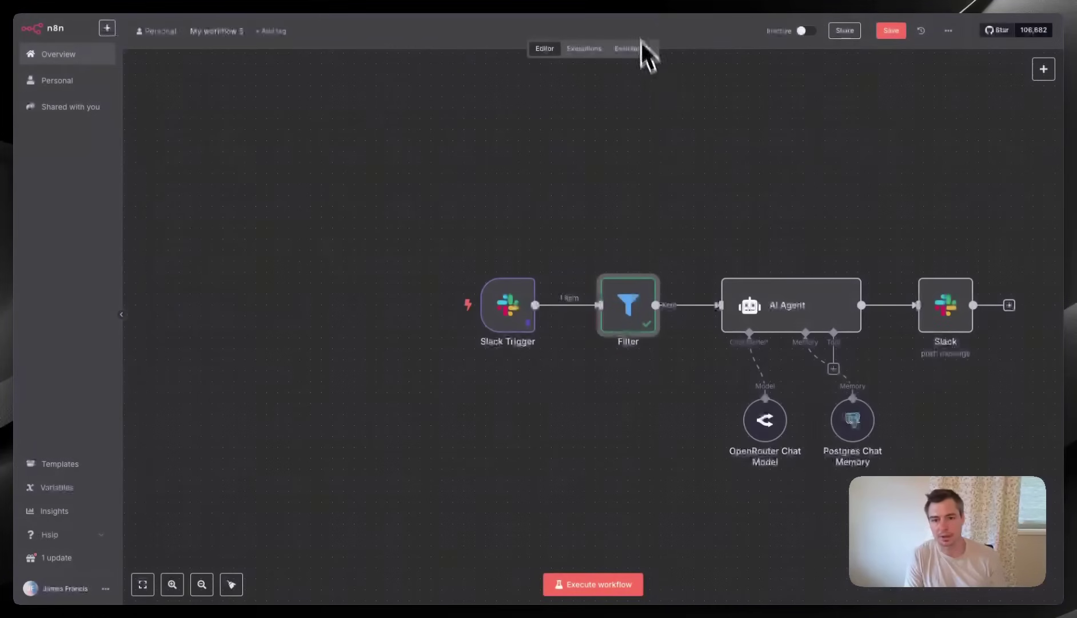
key("ctrl+s")
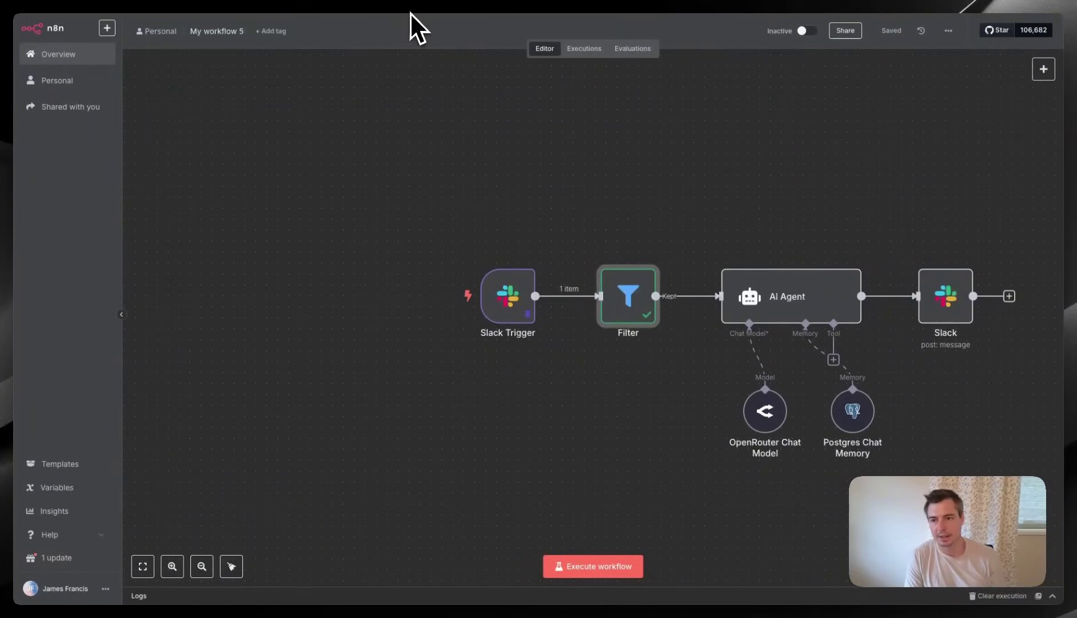
- Switch to Slack and send "are you still there?" in the Dunder Mifflin AI chat
key("super+Tab")
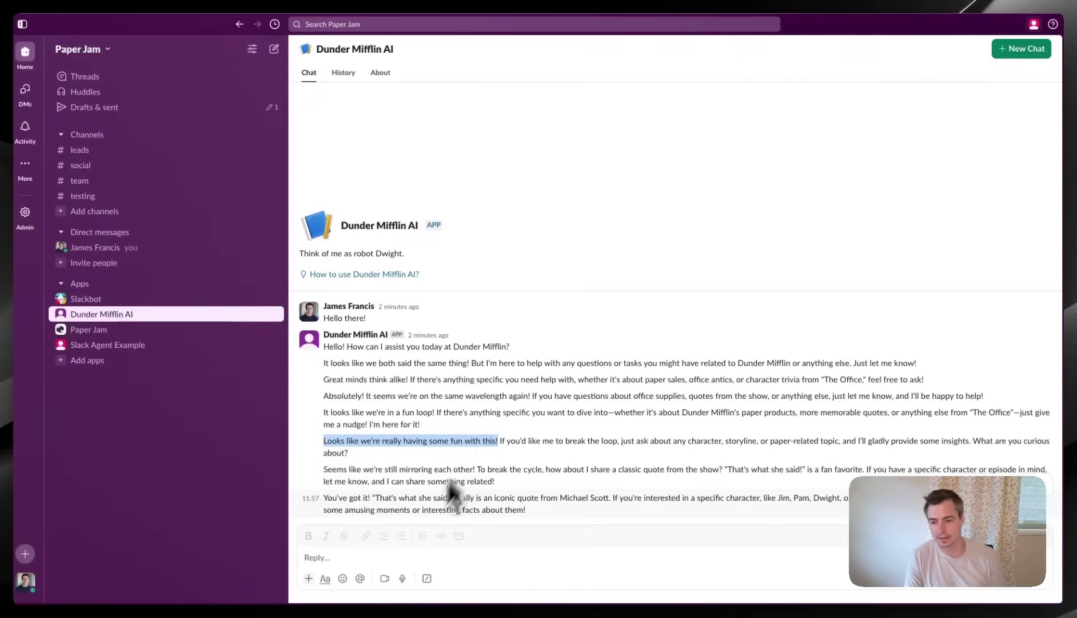
left_click(371, 557)
type("are you st")
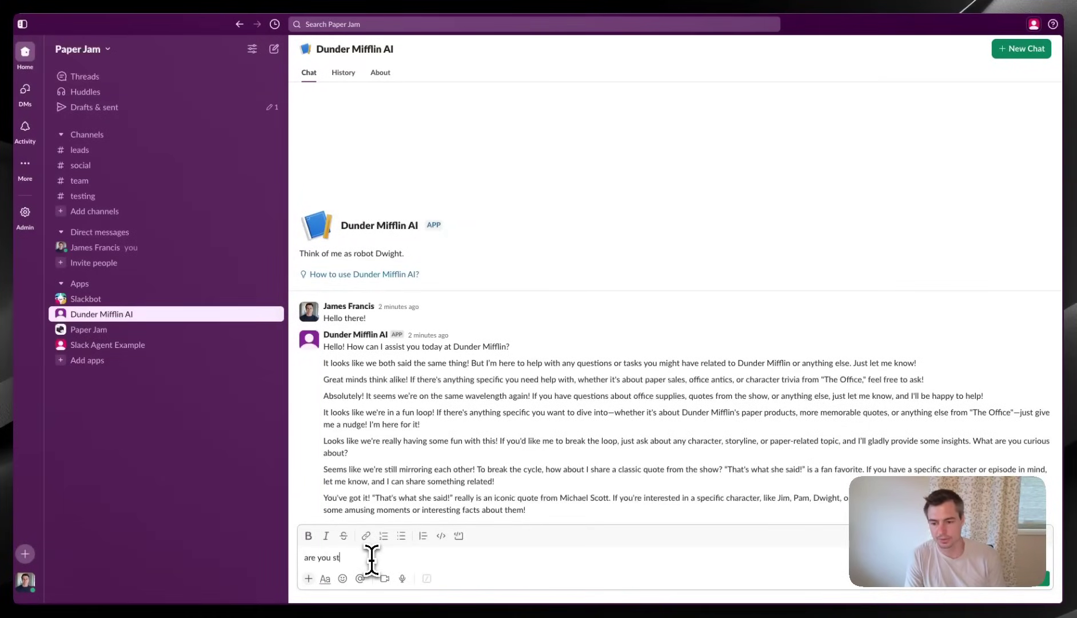
type("ill there?")
key("Return")
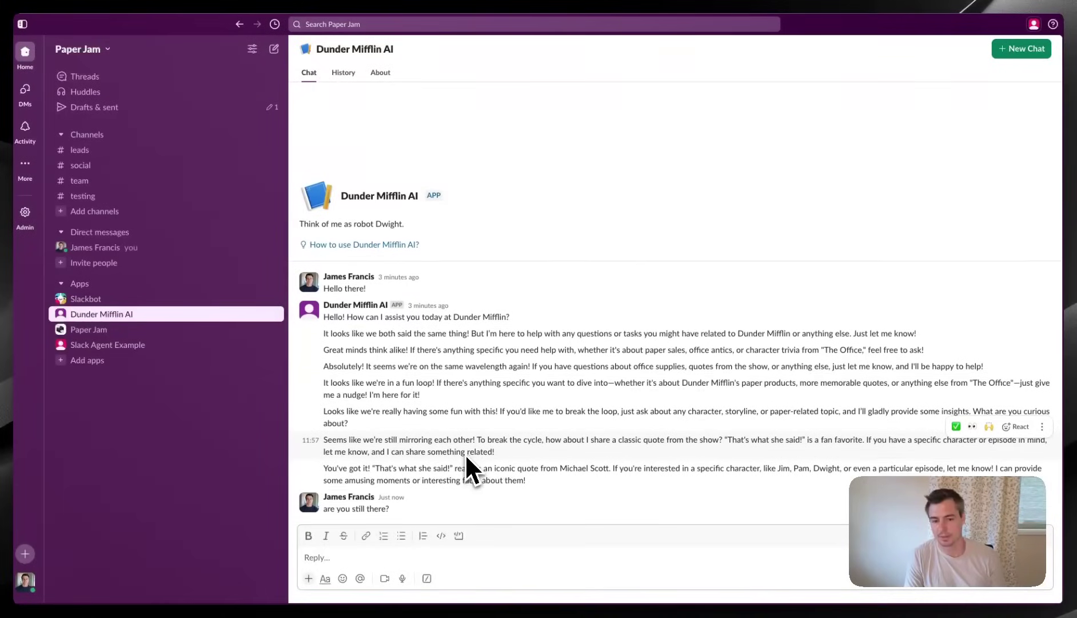
- Switch to n8n and activate the workflow
left_click(541, 517)
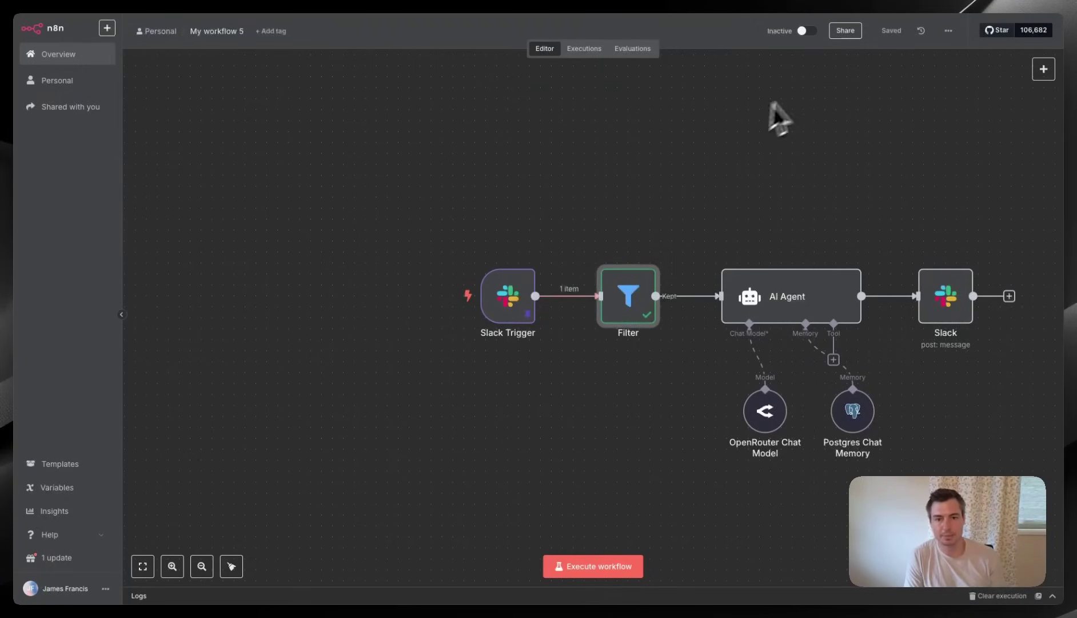
left_click(806, 31)
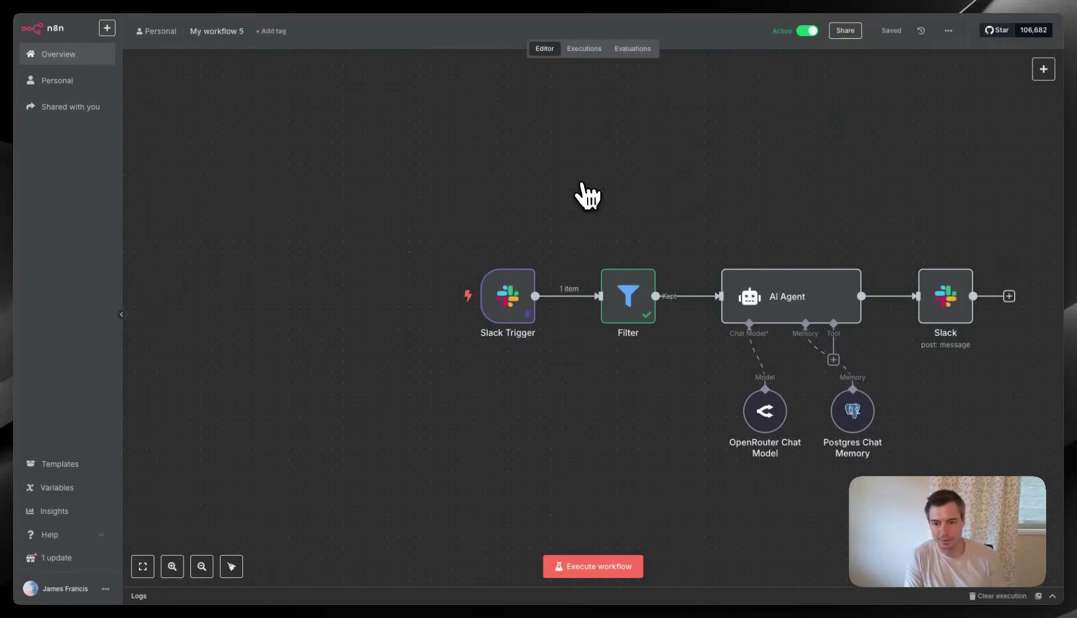
scroll(584, 192, "right", 2)
- Switch to Slack and send "are you still there?" again in the Dunder Mifflin AI chat
key("super+Tab")
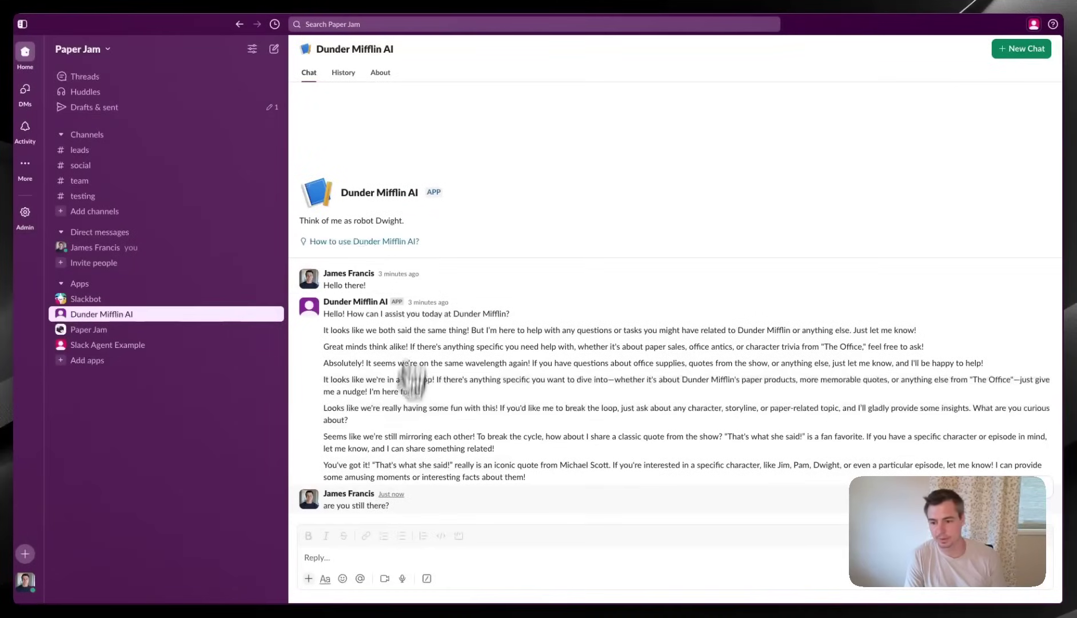
left_click(362, 557)
type("are y")
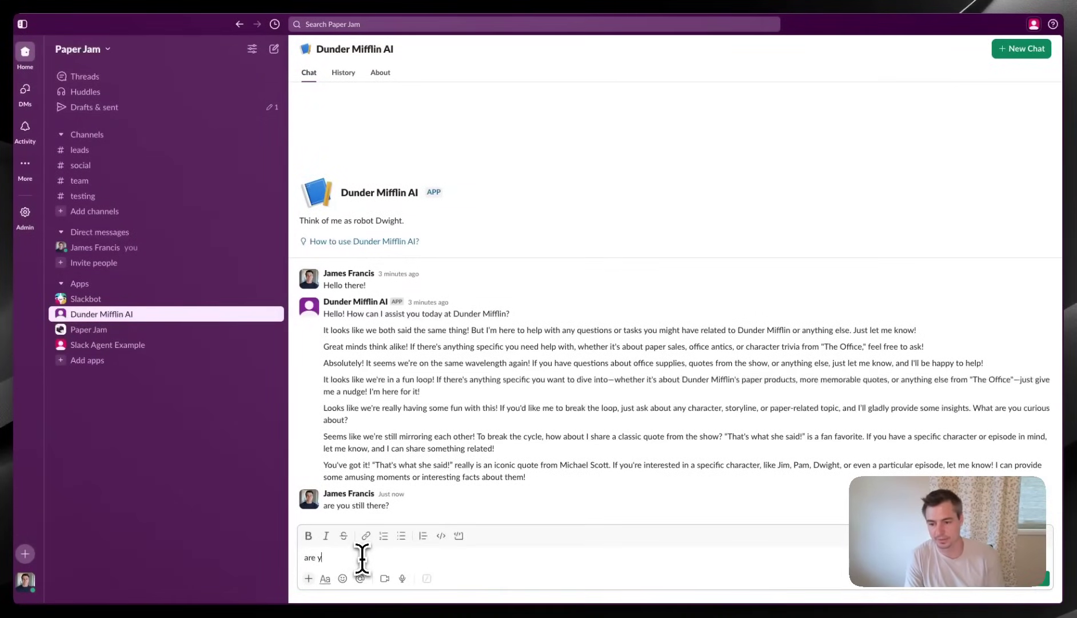
type("ou still there?")
key("Return")
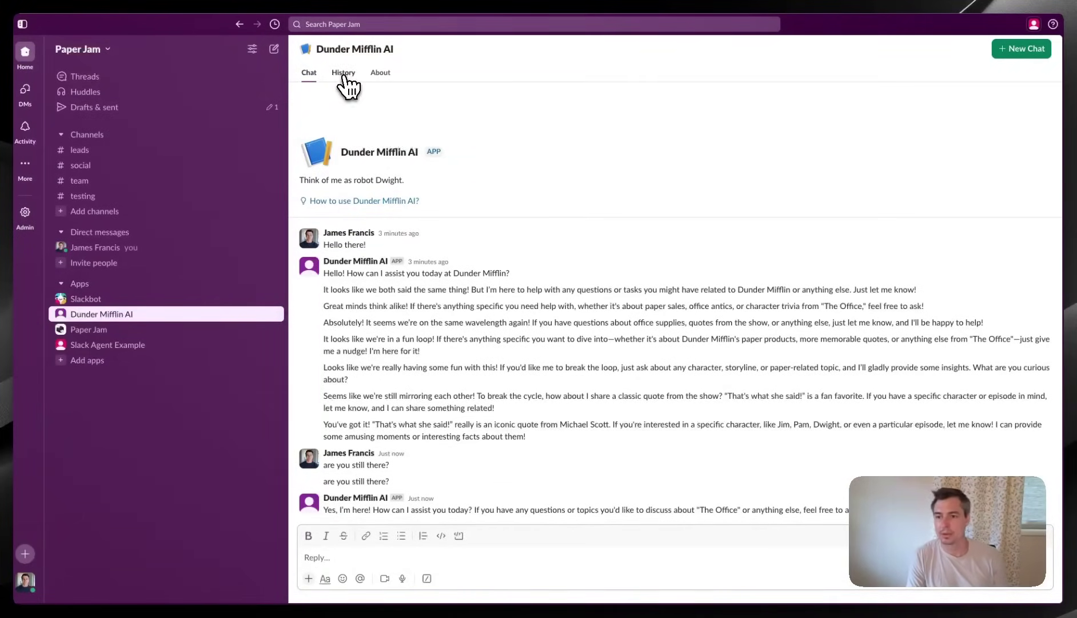
- Check the Dunder Mifflin AI conversation history, then return to the chat and compare the two latest questions with the bot's replies
left_click(345, 80)
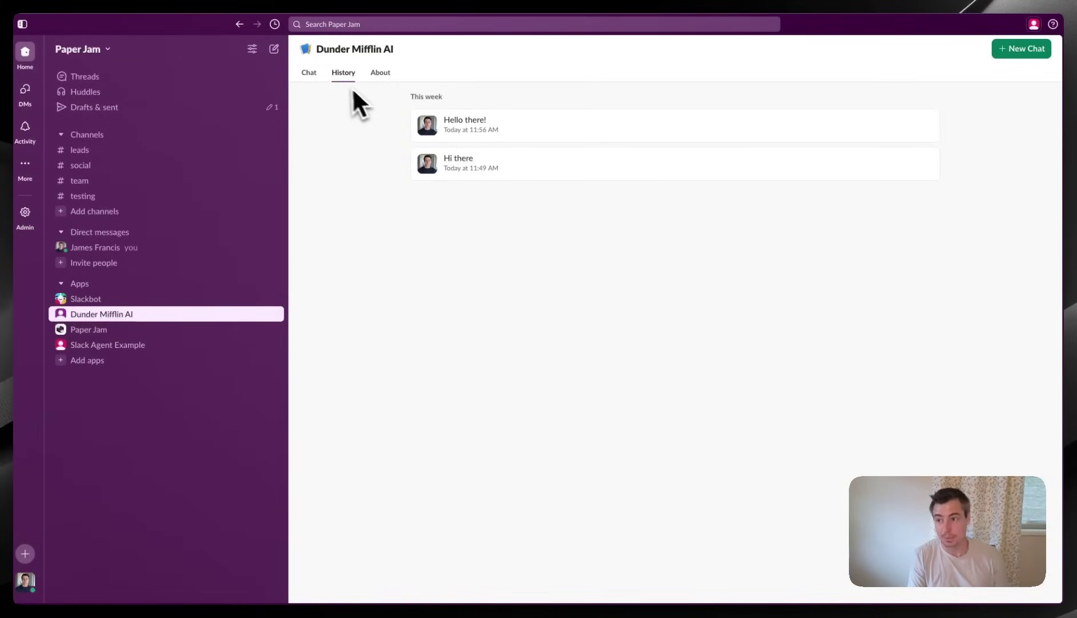
left_click(309, 73)
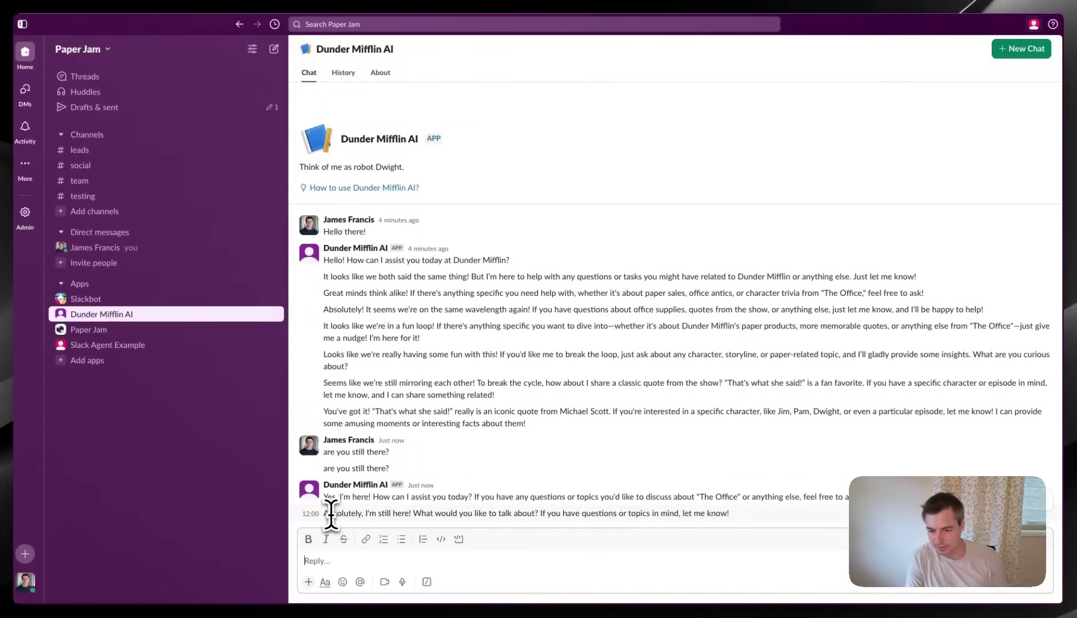
left_click_drag(328, 512, 646, 511)
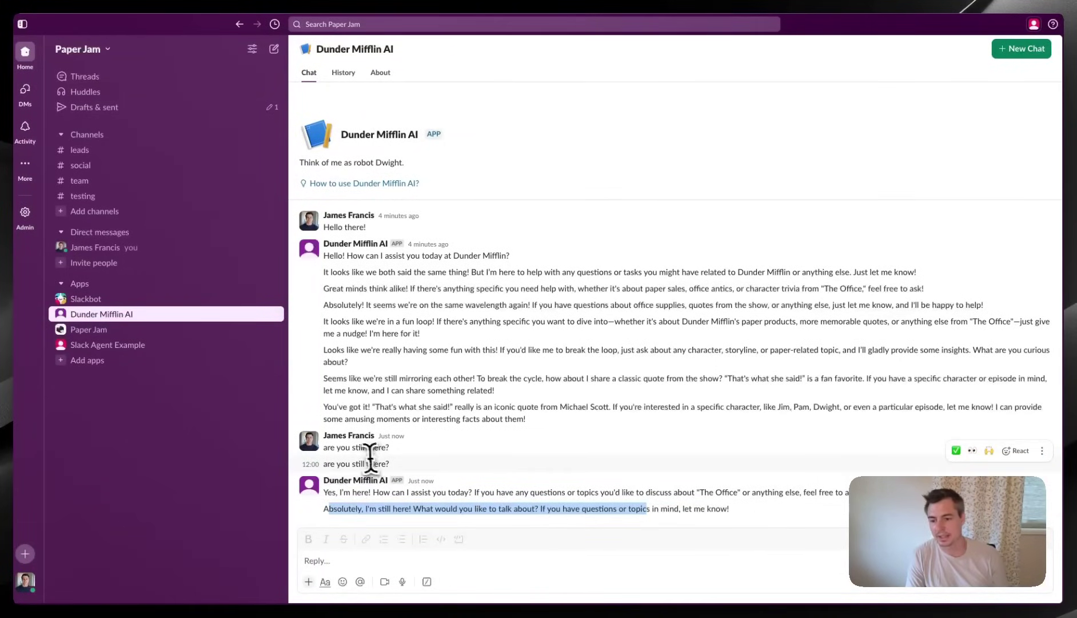
left_click_drag(325, 446, 398, 452)
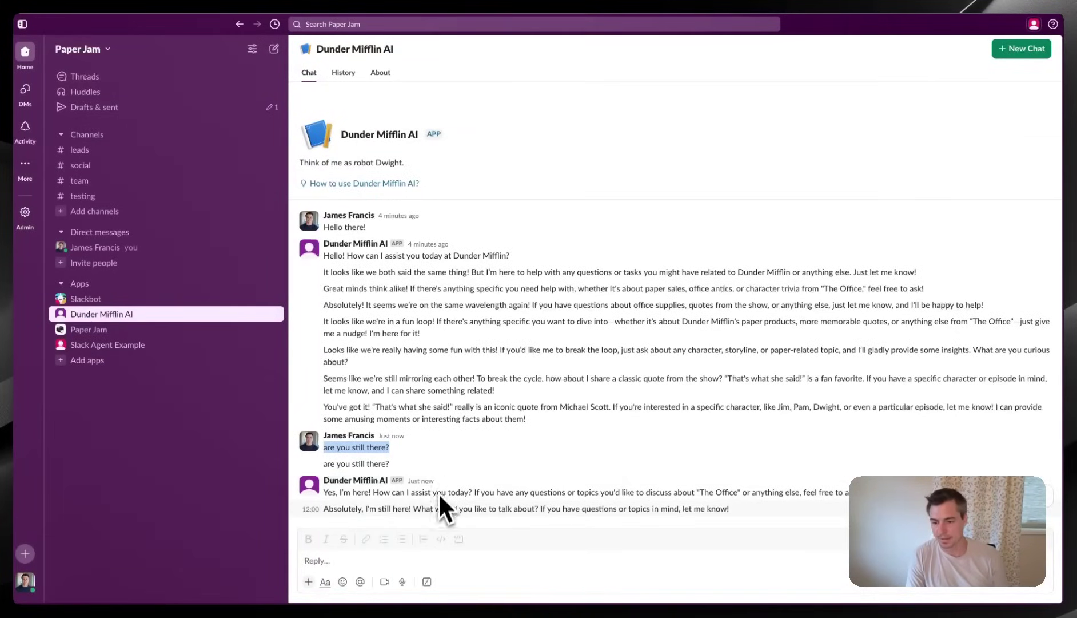
left_click(366, 509)
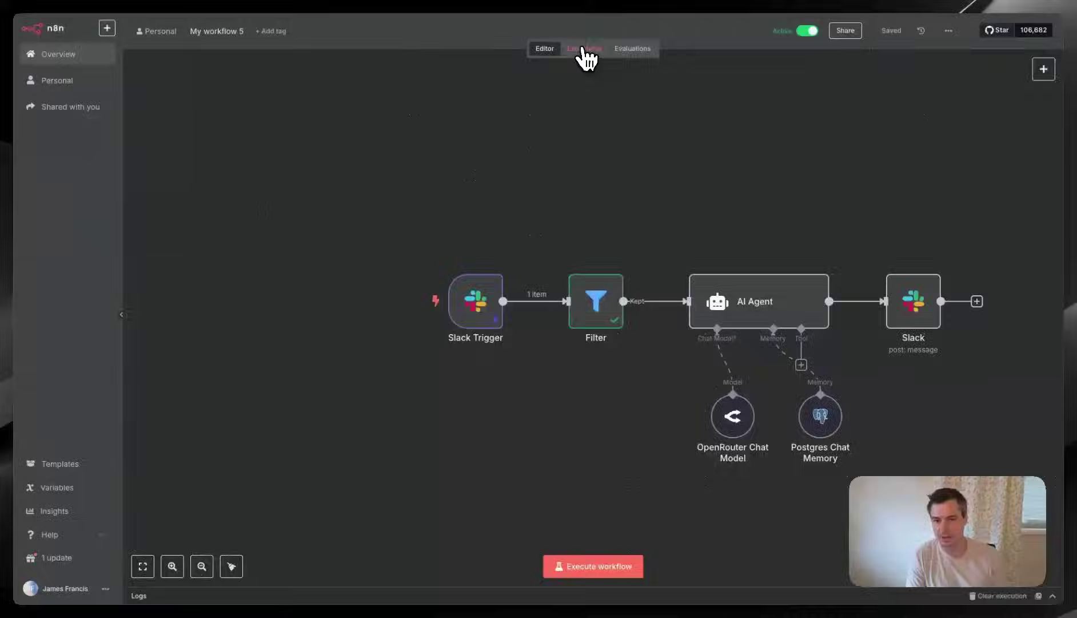
- Switch to n8n and inspect the Slack Trigger output of the 12:00:55 and 12:00:51 executions
left_click(583, 50)
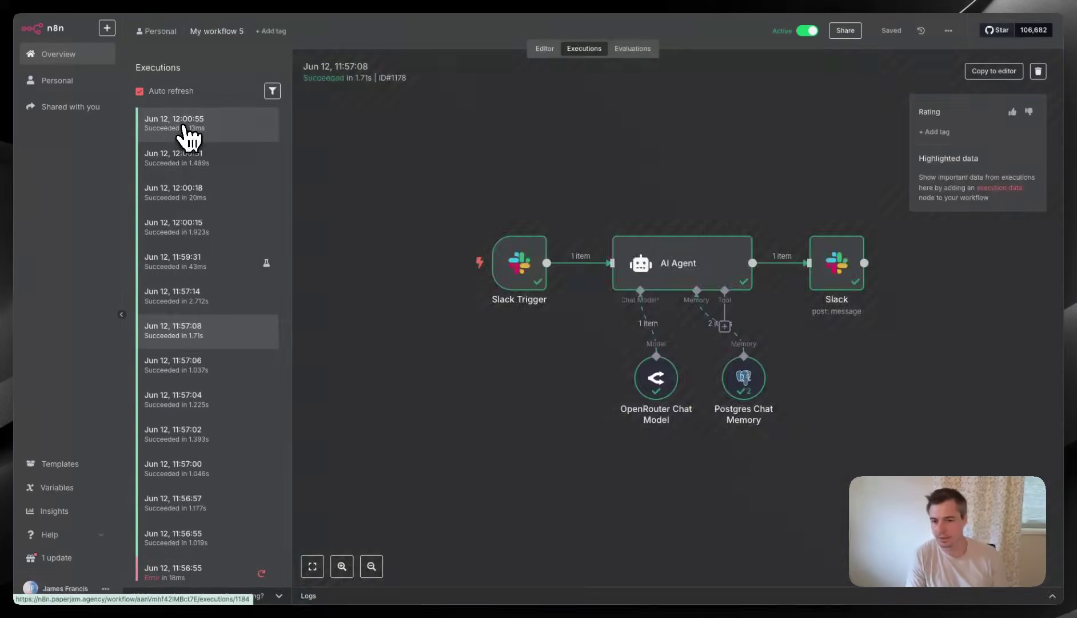
left_click(186, 131)
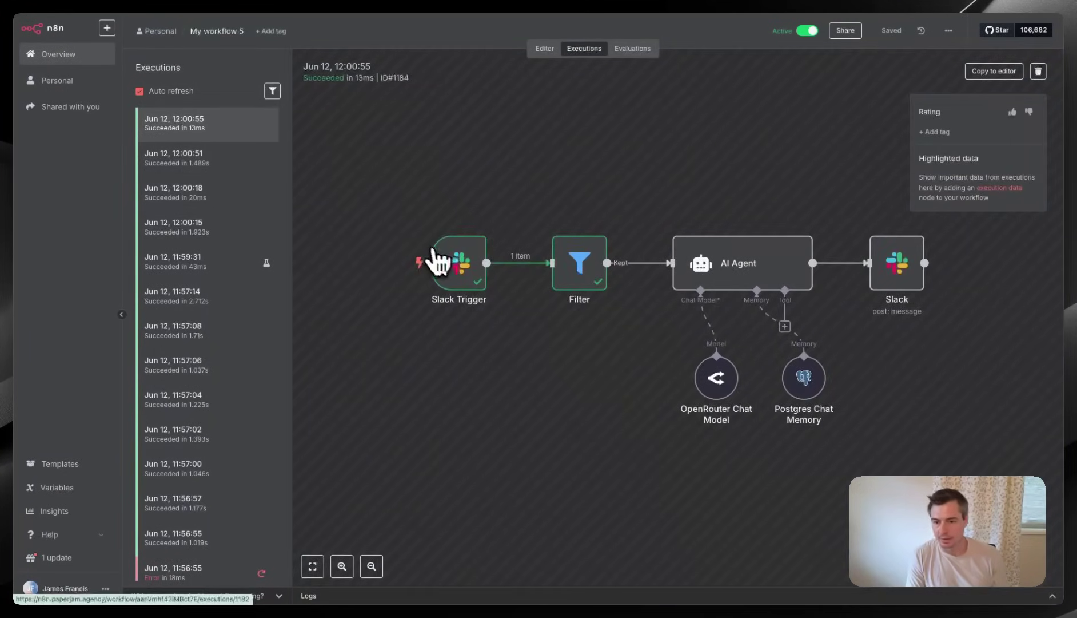
double_click(437, 251)
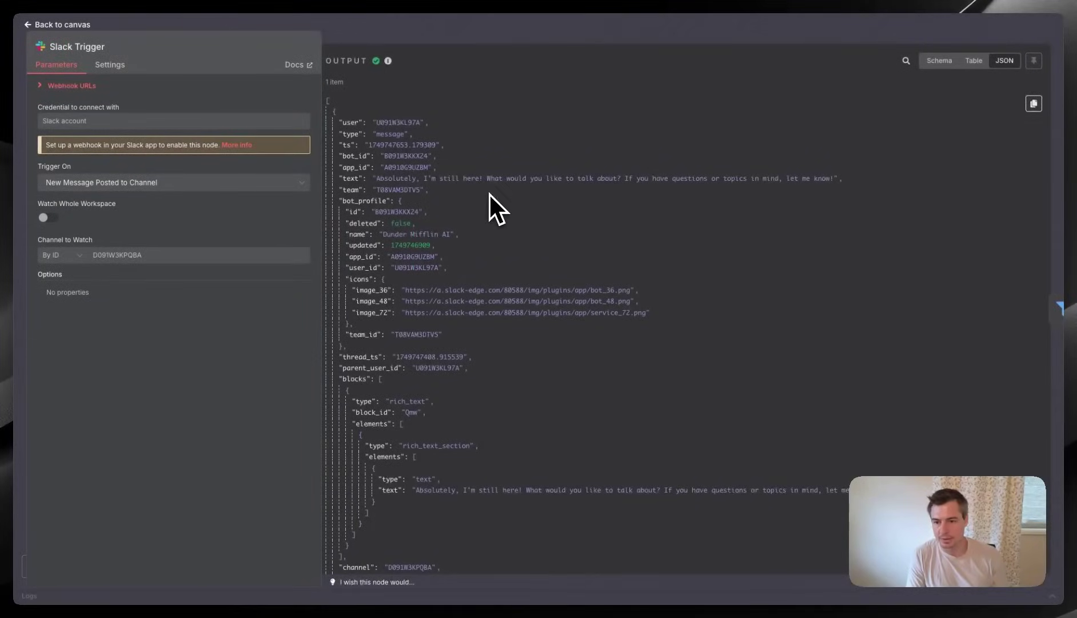
key("Escape")
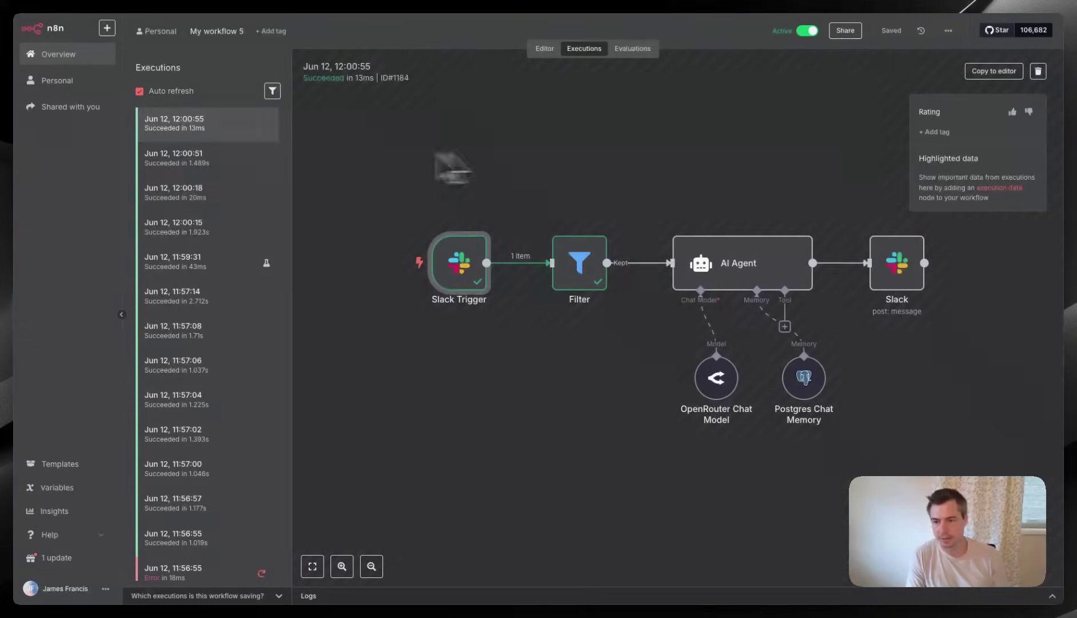
left_click(174, 162)
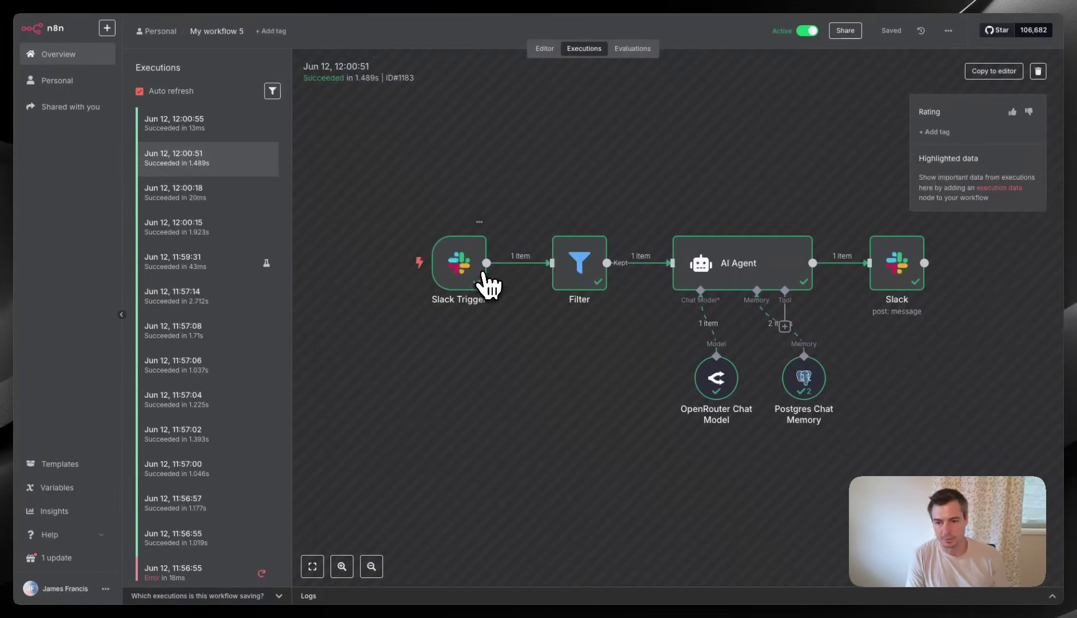
scroll(228, 317, "down", 1)
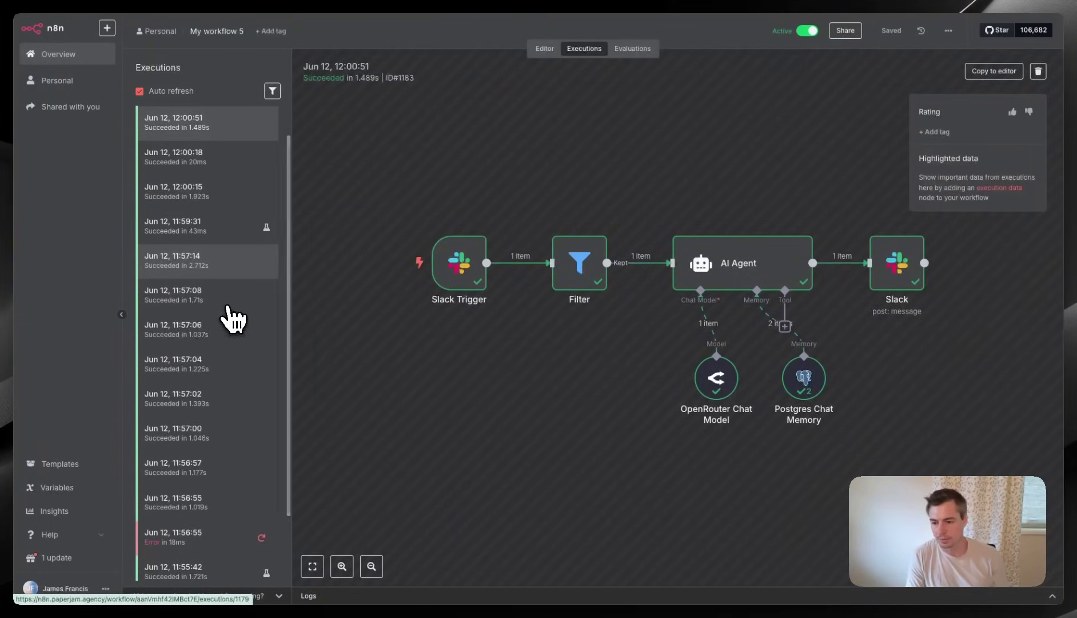
double_click(458, 266)
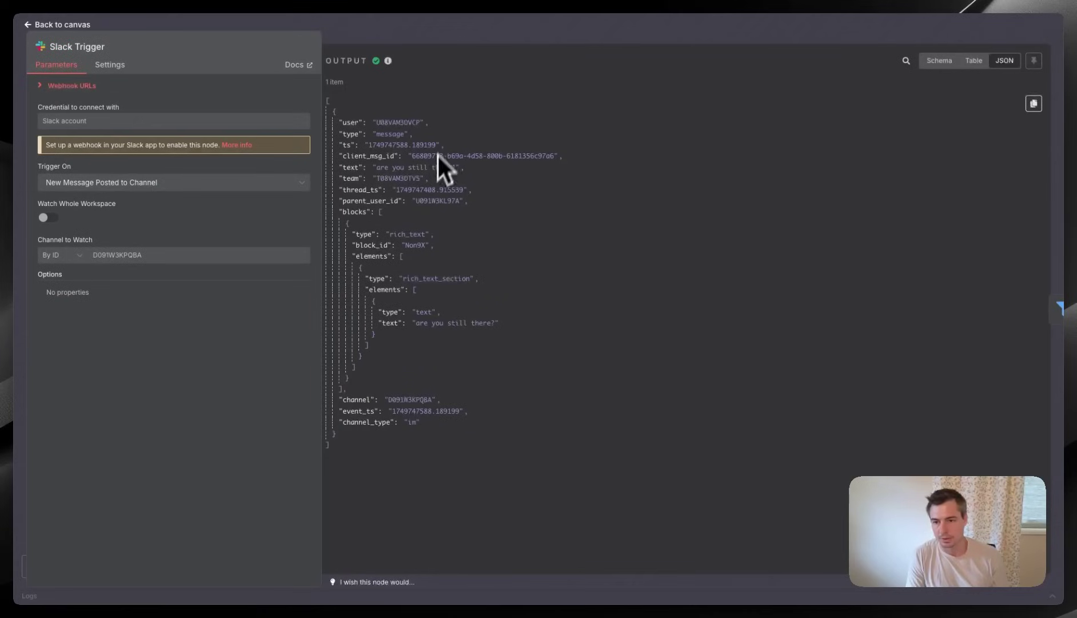
key("Escape")
- Inspect the Slack Trigger output of the 12:00:18 execution and look through the remaining executions
left_click(209, 163)
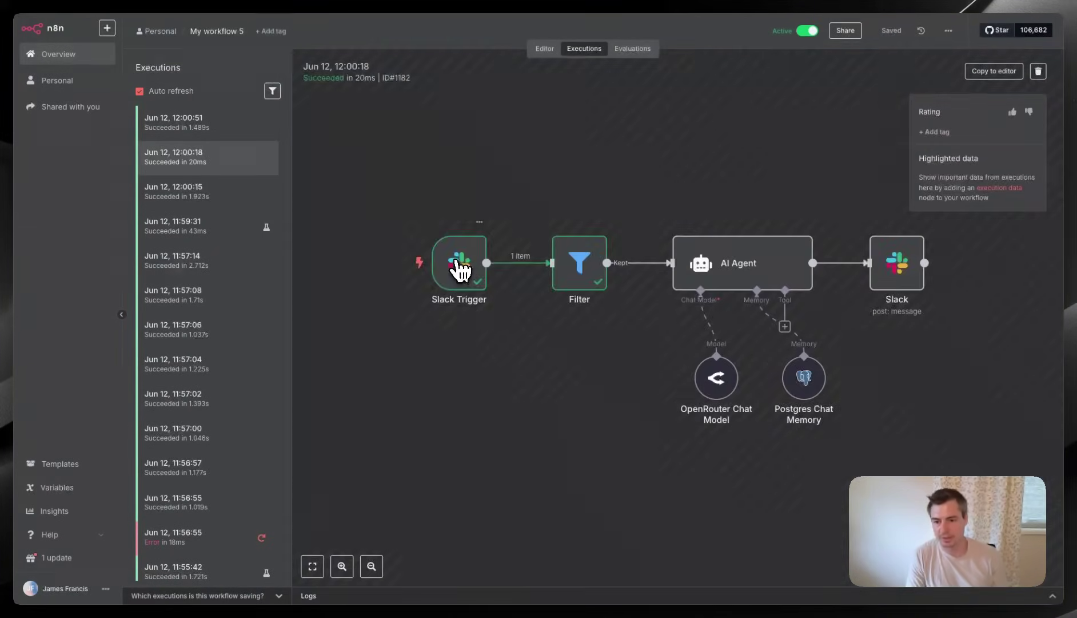
double_click(456, 264)
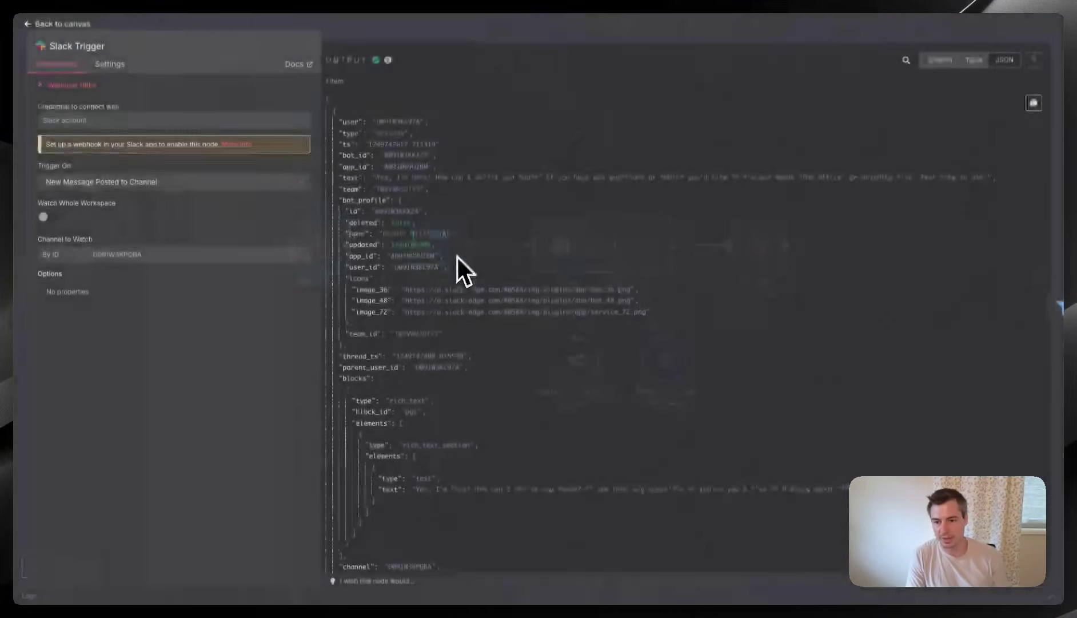
key("Escape")
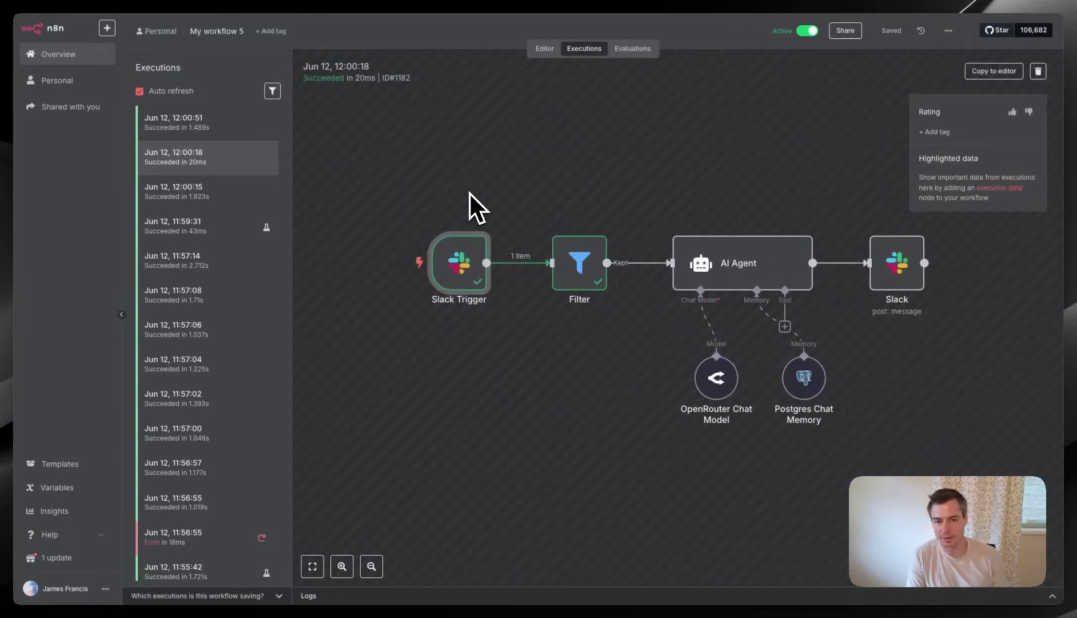
scroll(220, 248, "down", 1)
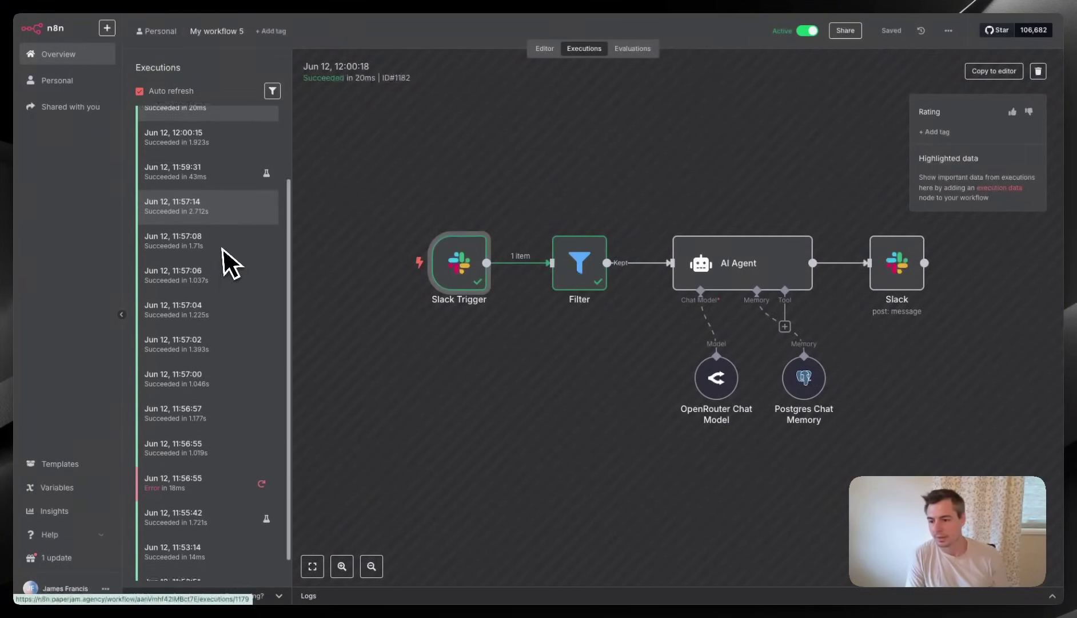
scroll(221, 248, "up", 1)
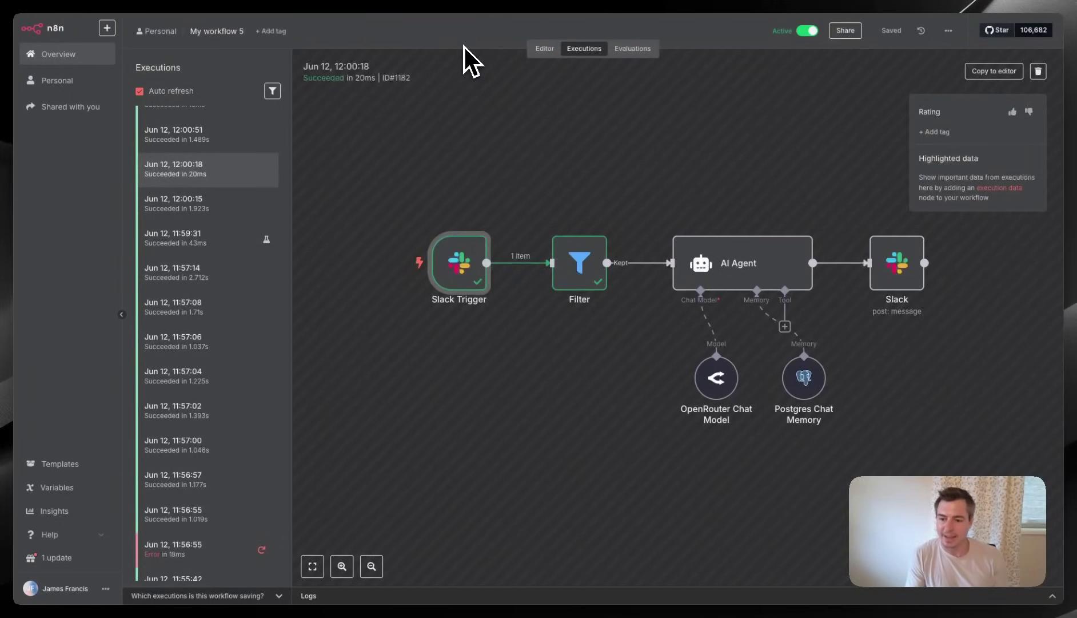
key("super+Tab")
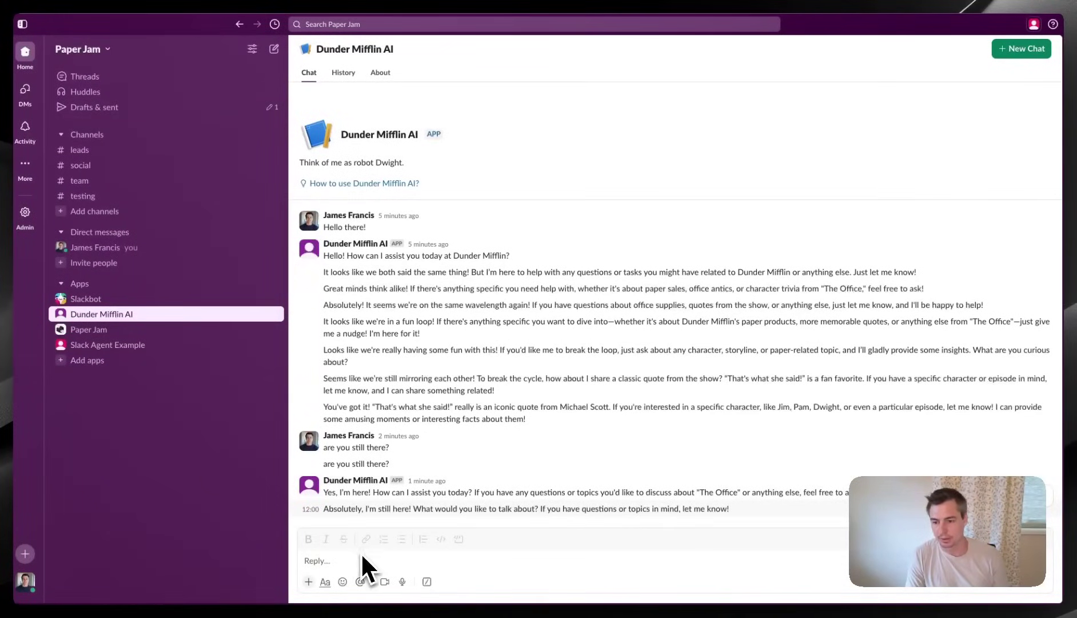
left_click(316, 563)
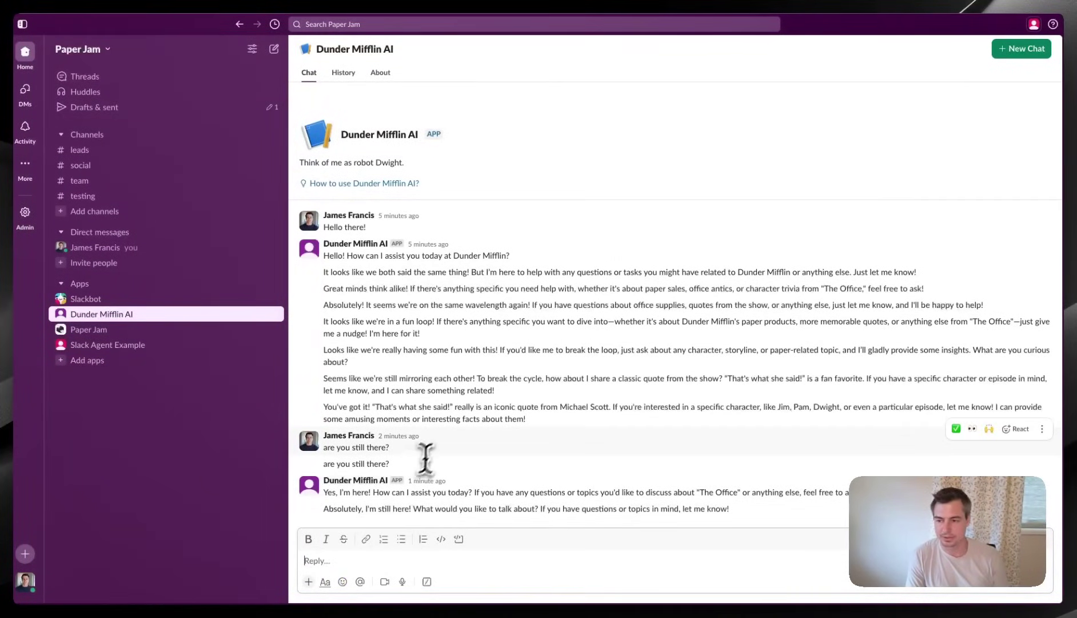
key("super+Tab")
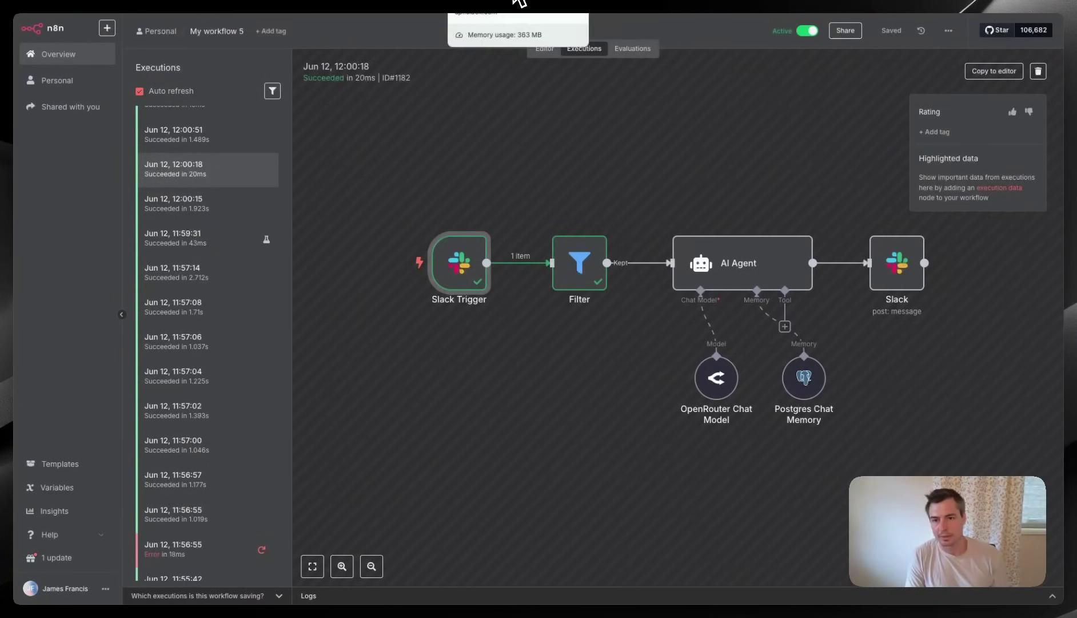
- Switch to the Slack API page on developing AI apps and close its in-page search
left_click(513, 8)
scroll(484, 55, "up", 15)
scroll(389, 114, "down", 1)
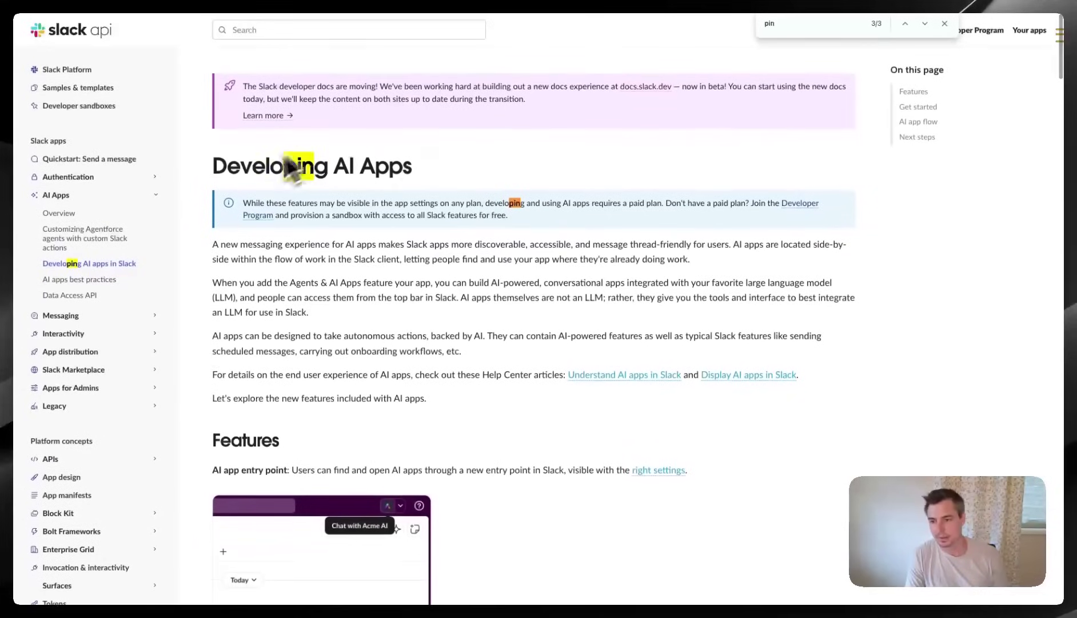
left_click_drag(418, 170, 316, 169)
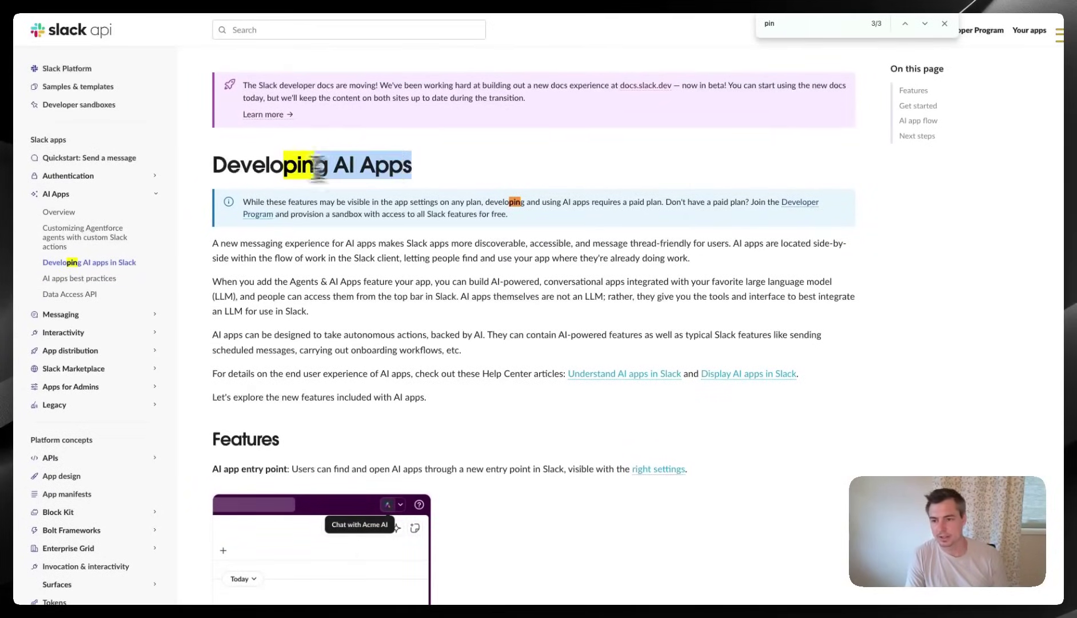
left_click(298, 169)
key("Escape")
left_click(504, 173)
- Examine the AI app flow section of the documentation, especially how to respond to the message.im event
scroll(505, 175, "down", 20)
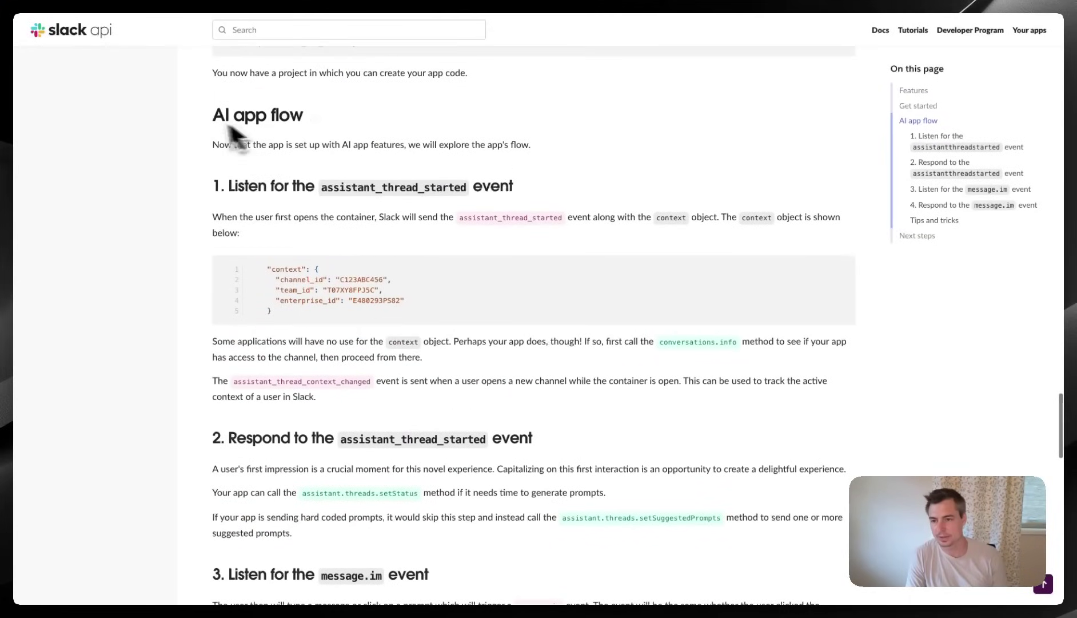
left_click_drag(201, 127, 313, 132)
scroll(372, 135, "down", 3)
scroll(370, 130, "down", 3)
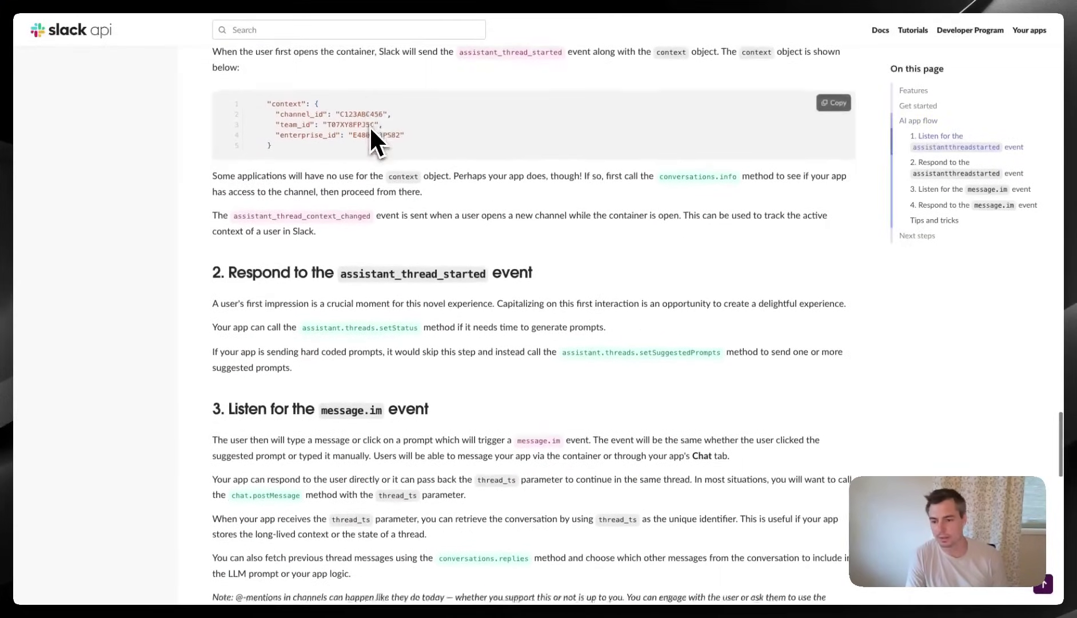
scroll(370, 126, "down", 2)
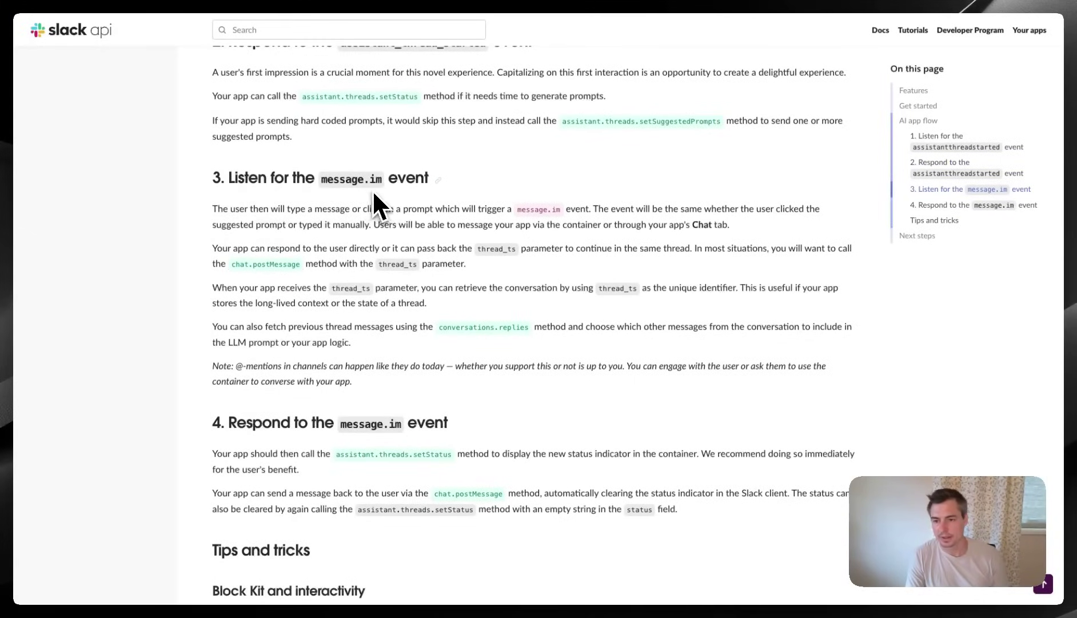
scroll(378, 197, "down", 2)
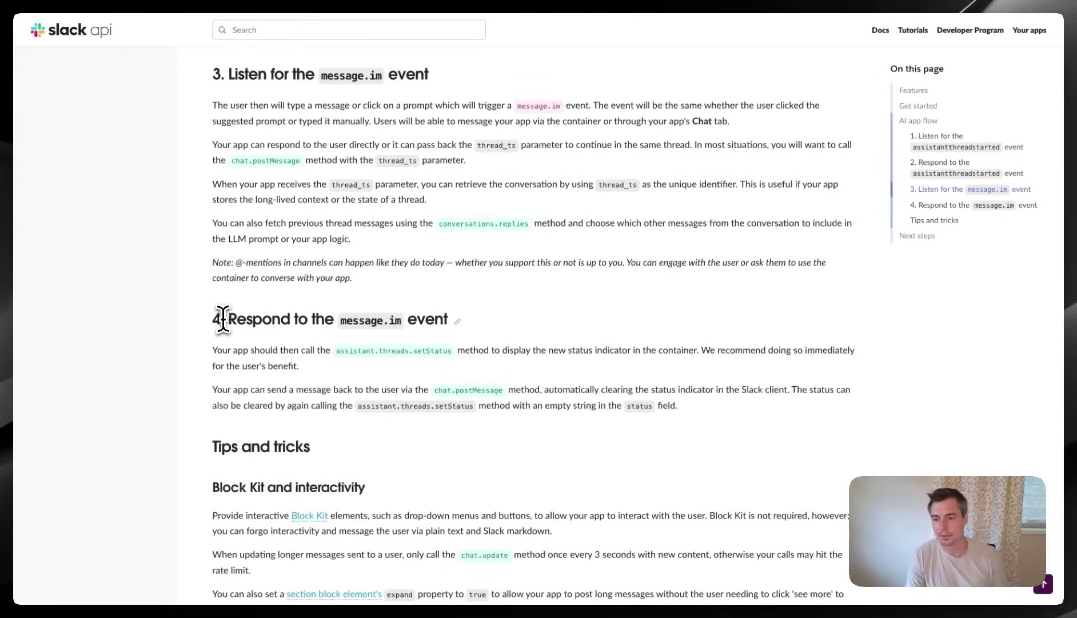
left_click_drag(222, 319, 437, 327)
scroll(428, 326, "down", 1)
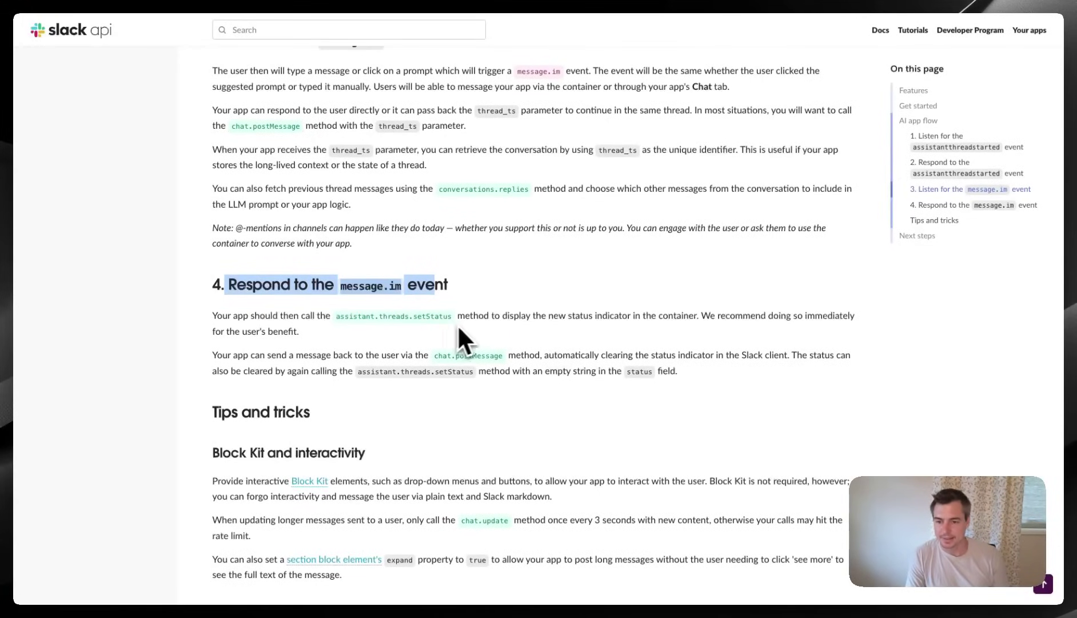
- Open the assistant.threads.setStatus method reference and view its facts and required arguments
left_click(572, 320)
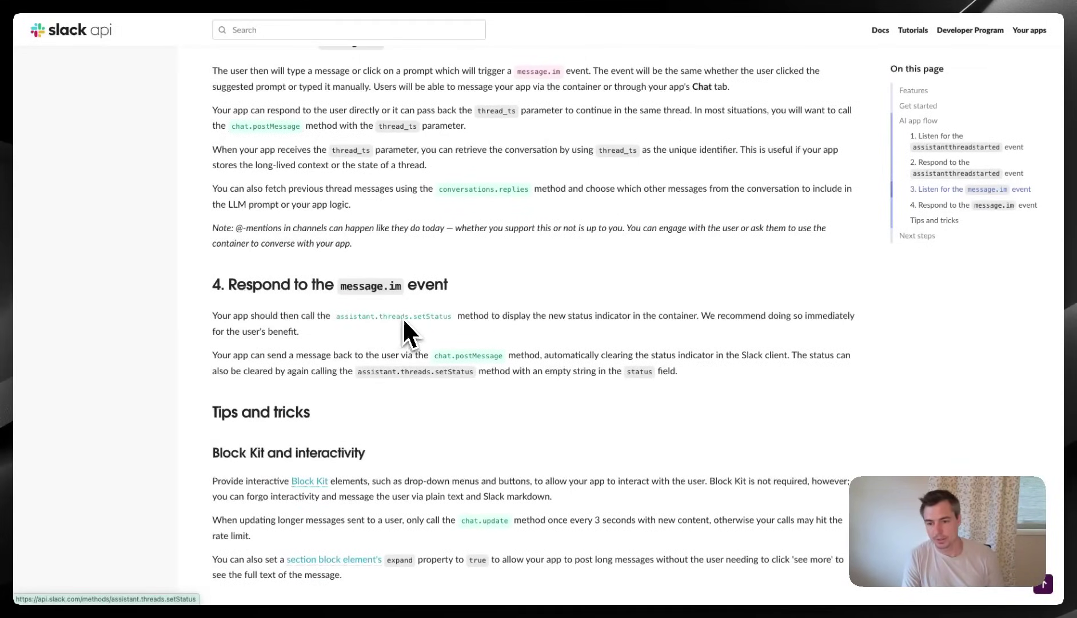
left_click(464, 314)
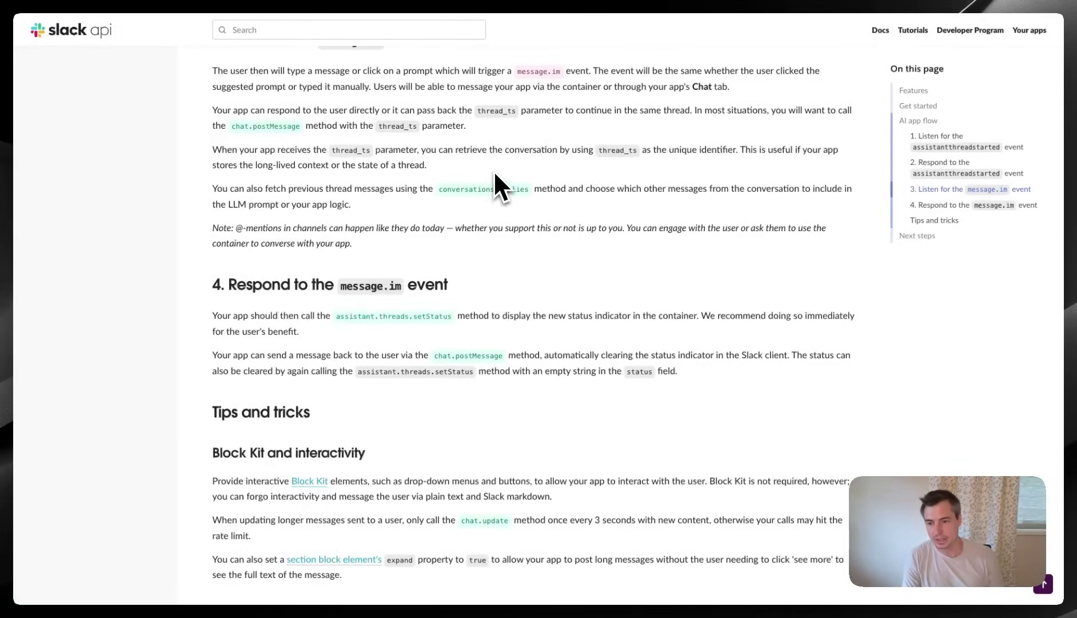
scroll(486, 175, "down", 1)
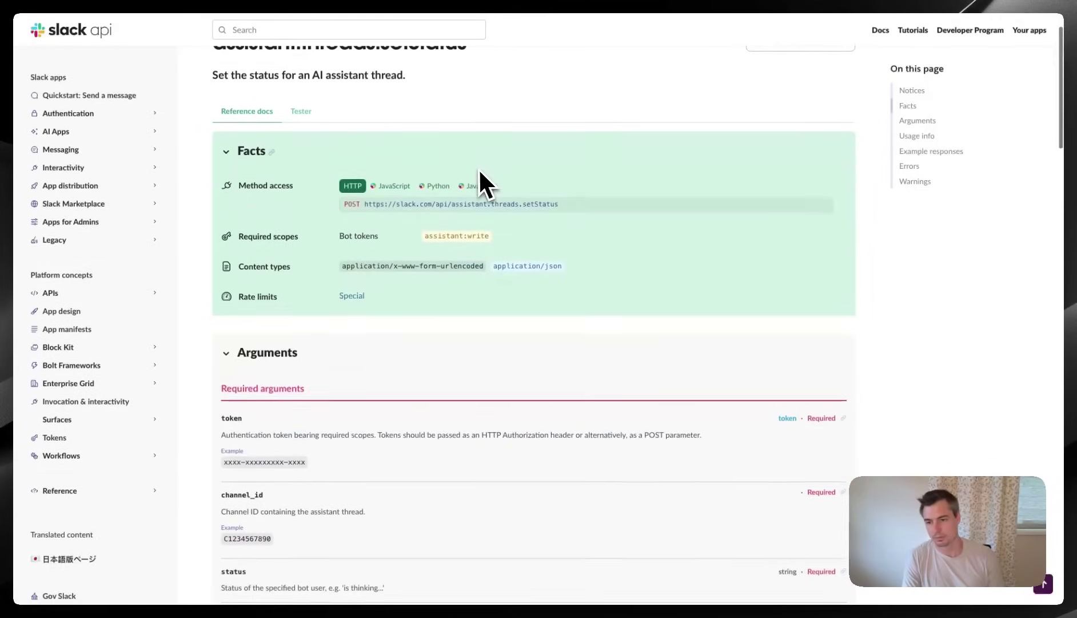
- Read through the HTTP method access facts and the required arguments of assistant.threads.setStatus, including channel_id, status and thread_ts
scroll(378, 205, "up", 1)
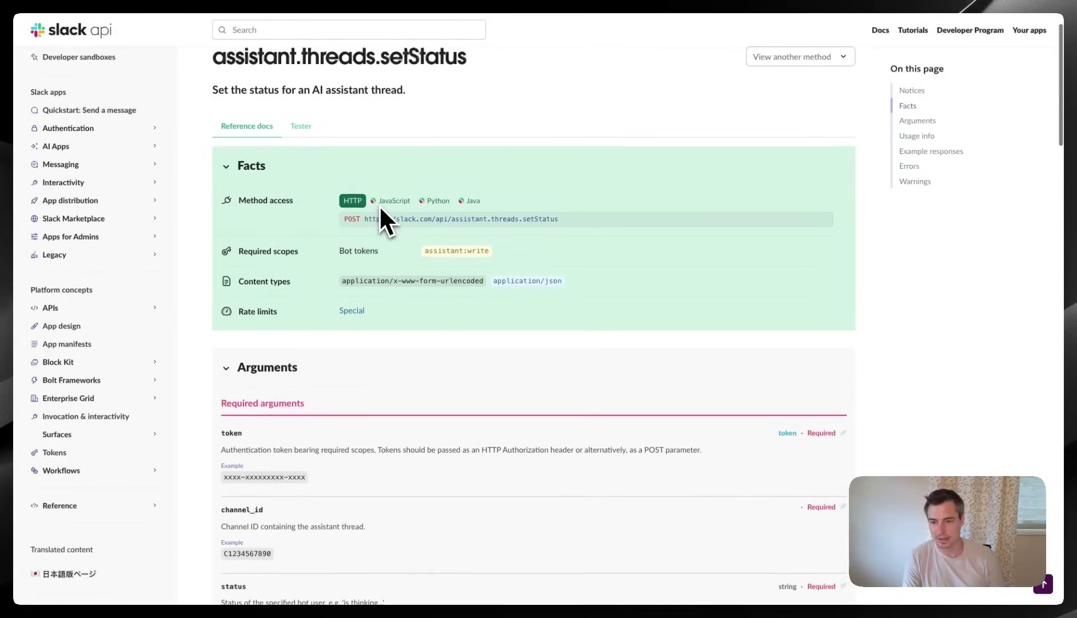
scroll(254, 420, "down", 1)
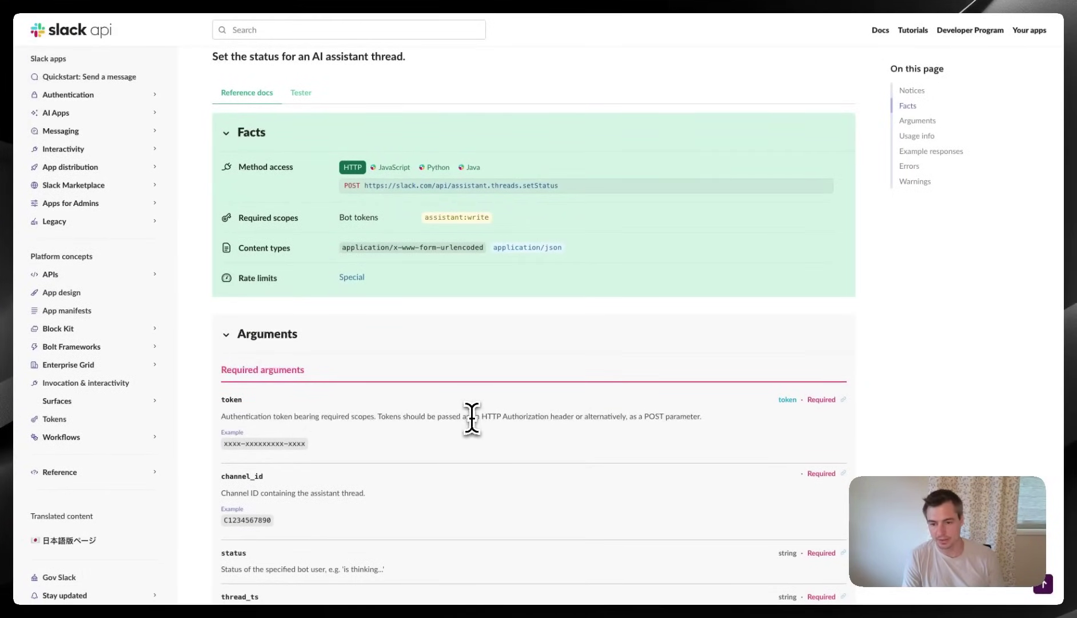
left_click_drag(472, 416, 521, 417)
left_click(577, 421)
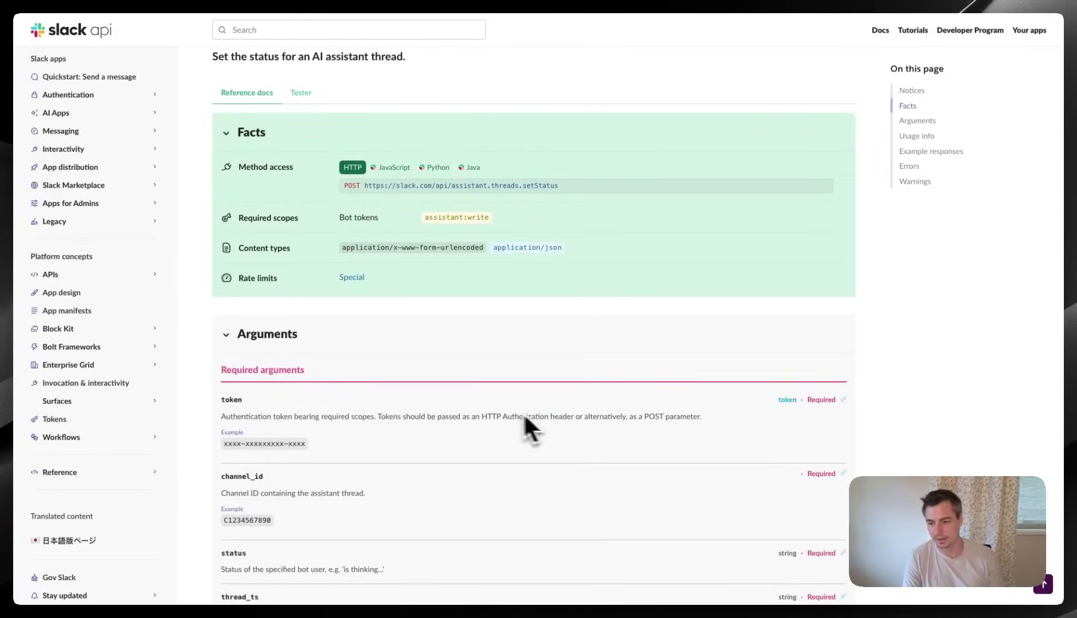
scroll(524, 428, "down", 3)
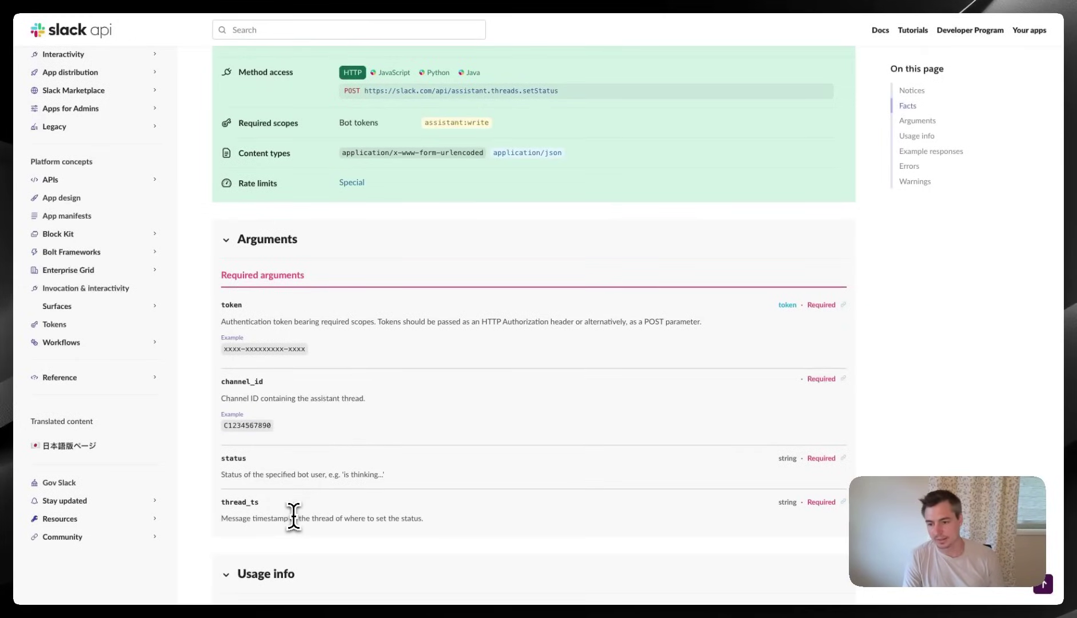
scroll(373, 442, "up", 2)
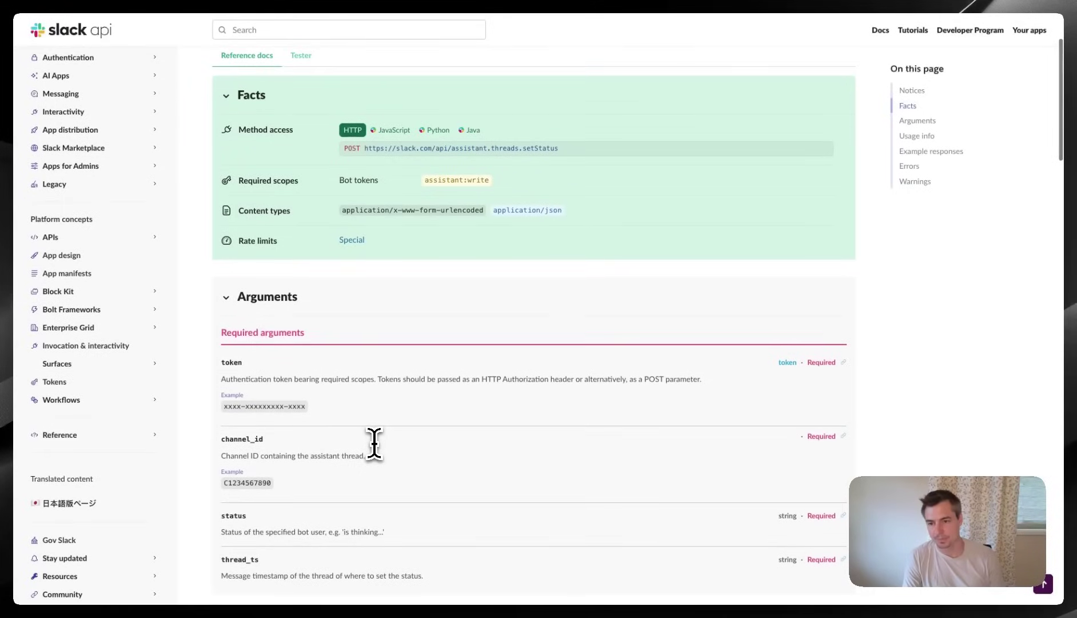
scroll(374, 442, "up", 1)
left_click_drag(364, 207, 567, 211)
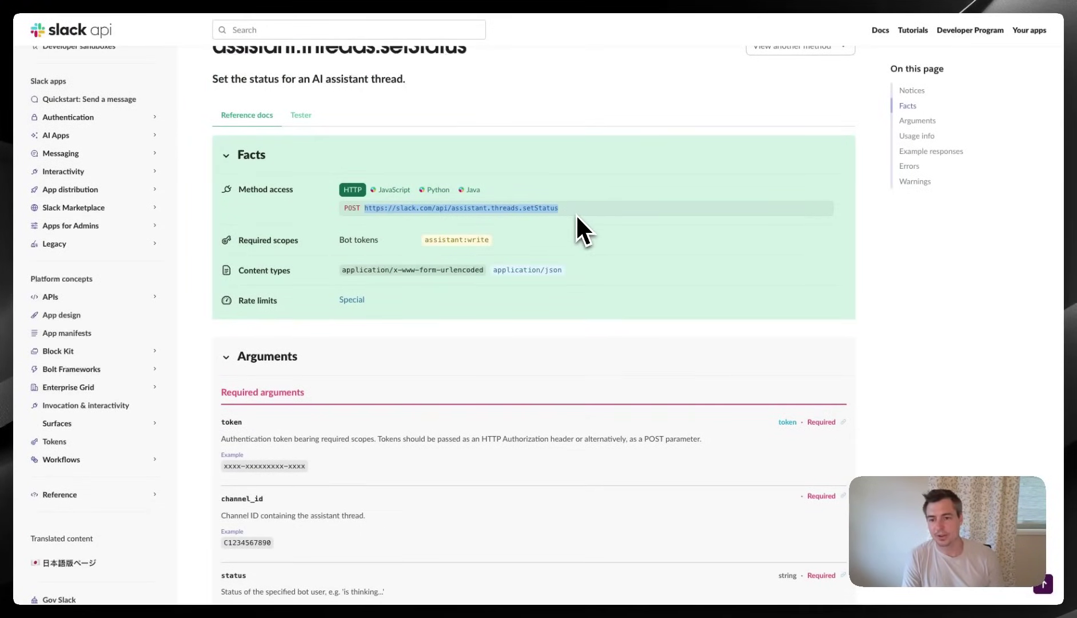
left_click(576, 214)
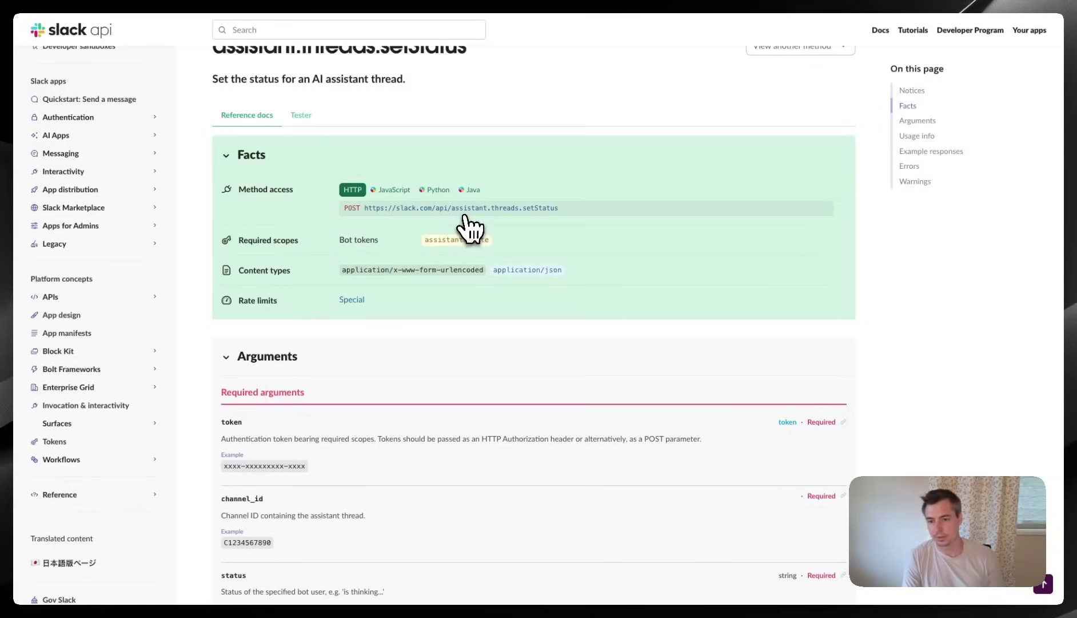
scroll(472, 228, "down", 2)
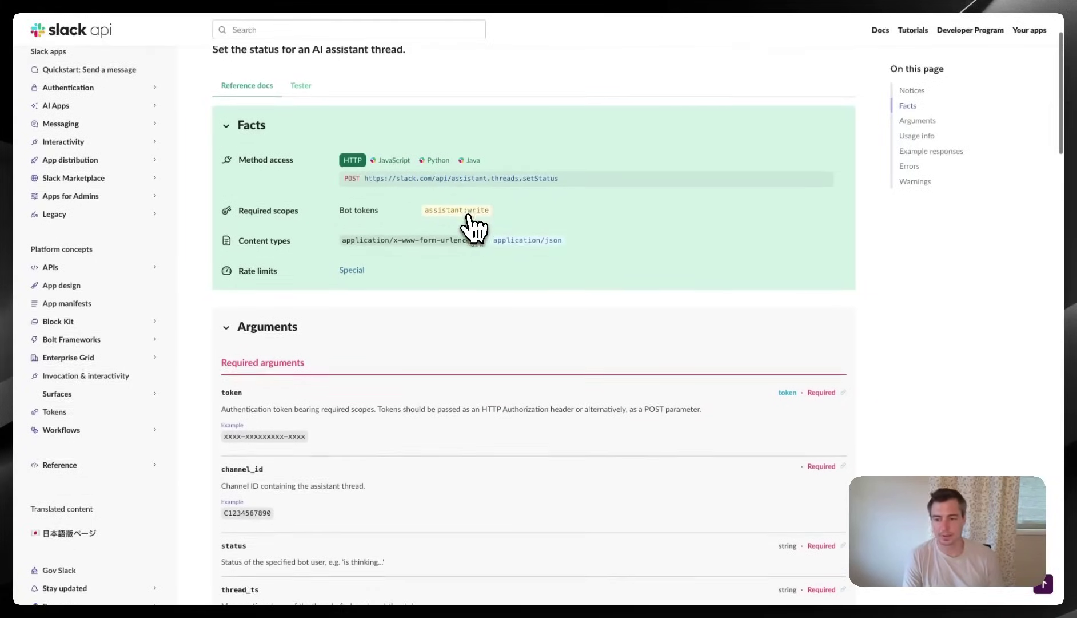
scroll(472, 228, "up", 2)
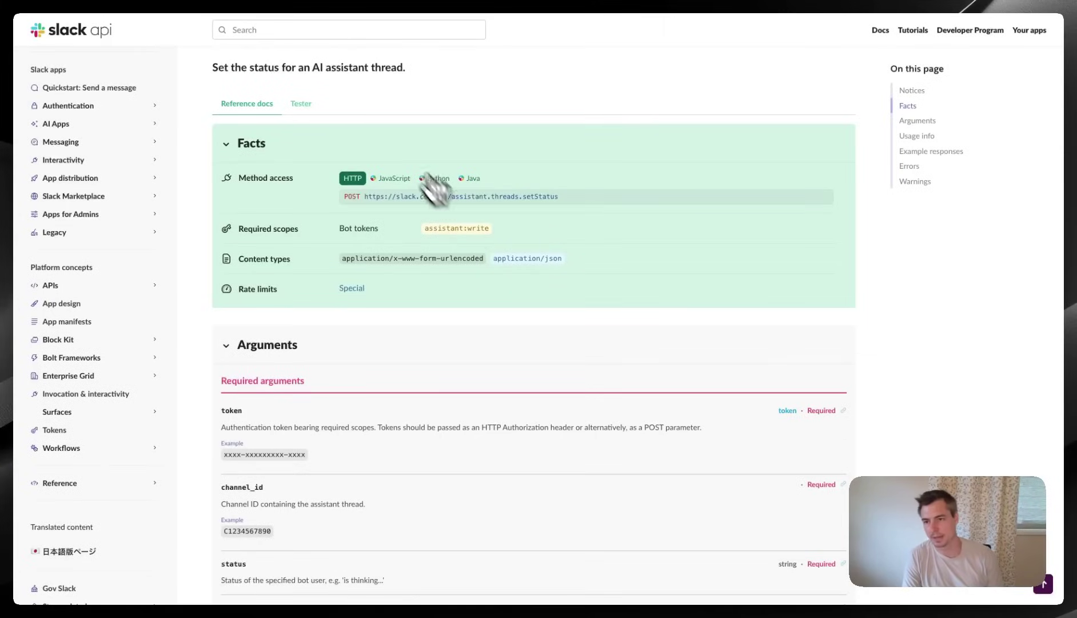
- Switch to the n8n workflow and load the 12:00:51 execution's data into the editor, unpinning the Slack Trigger data
left_click(260, 3)
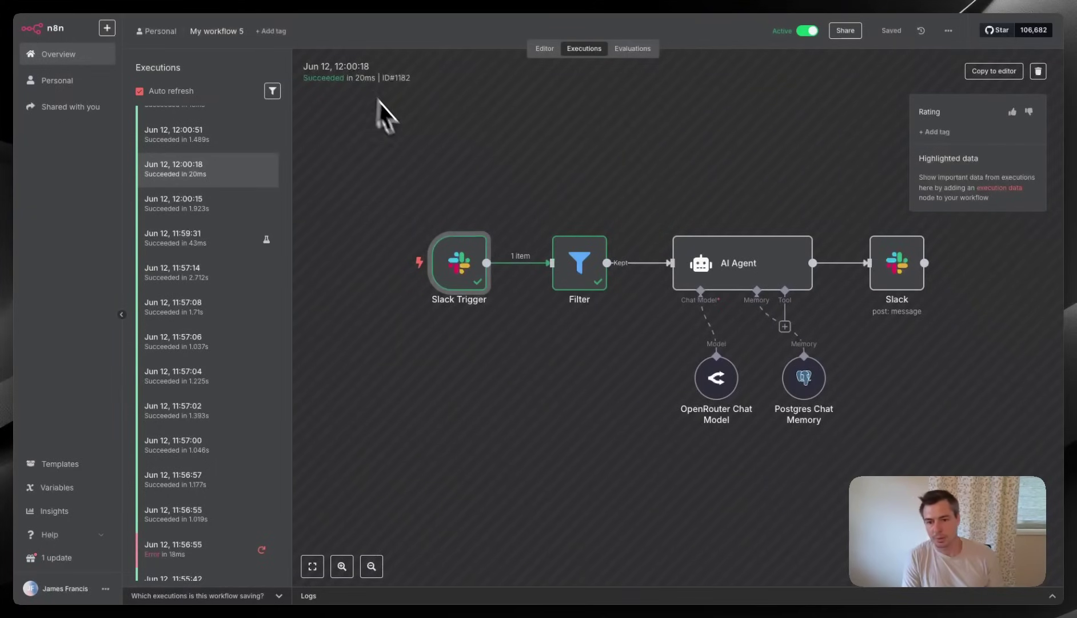
scroll(541, 305, "right", 3)
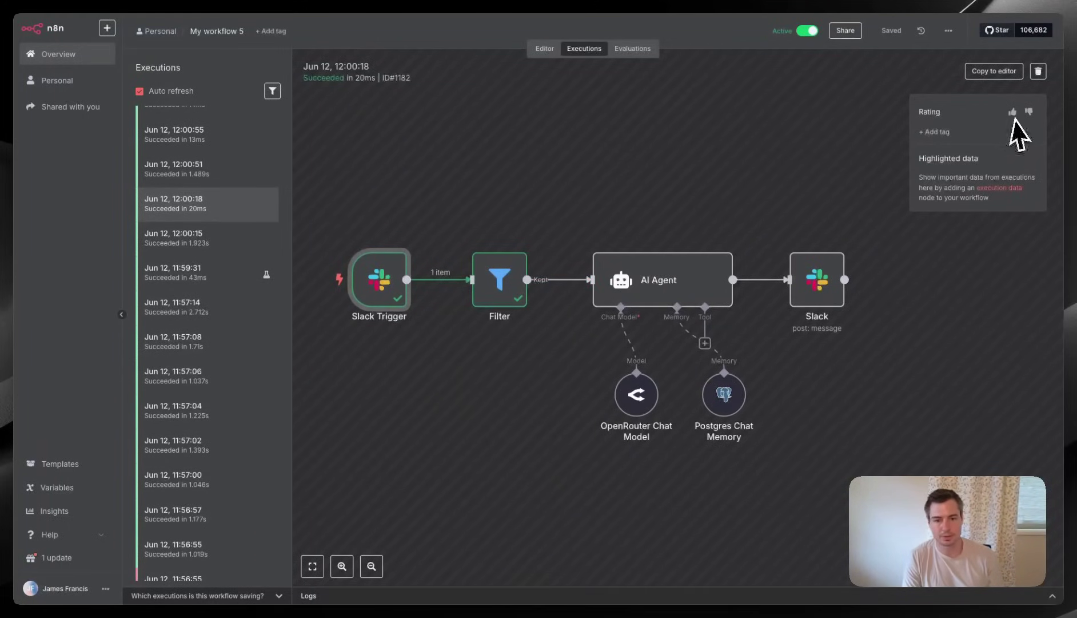
left_click(190, 173)
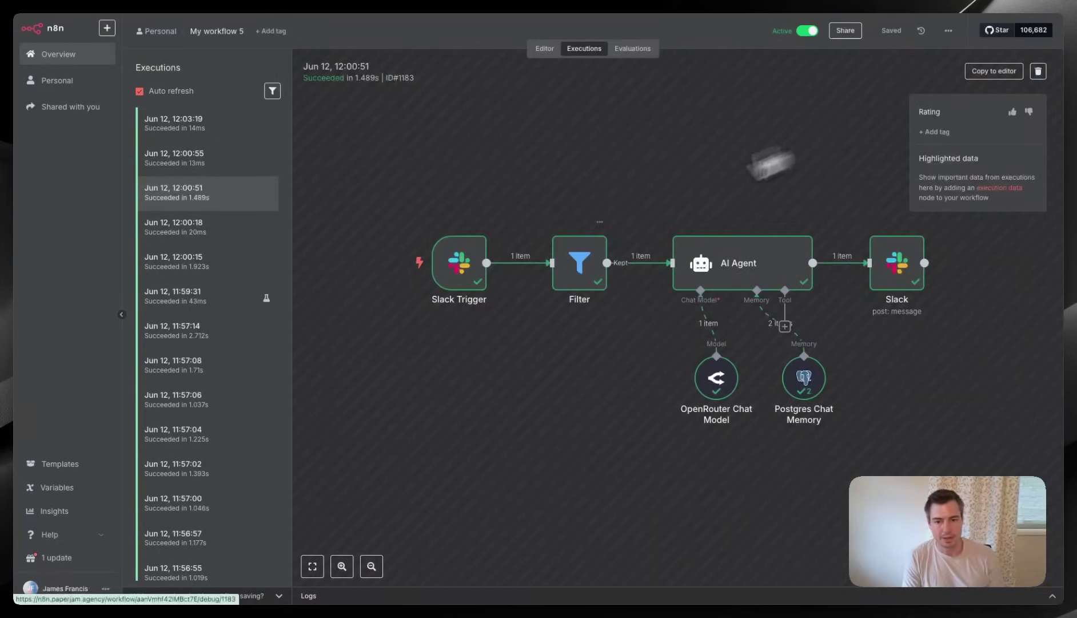
left_click(998, 72)
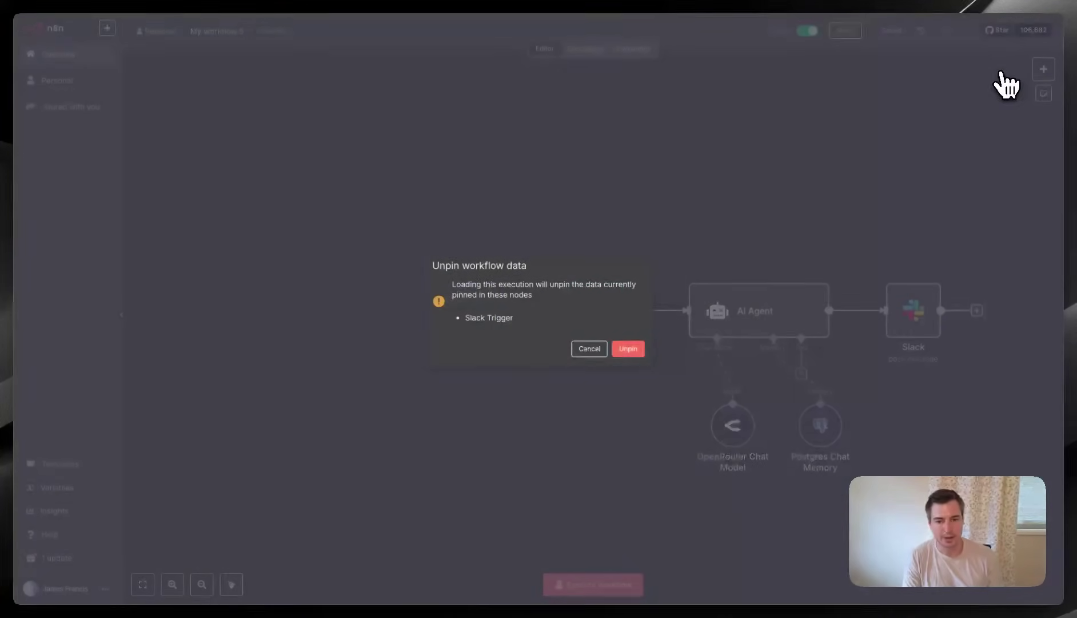
left_click(629, 349)
scroll(584, 403, "right", 3)
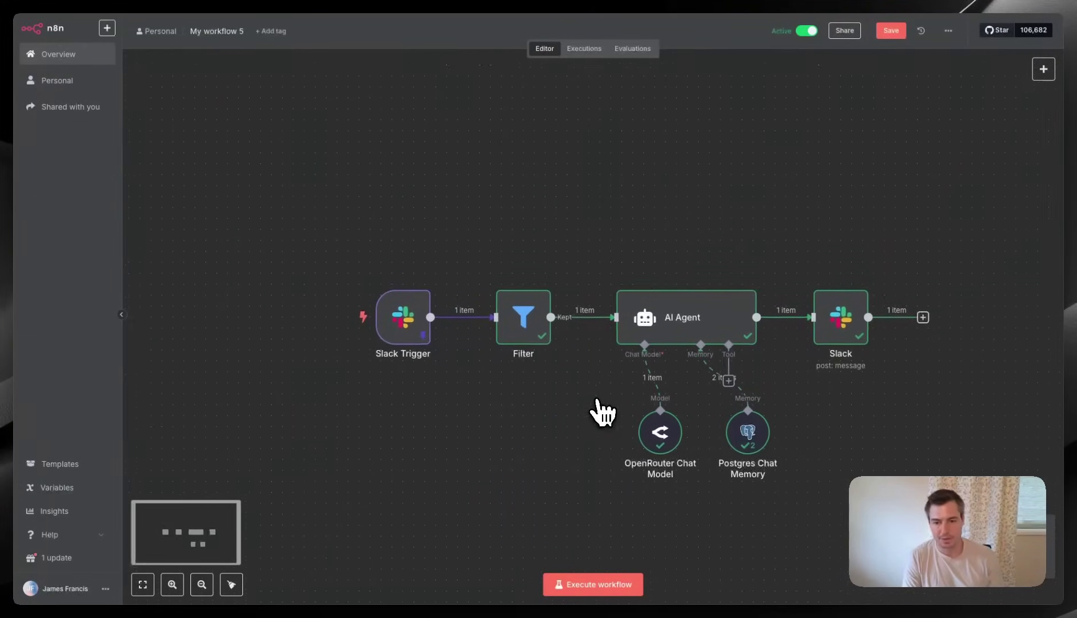
- Add an HTTP Request node above the AI Agent and connect the Filter's Kept output to it
left_click(1044, 69)
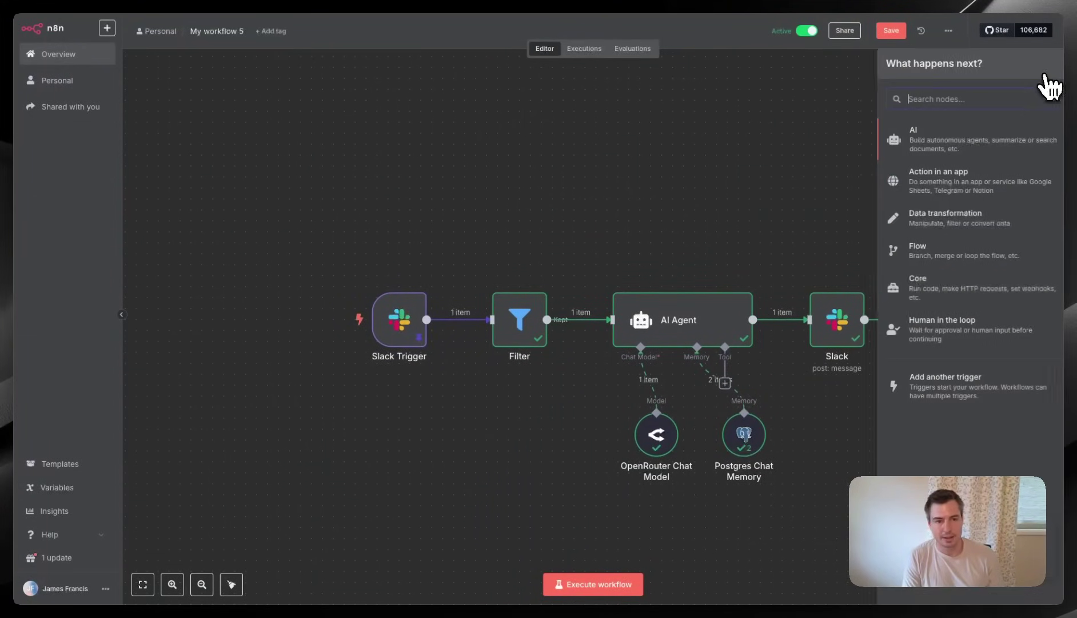
type("http")
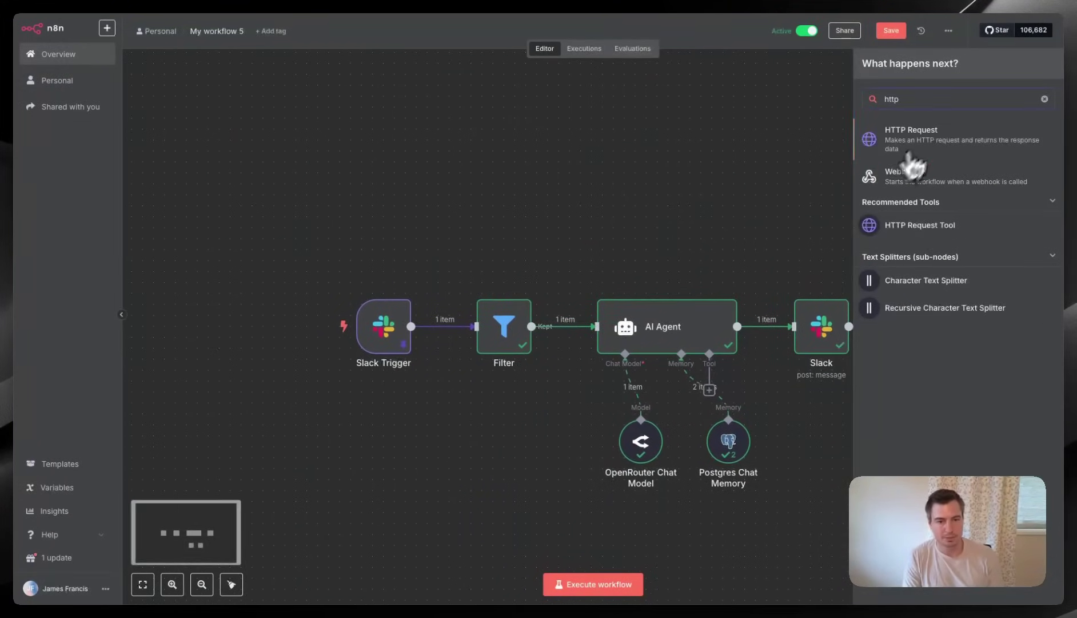
left_click(928, 137)
key("Escape")
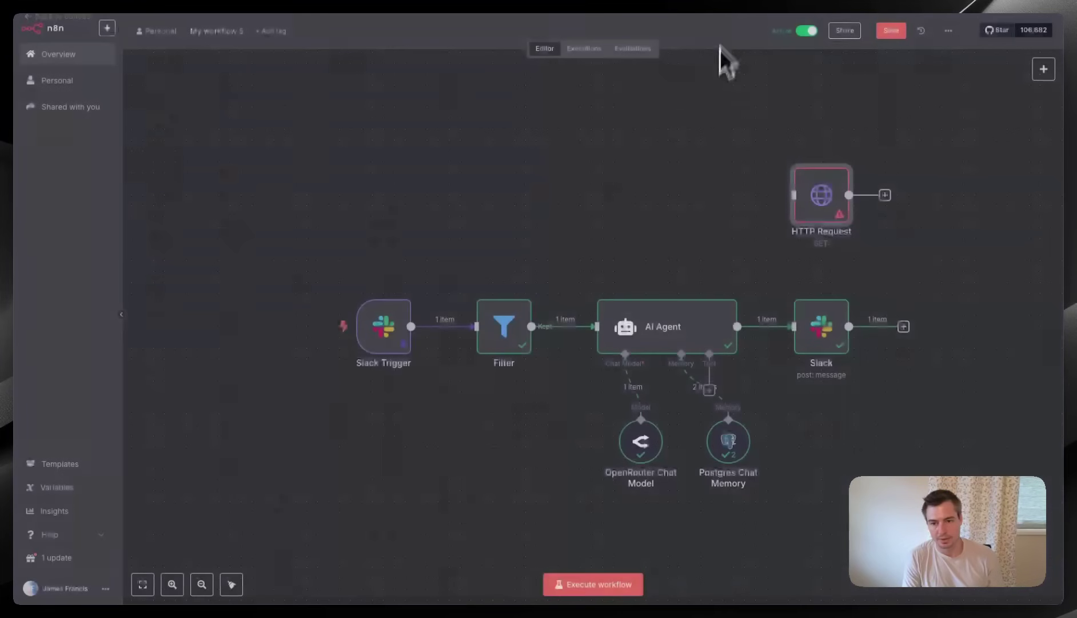
left_click_drag(817, 206, 618, 233)
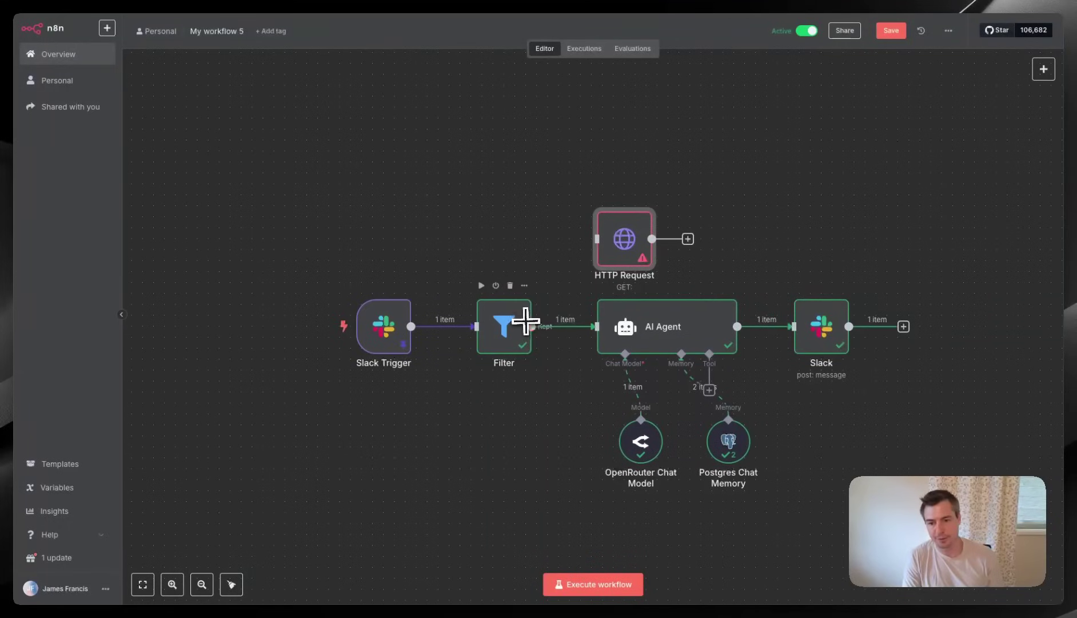
left_click_drag(529, 327, 593, 239)
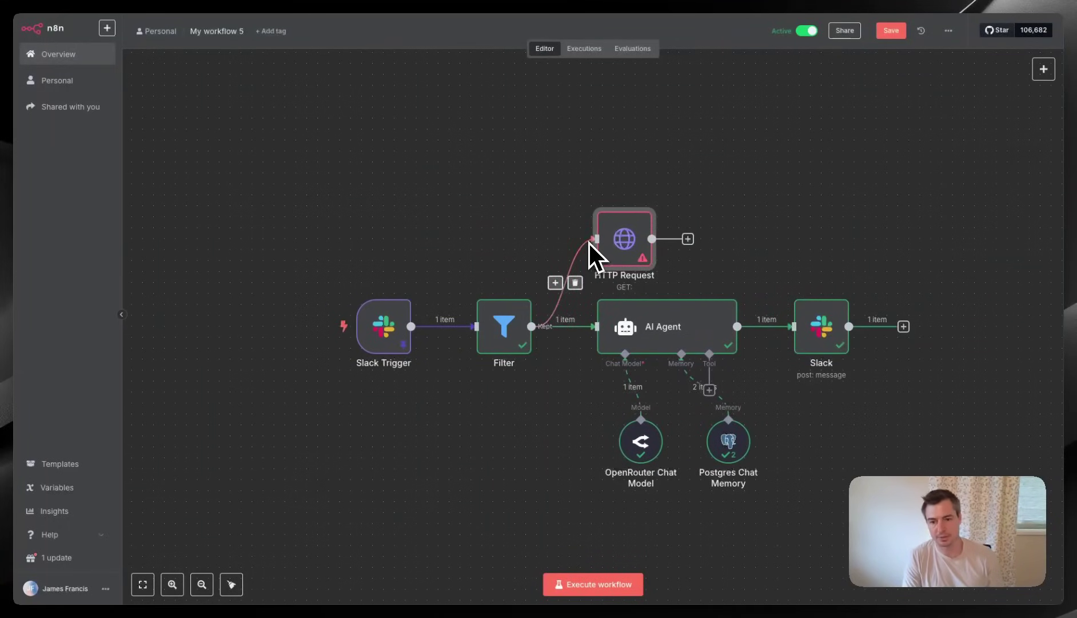
double_click(625, 243)
left_click(434, 123)
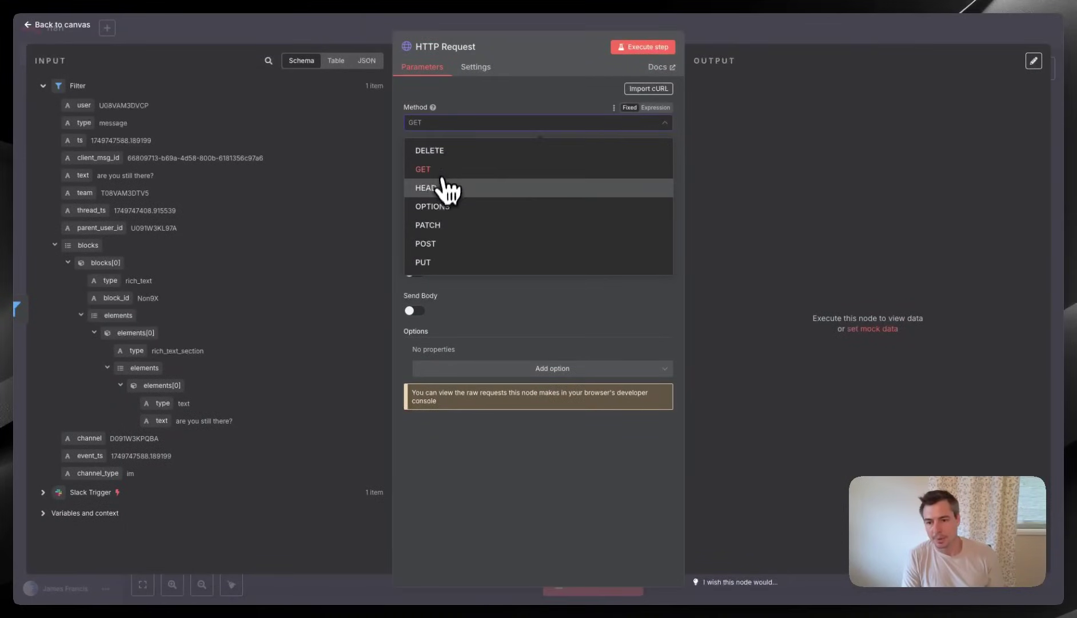
left_click(441, 243)
left_click(421, 159)
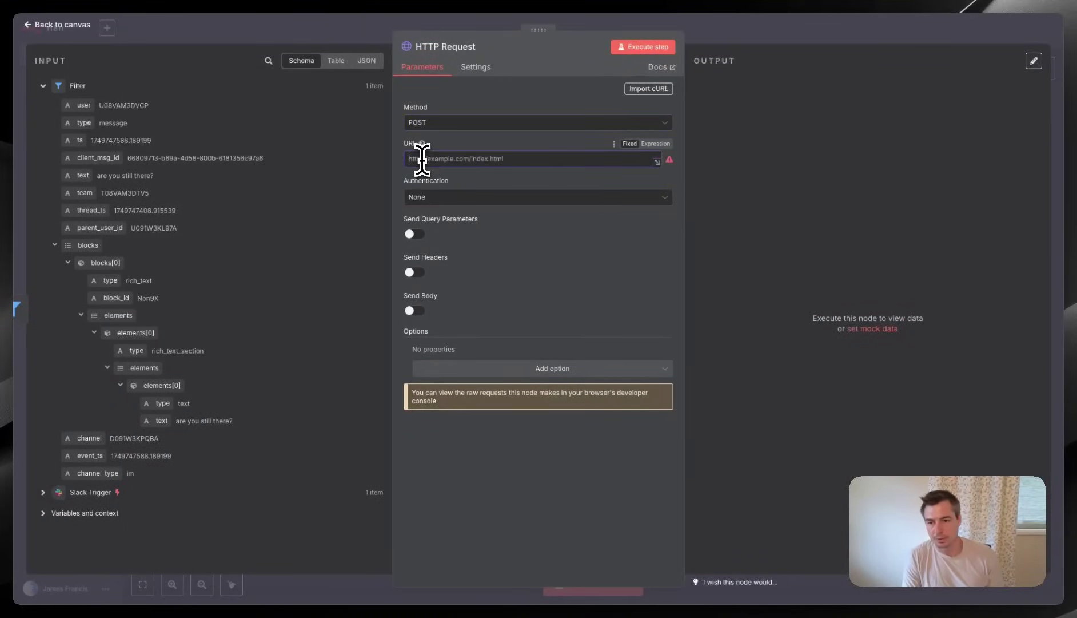
key("ctrl+v")
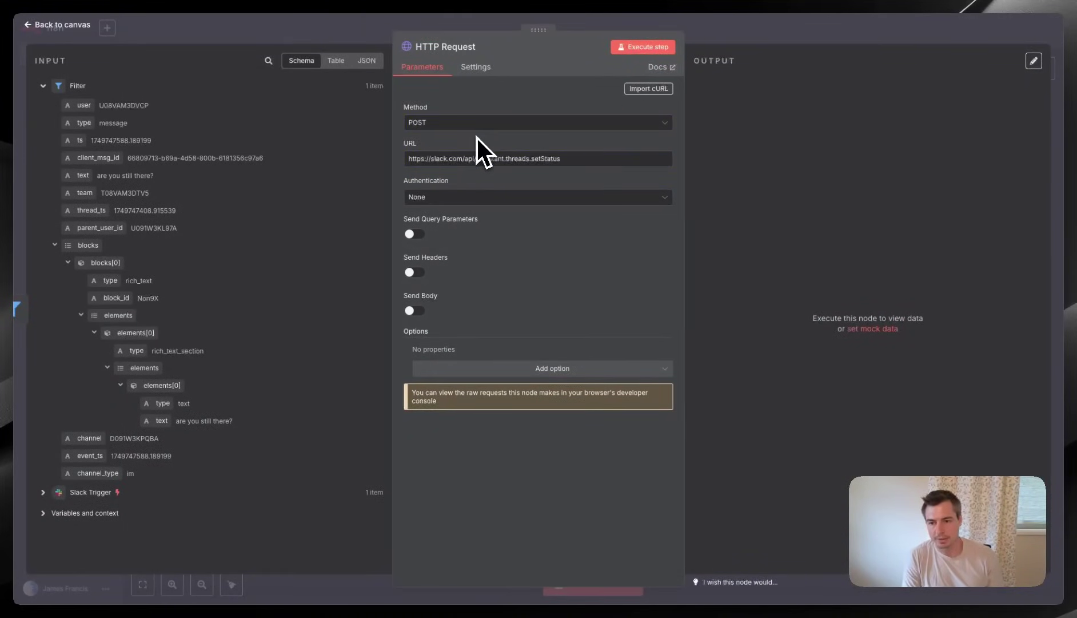
- Set the request's authentication to Generic Credential Type with Bearer Auth and start creating a new credential
left_click(457, 198)
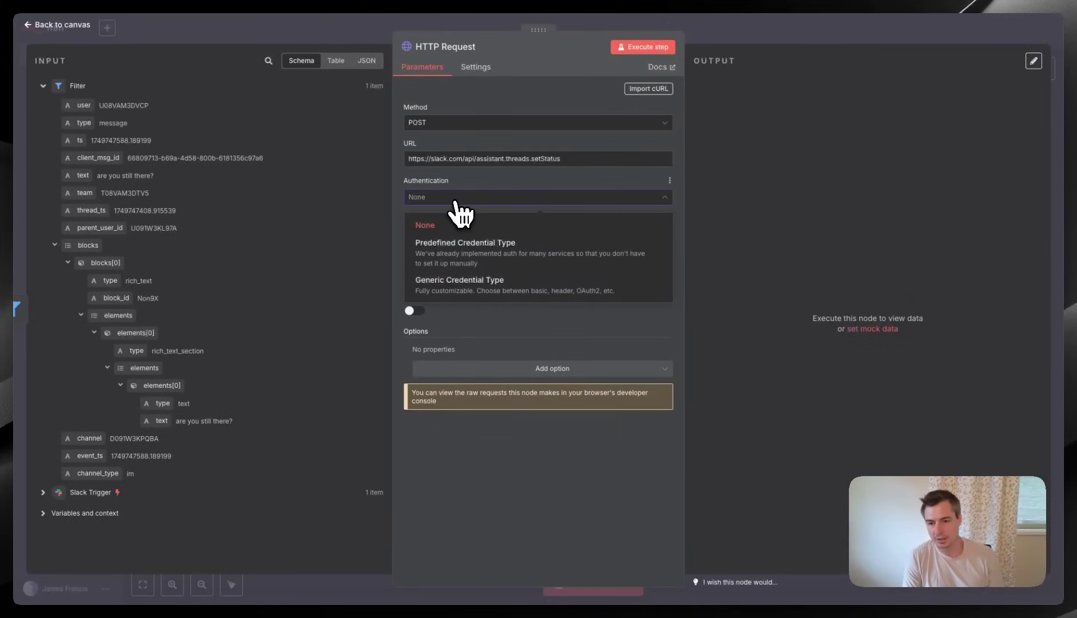
left_click(449, 288)
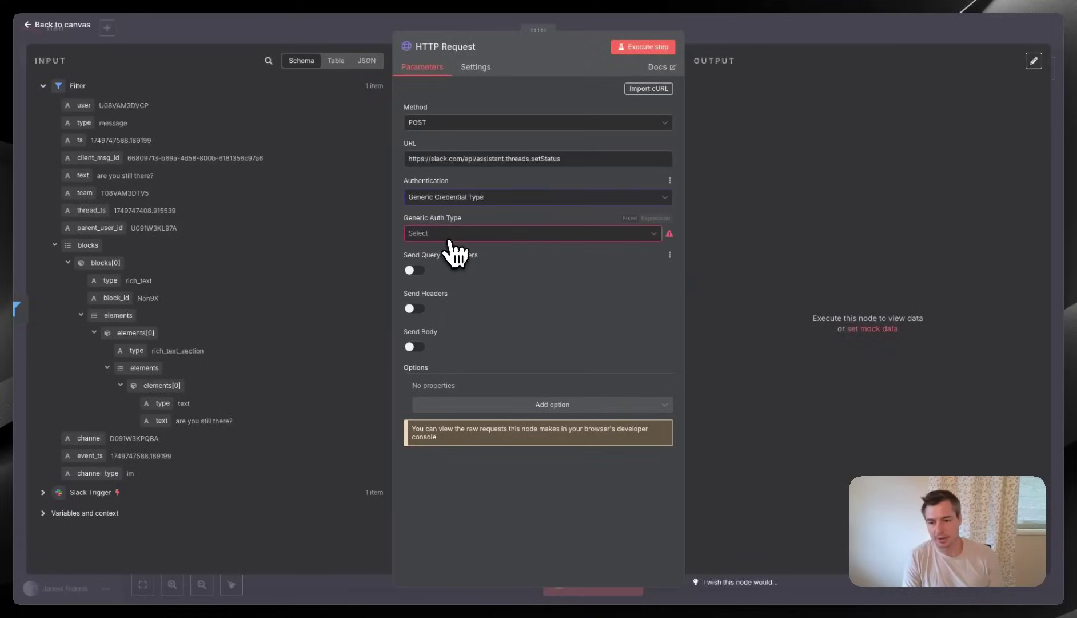
left_click(451, 235)
left_click(458, 284)
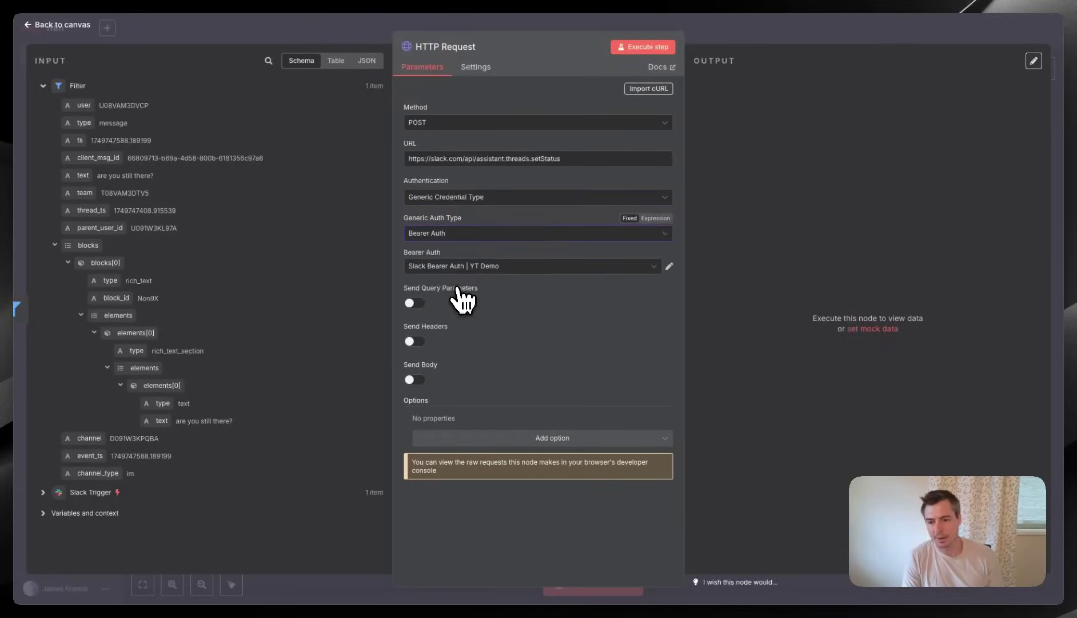
left_click(457, 267)
left_click(492, 375)
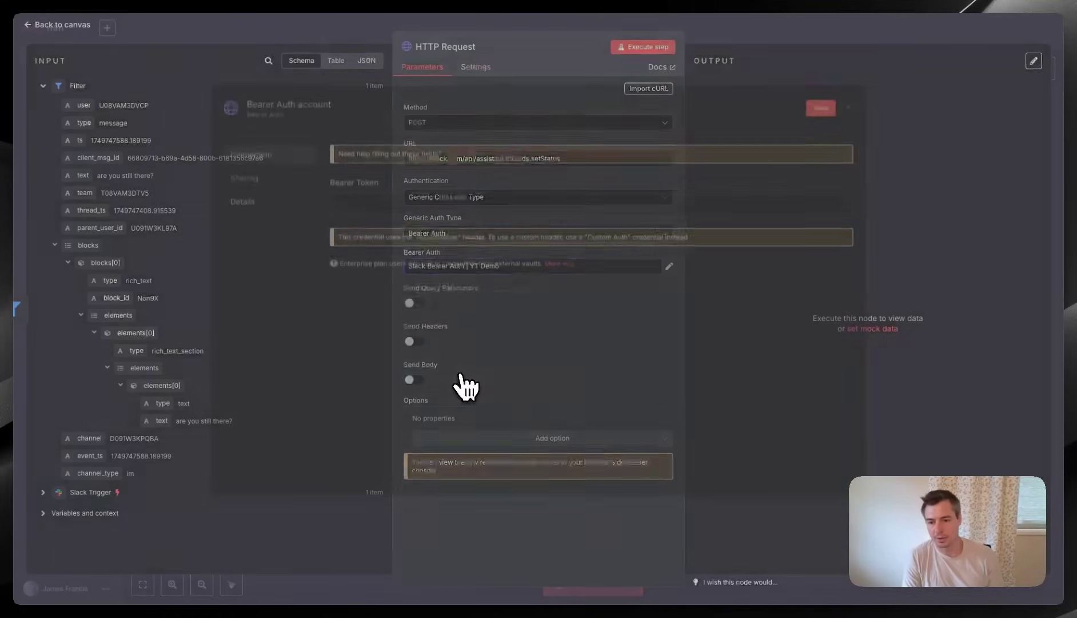
- Switch to the Dunder Mifflin AI app settings in Slack API and copy the Bot User OAuth Token from OAuth & Permissions
left_click(396, 4)
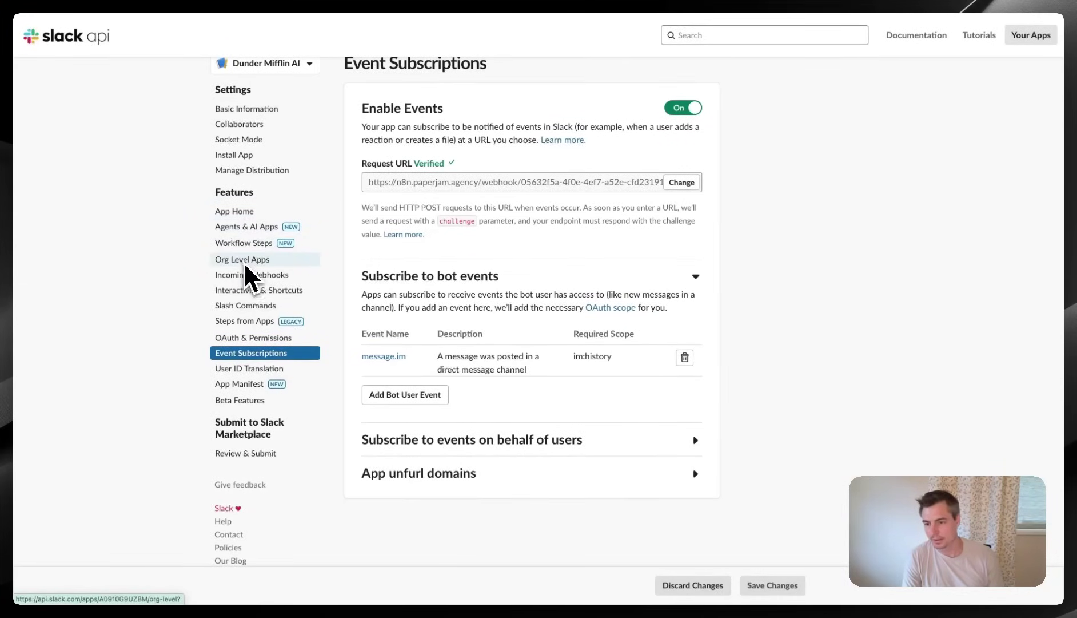
left_click(247, 338)
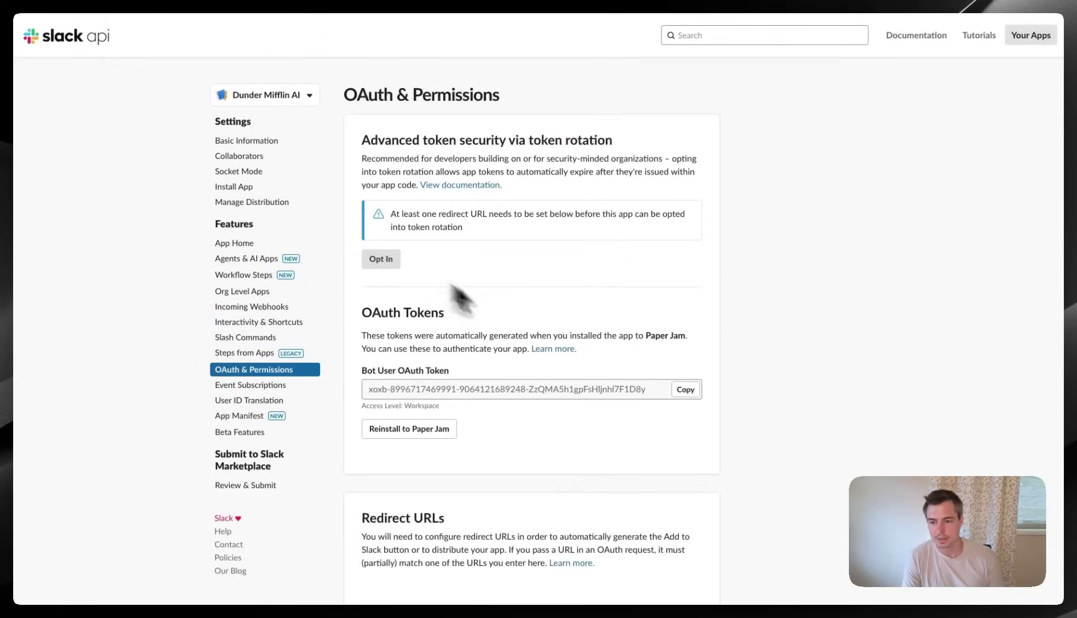
left_click(685, 390)
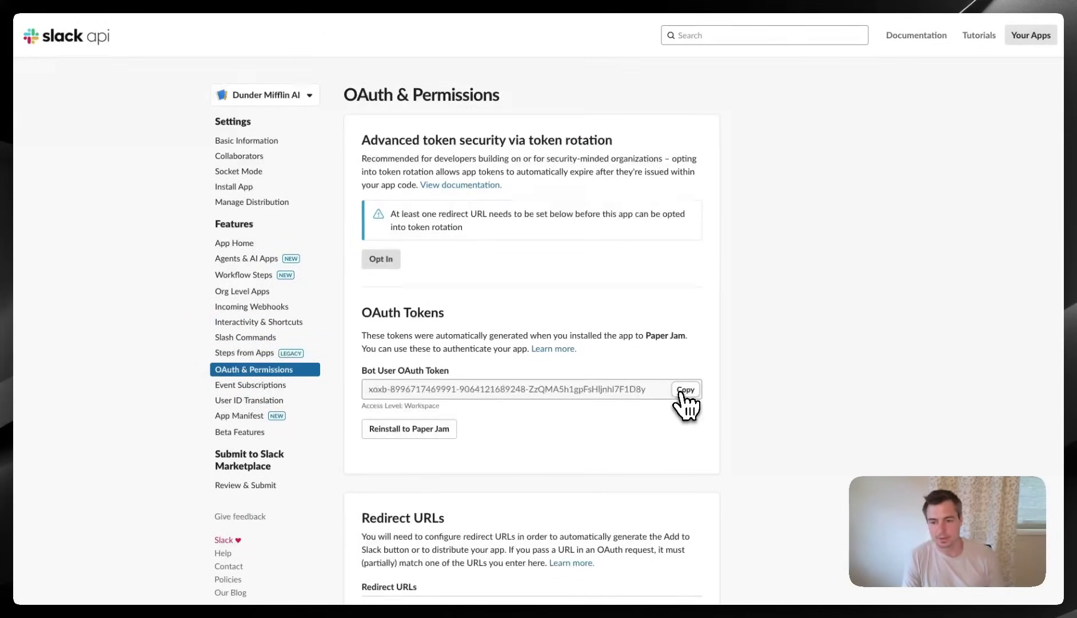
- Return to n8n, paste the bot token into the new credential's Bearer Token field, save the credential and close it
left_click(252, 2)
left_click(418, 211)
key("ctrl+v")
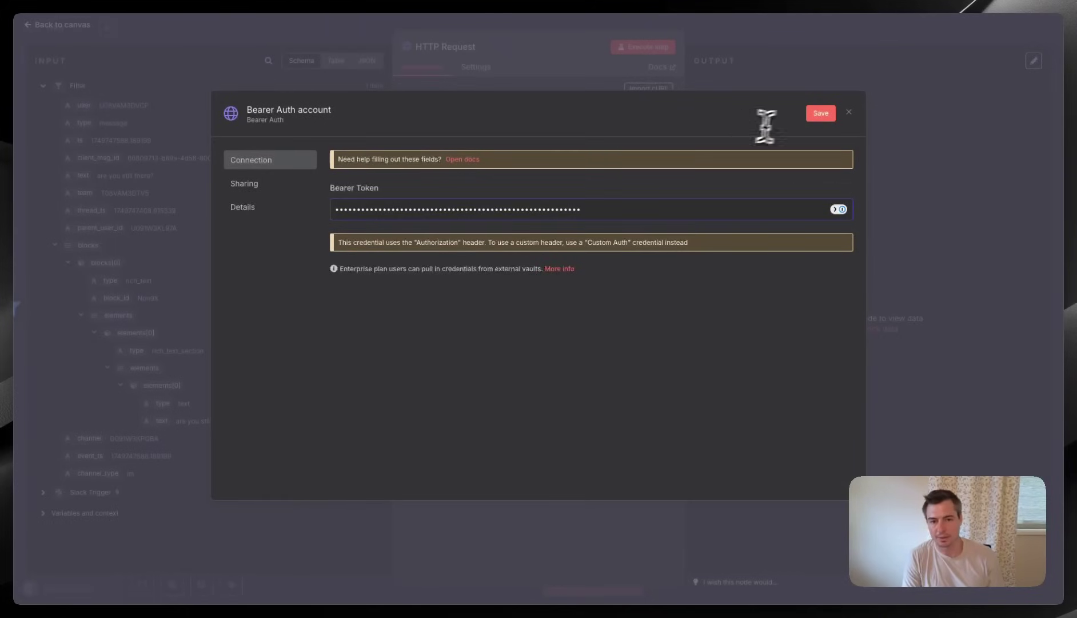
left_click(821, 114)
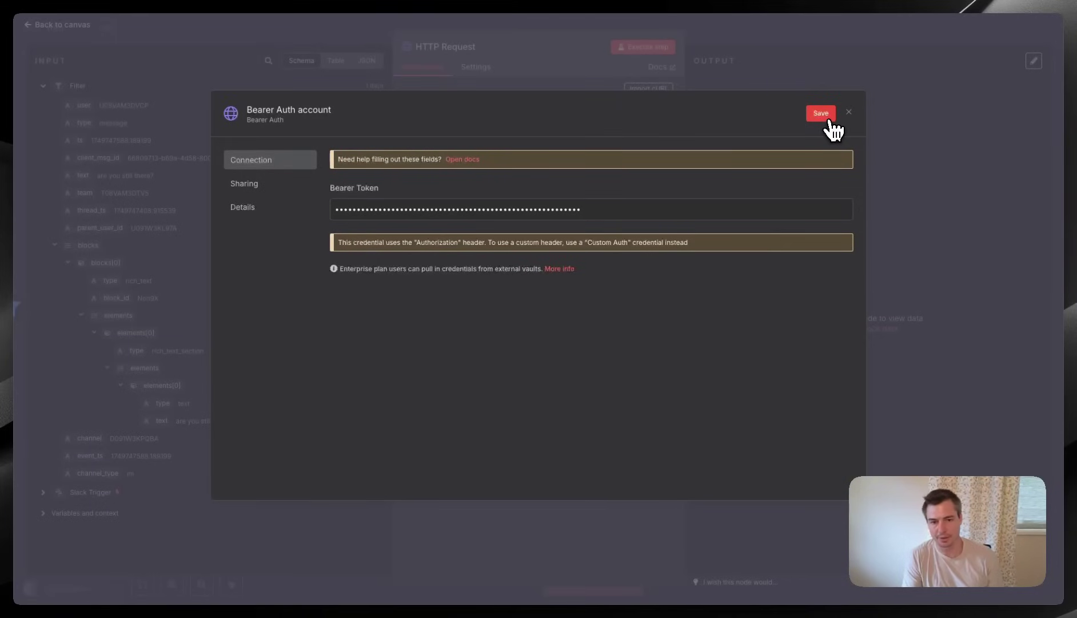
left_click(828, 118)
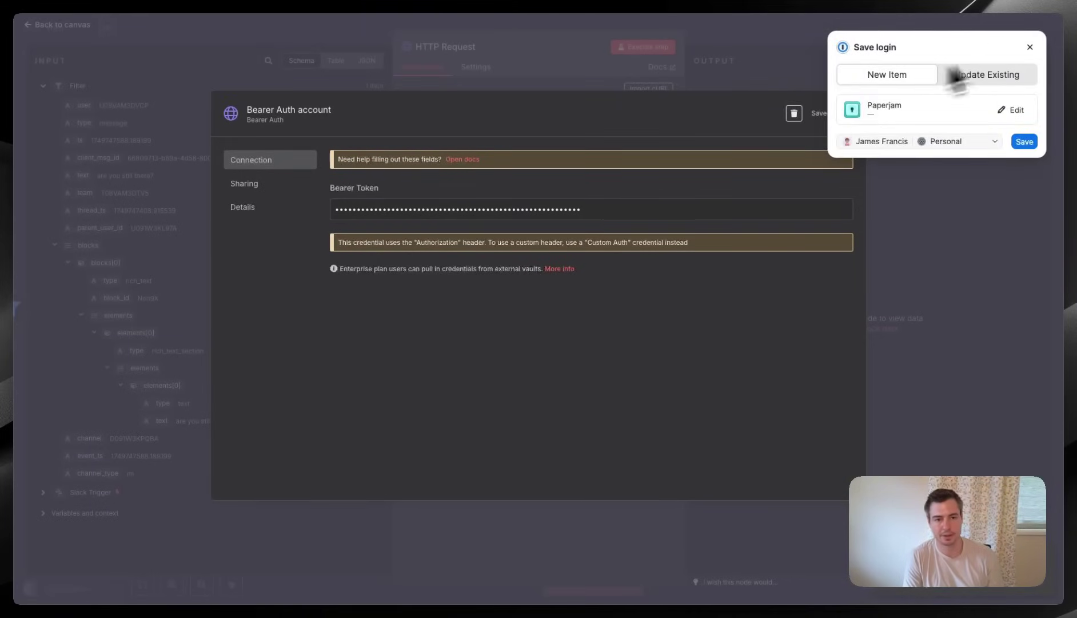
left_click(594, 90)
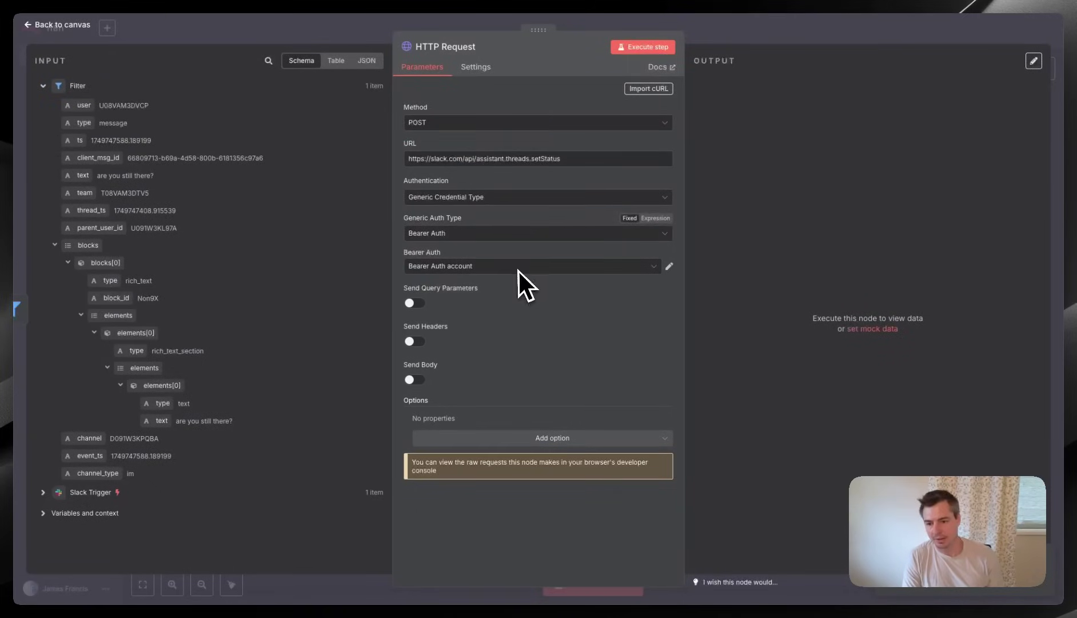
left_click(415, 379)
scroll(483, 377, "down", 2)
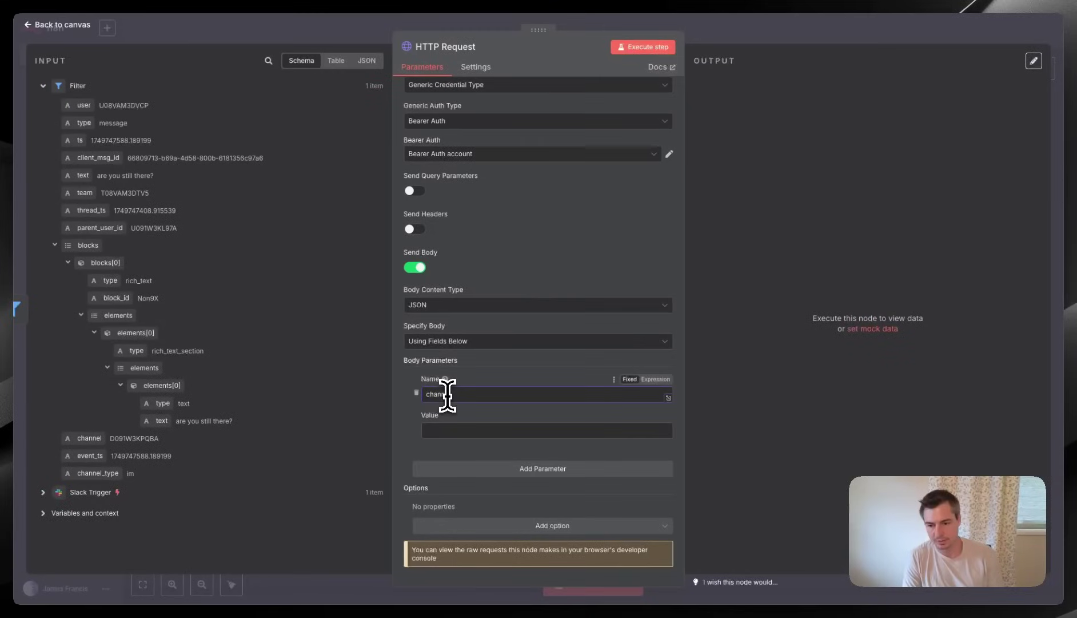
left_click(44, 87)
left_click(45, 87)
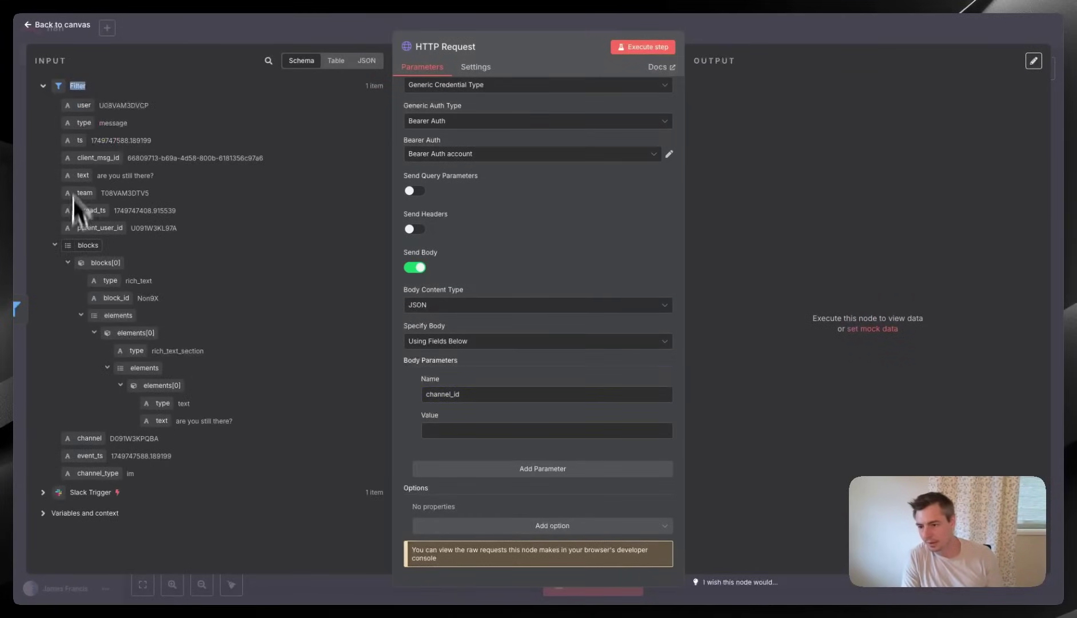
left_click(55, 246)
left_click_drag(89, 267, 476, 416)
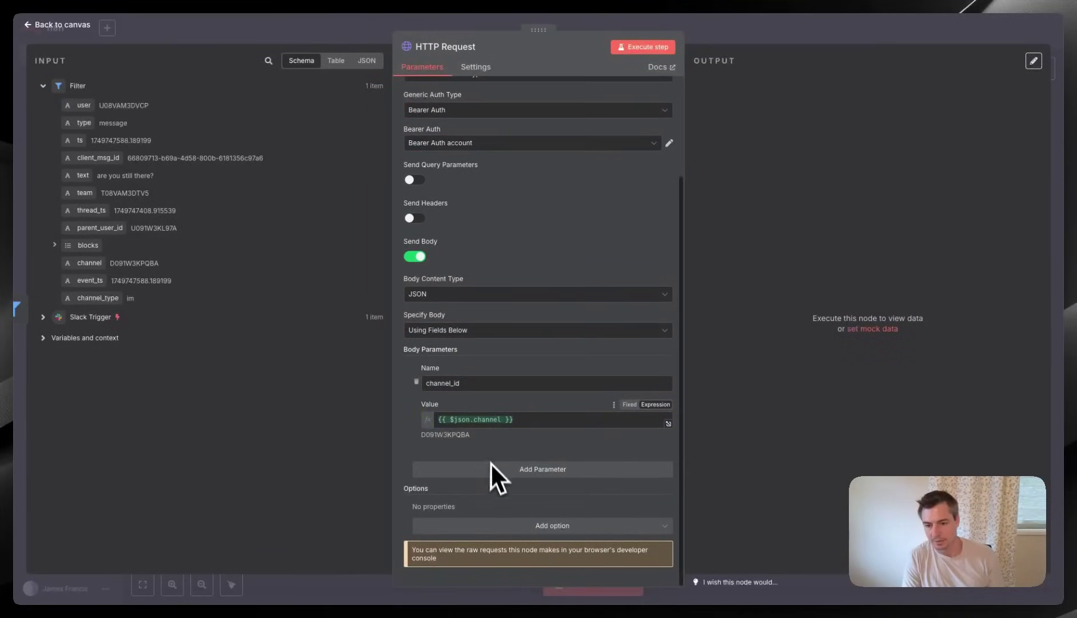
- Add a second body parameter named thread_ts and map it to the Filter's thread_ts value, {{ $json.thread_ts }}
left_click(491, 466)
scroll(458, 458, "down", 2)
left_click(449, 448)
type("thread_ts")
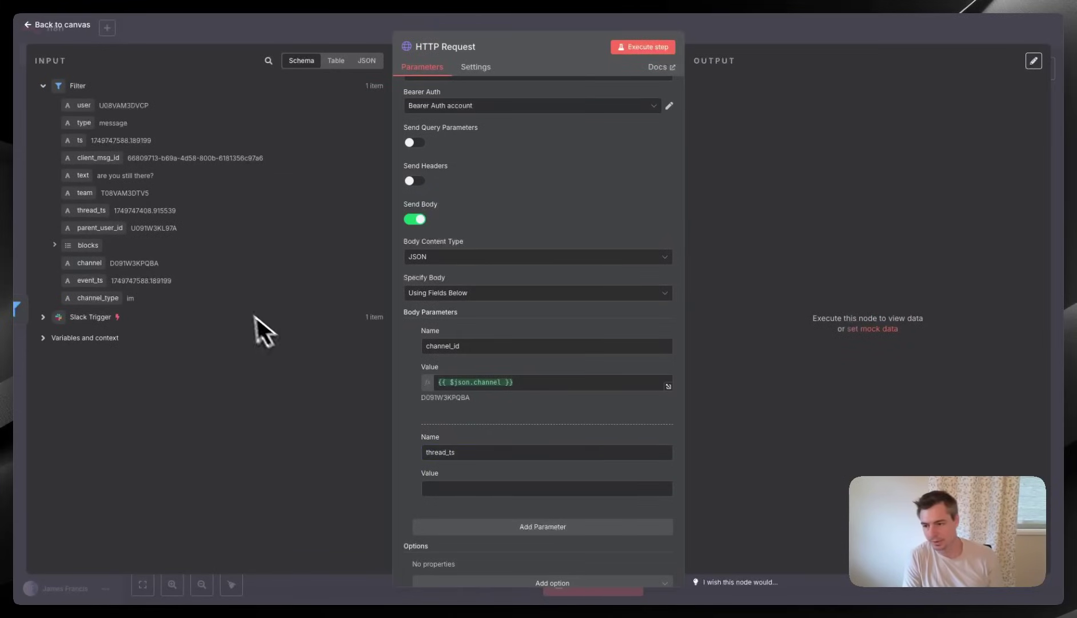
left_click_drag(97, 219, 457, 476)
- Add a third body parameter named status with the fixed value "is thinking..."
scroll(449, 431, "down", 2)
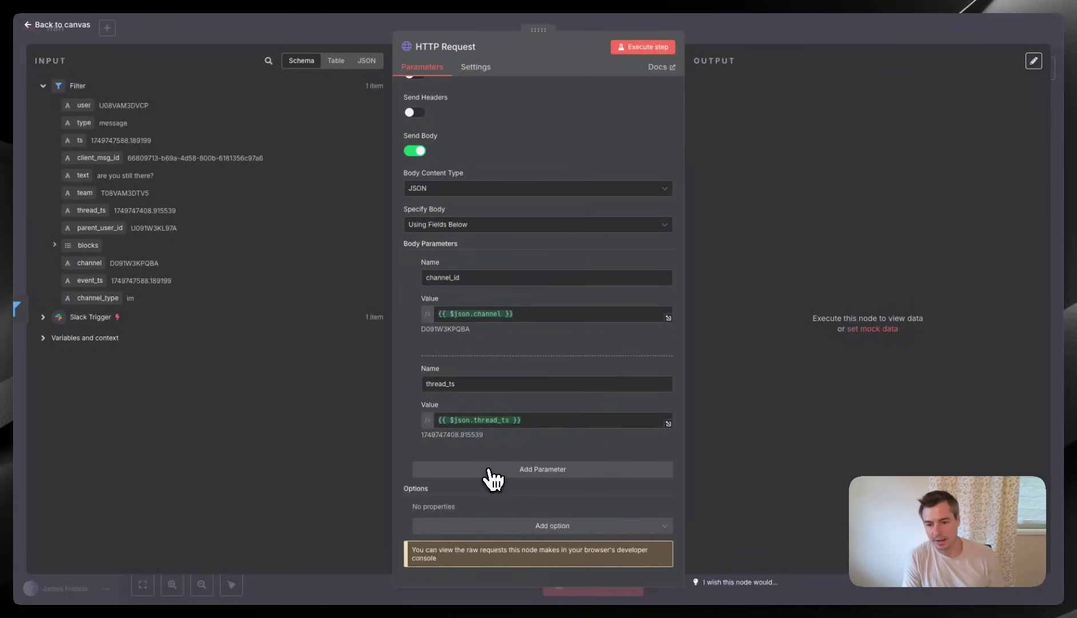
left_click(483, 463)
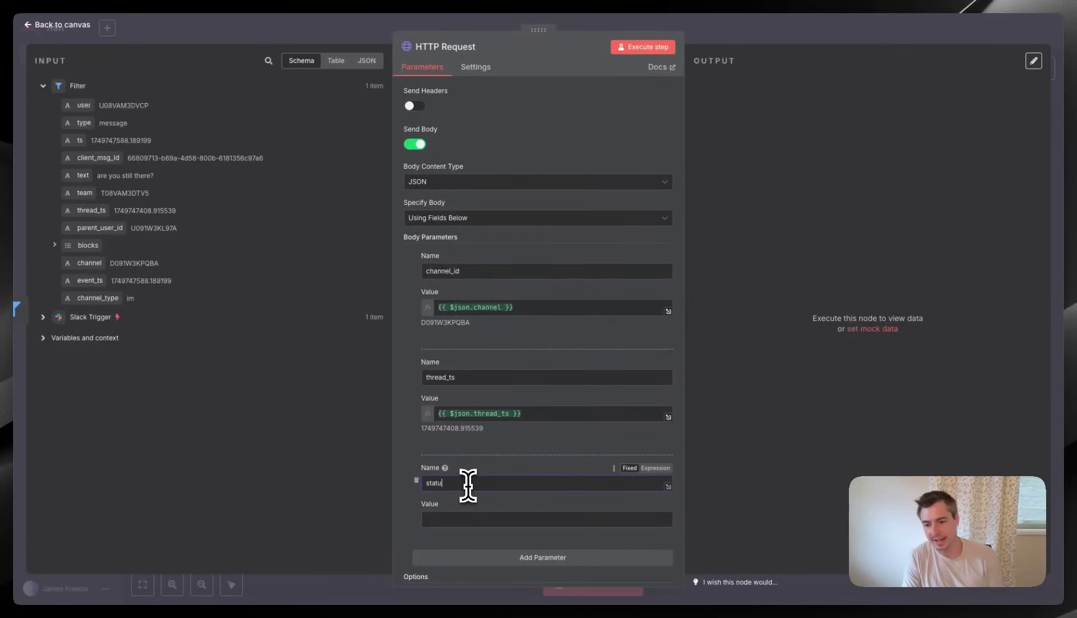
scroll(470, 483, "down", 1)
left_click(471, 484)
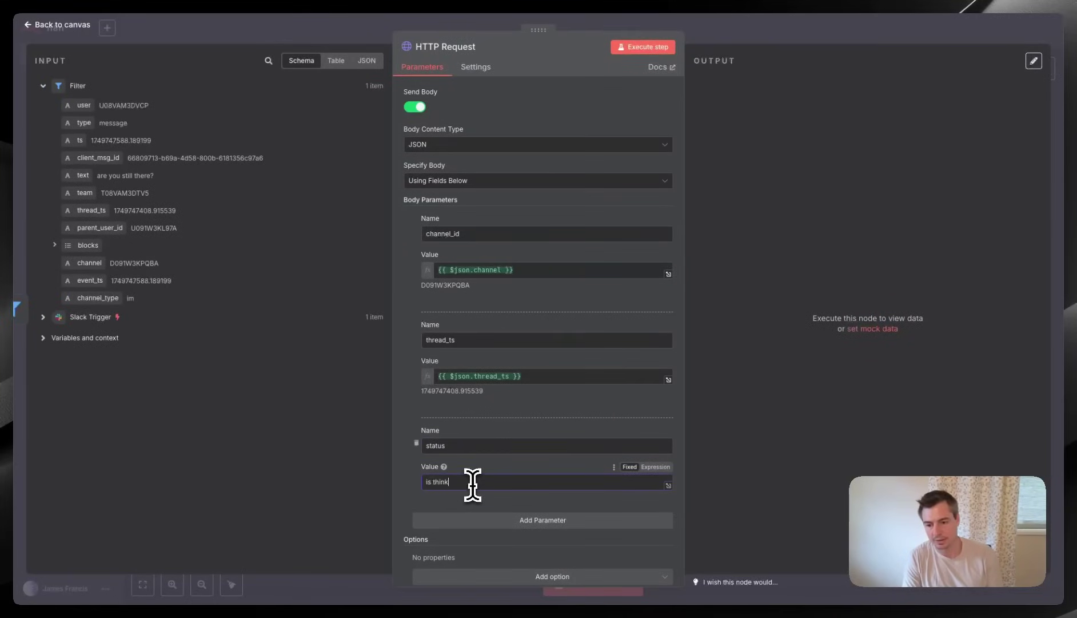
left_click(538, 419)
scroll(538, 421, "down", 1)
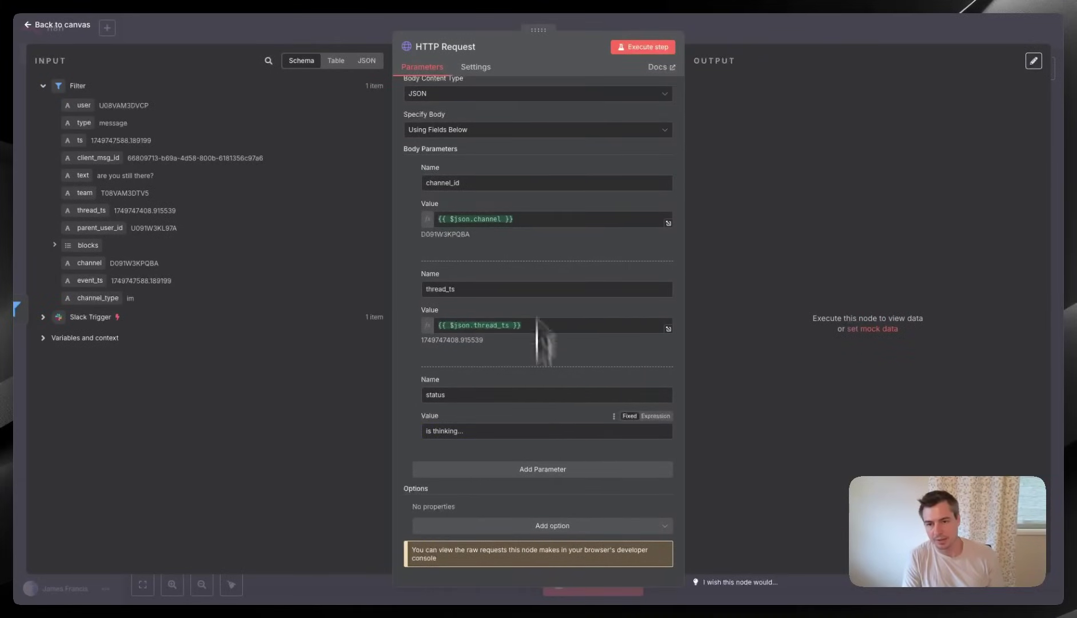
- Switch to Slack and send the message "How are this work?" in the Dunder Mifflin AI chat
left_click(444, 23)
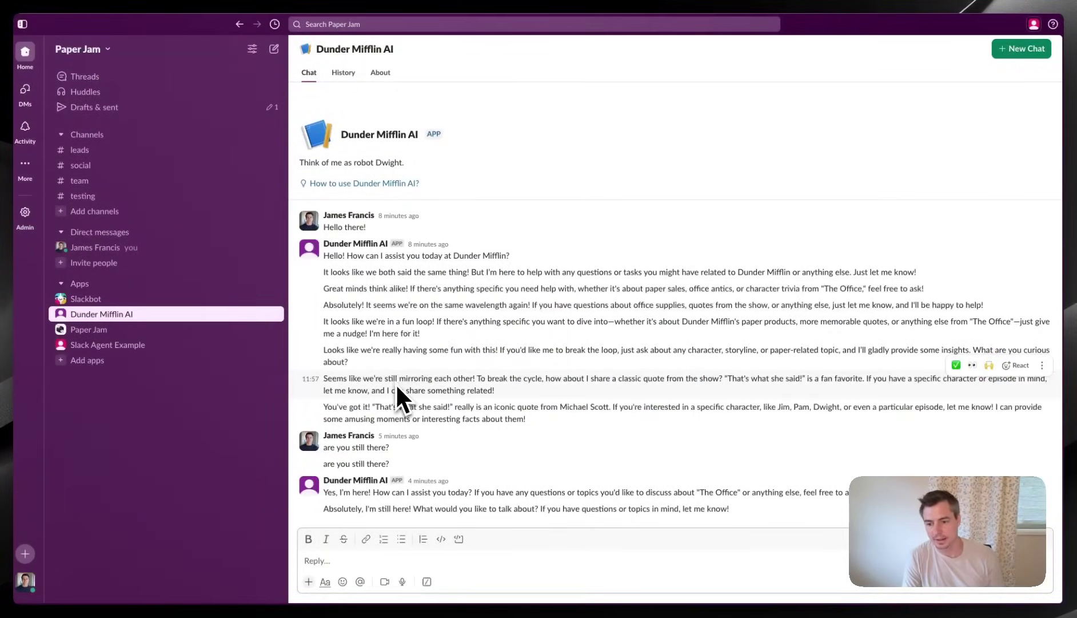
type("Ho")
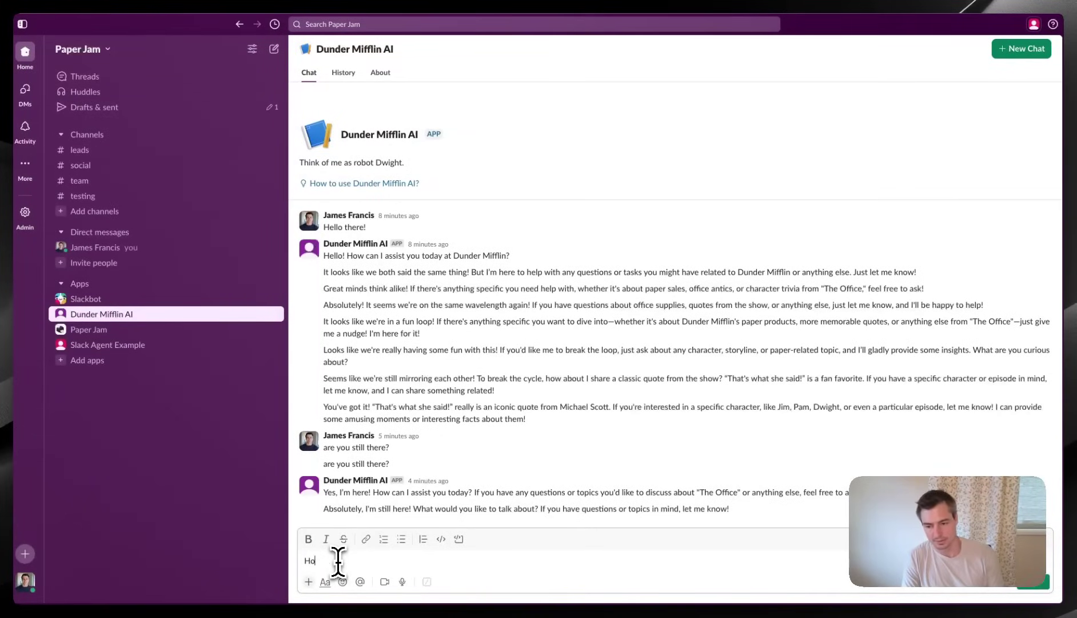
type("w are this work")
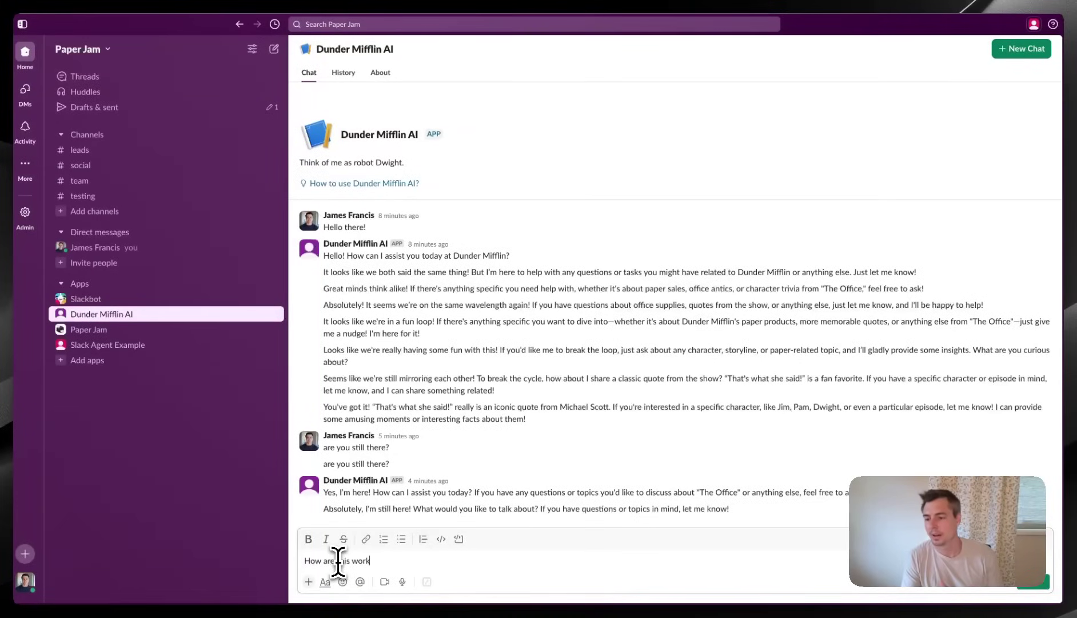
type("?")
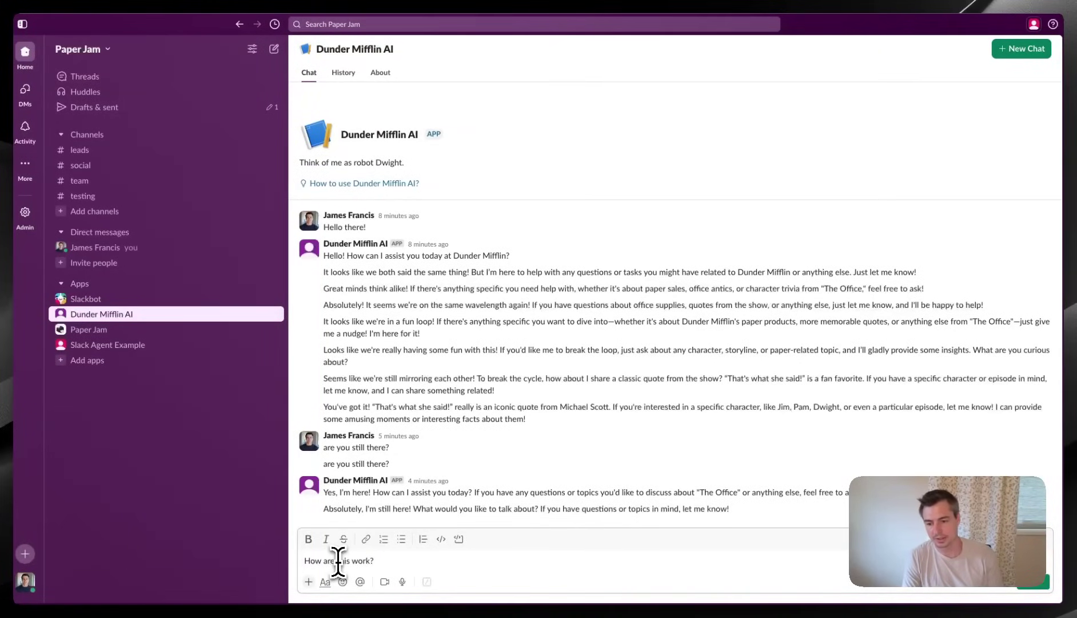
key("Return")
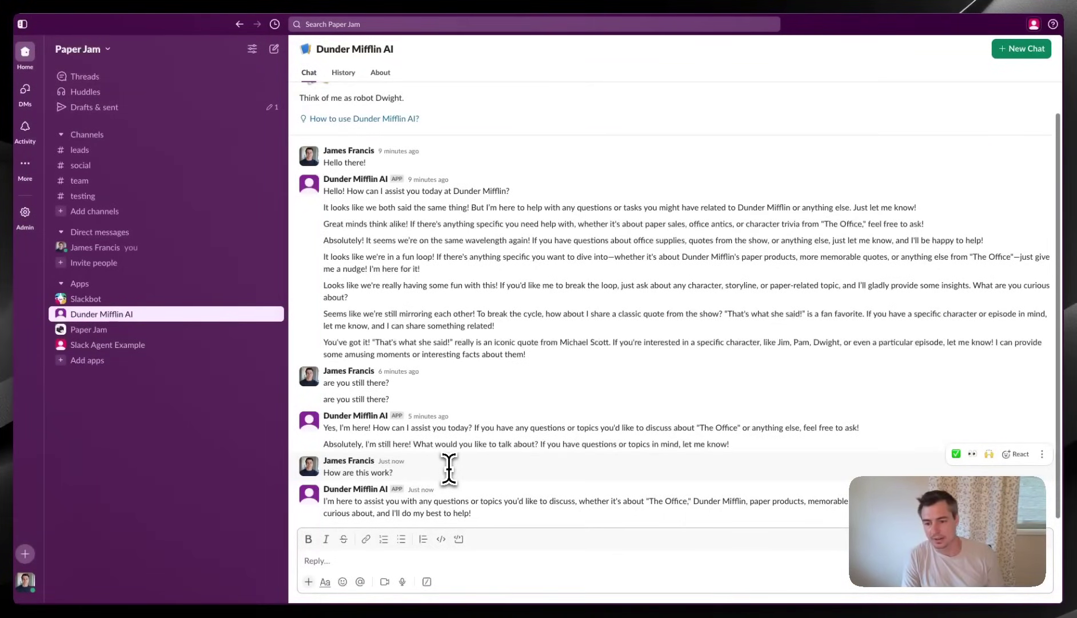
- Start a new Dunder Mifflin AI chat and send its suggested Pranks prompt
scroll(448, 468, "up", 2)
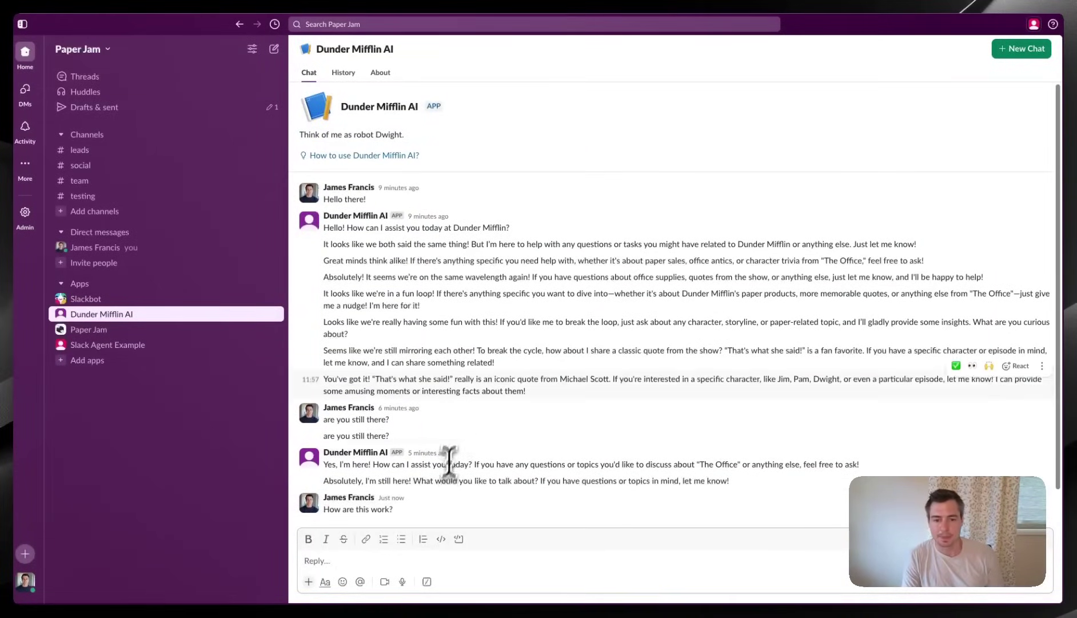
scroll(488, 350, "down", 1)
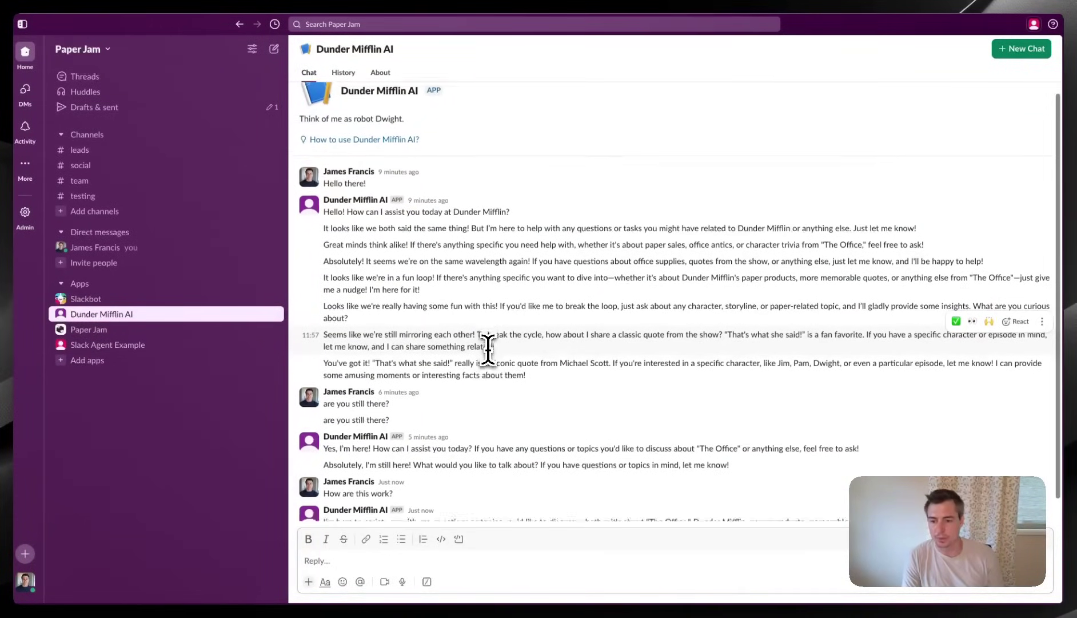
scroll(488, 347, "down", 1)
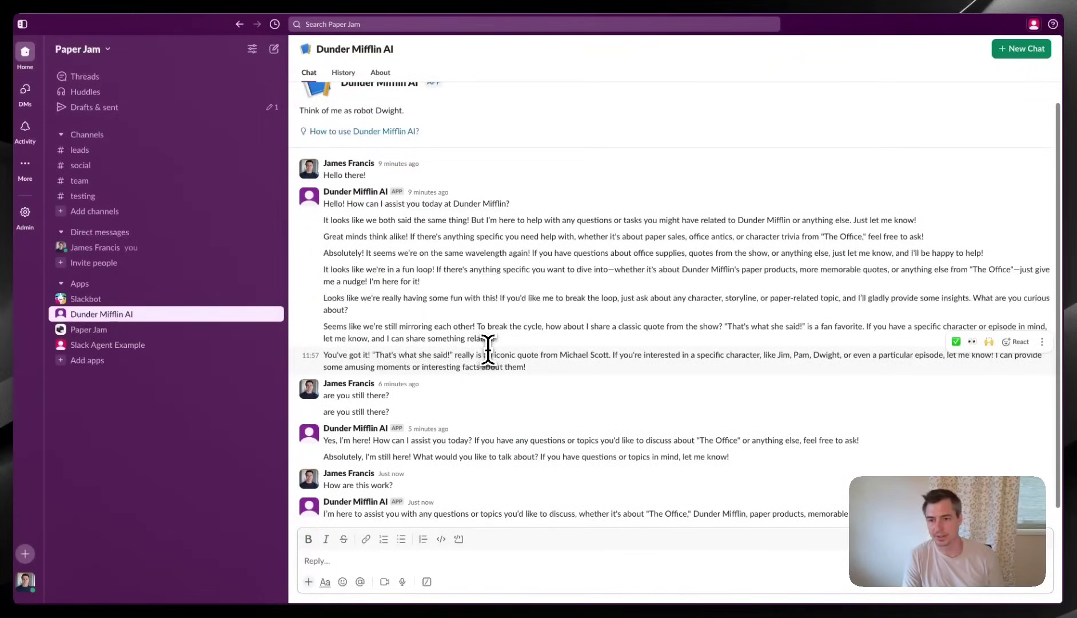
left_click(1033, 57)
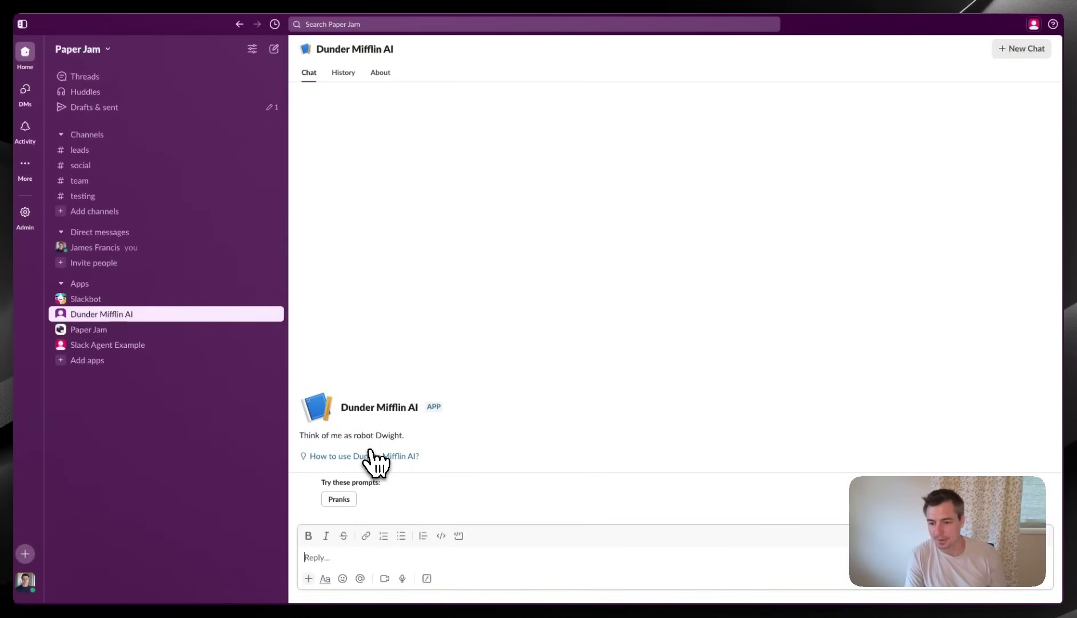
left_click(340, 499)
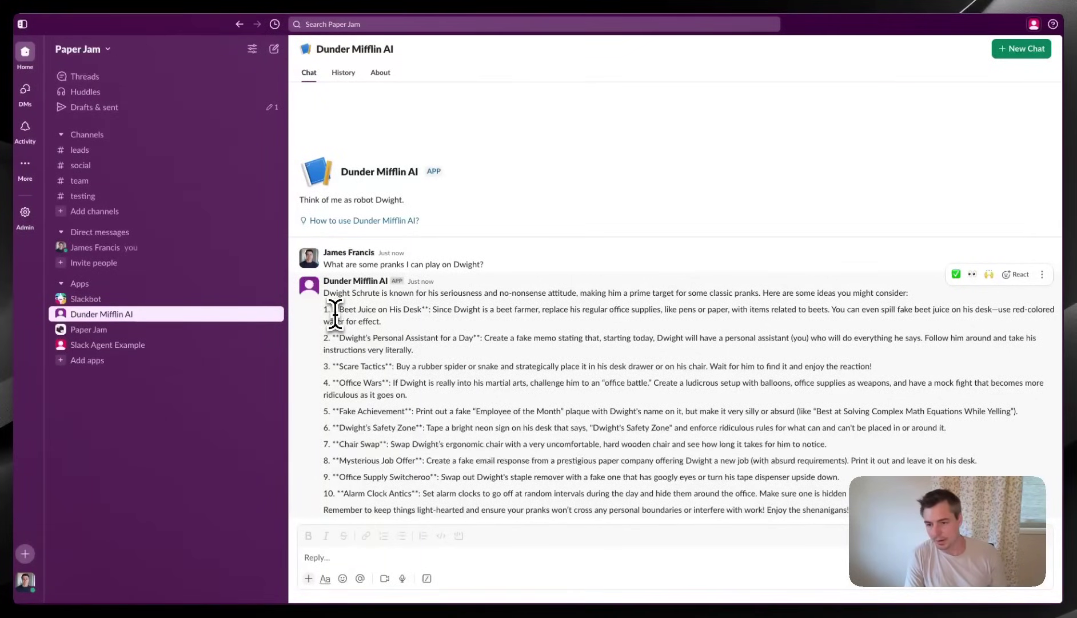
- Examine how the Markdown asterisks around the numbered prank titles are rendered in the agent's reply
left_click_drag(333, 312, 431, 314)
left_click(428, 328)
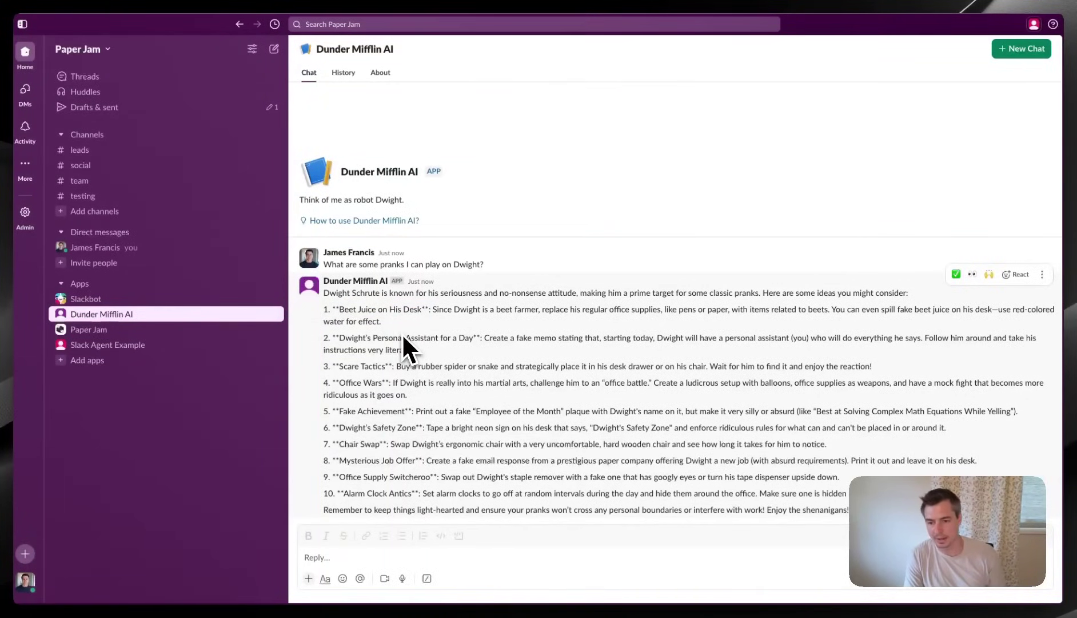
scroll(404, 337, "down", 1)
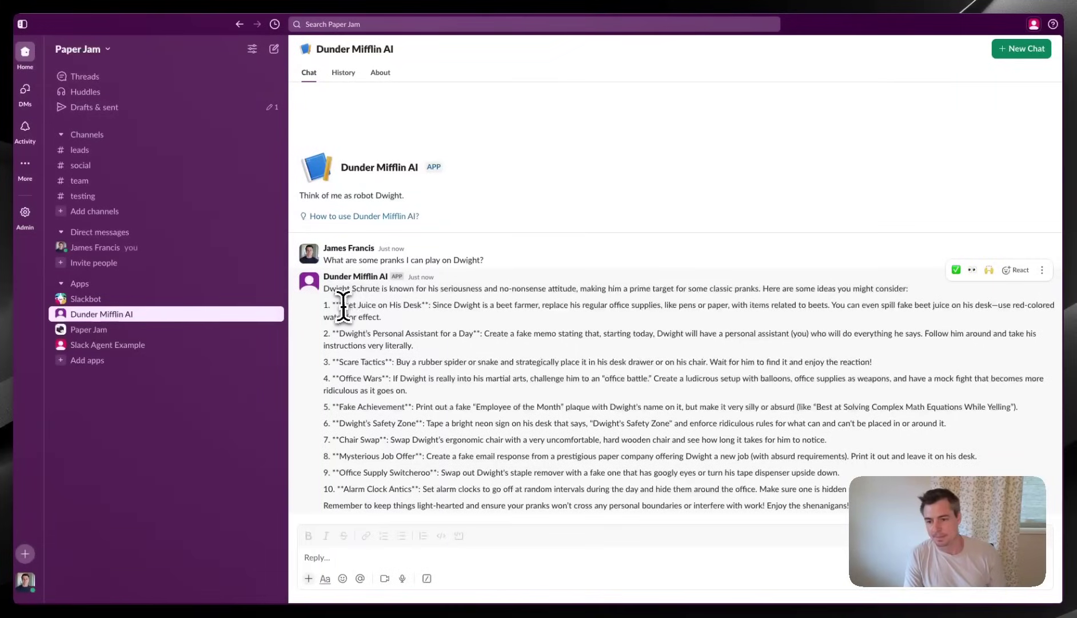
left_click_drag(332, 305, 428, 305)
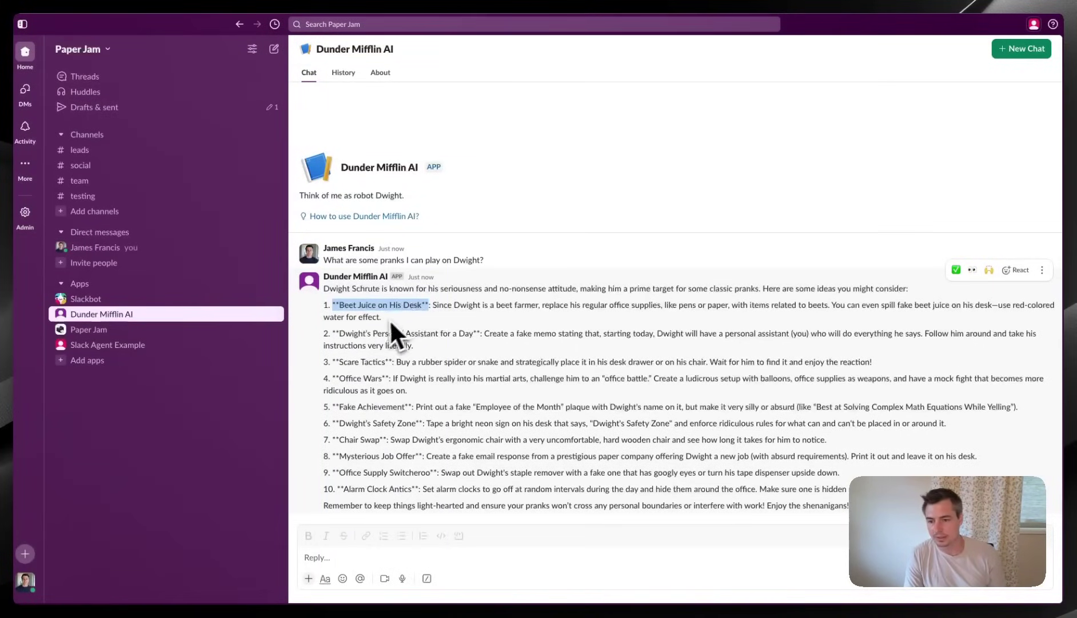
left_click_drag(335, 333, 481, 334)
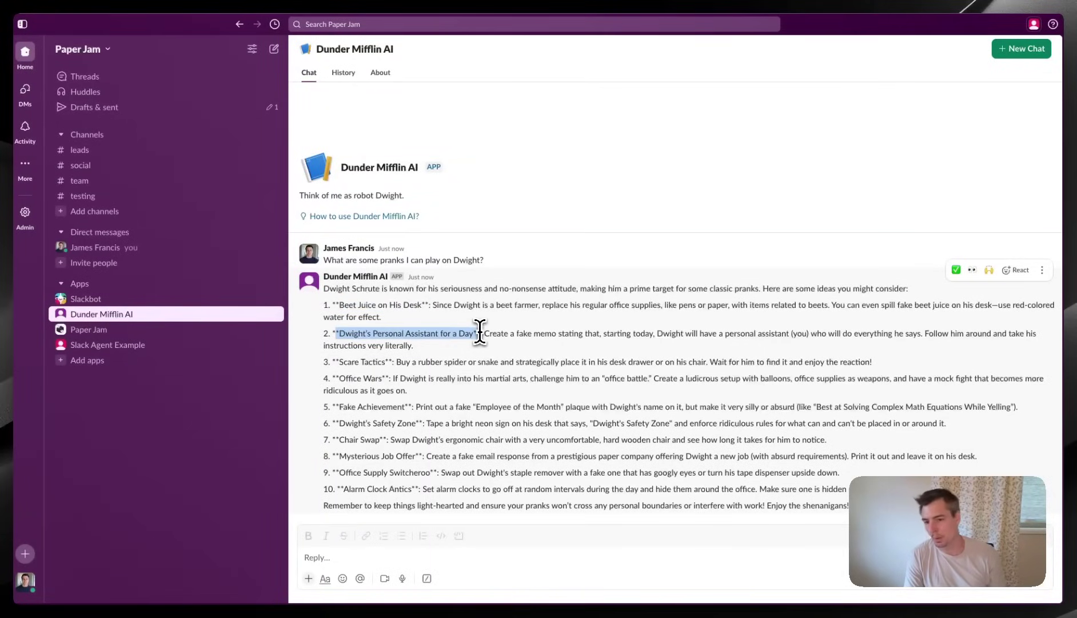
left_click(487, 392)
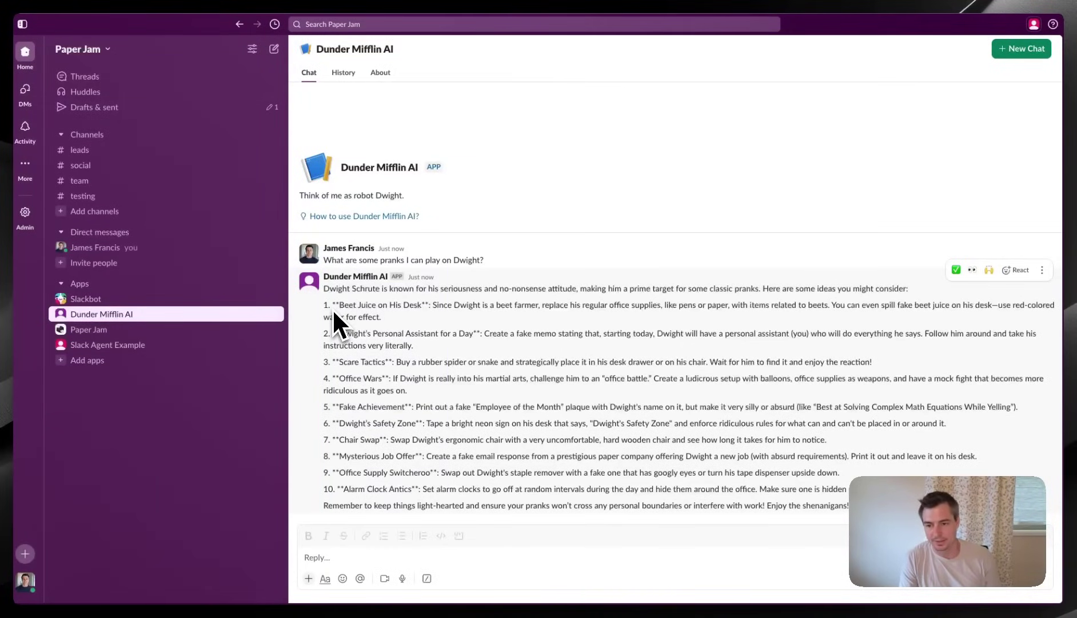
left_click_drag(332, 308, 511, 408)
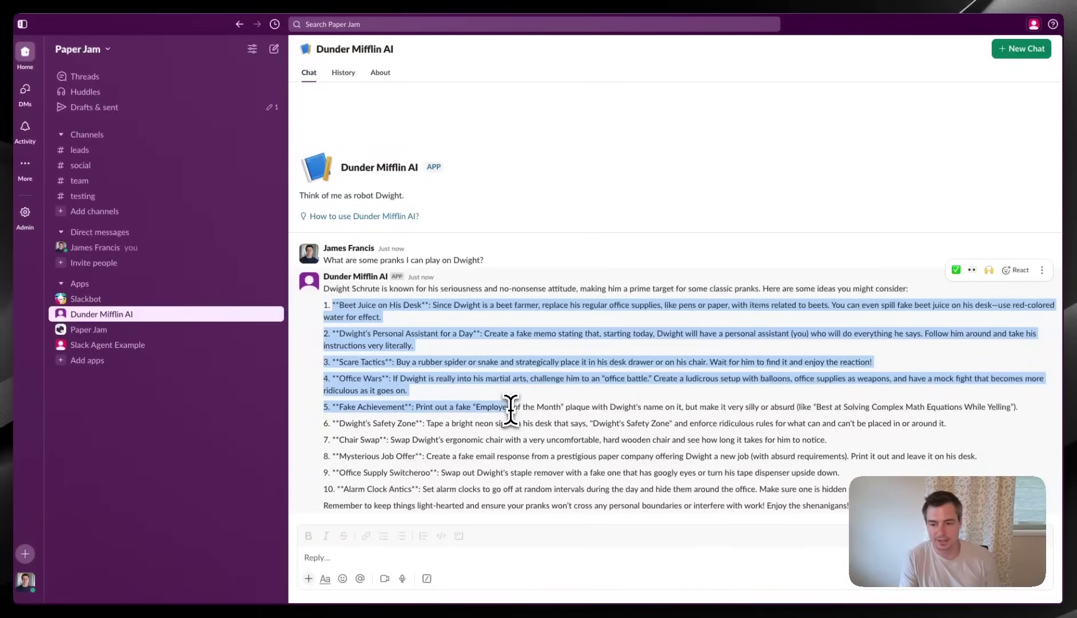
left_click(510, 408)
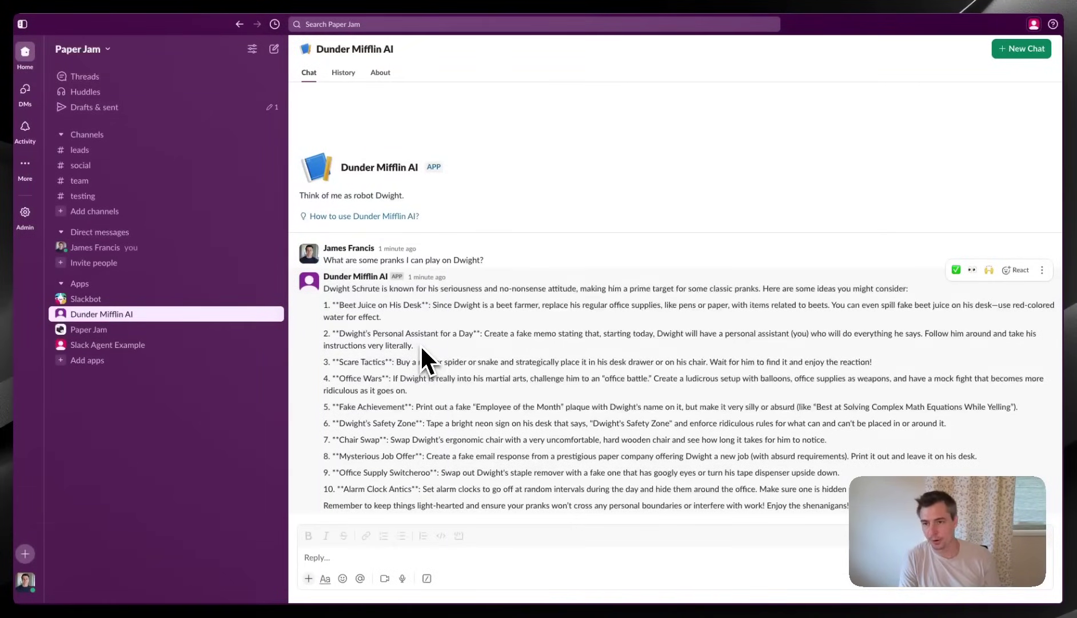
- Return to n8n, open the Slack post message node and set its Message Type to Blocks
left_click(270, 1)
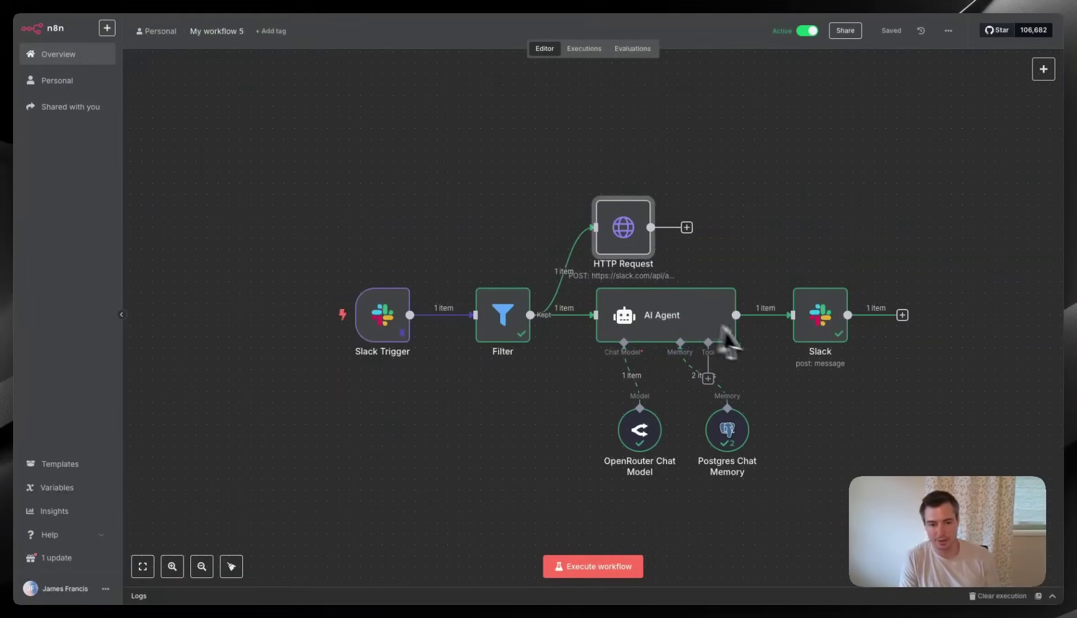
scroll(799, 398, "right", 2)
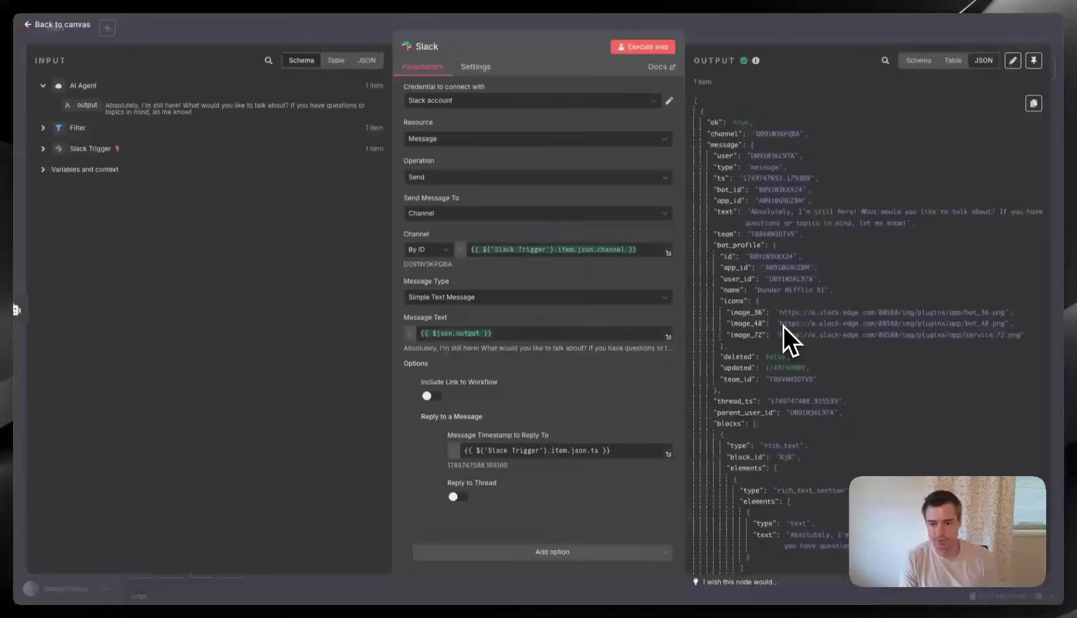
double_click(786, 327)
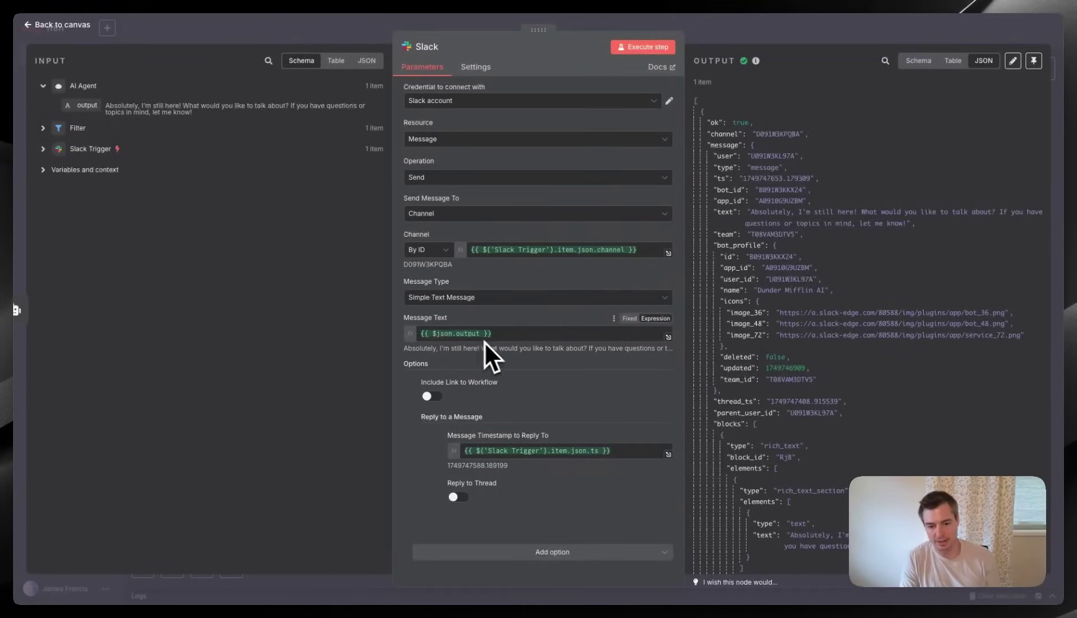
scroll(805, 404, "down", 2)
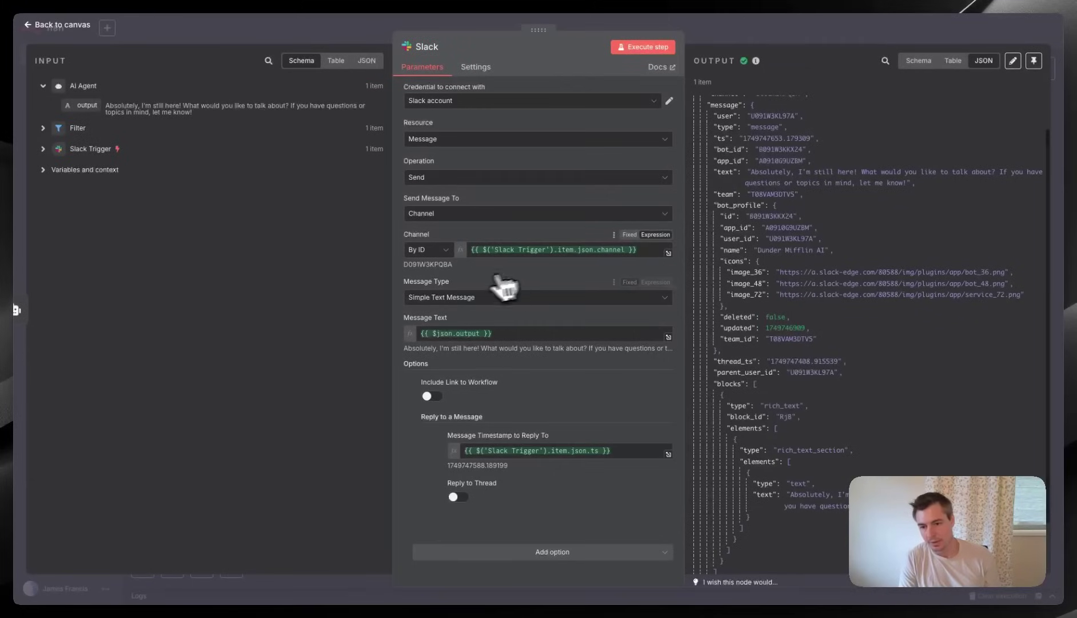
left_click(447, 297)
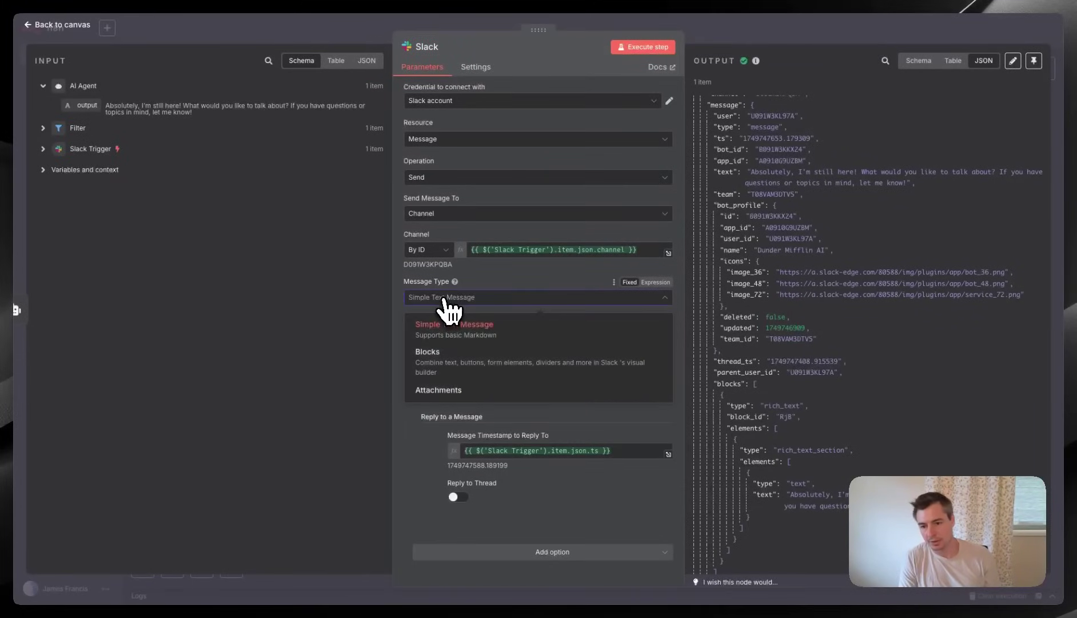
left_click(448, 354)
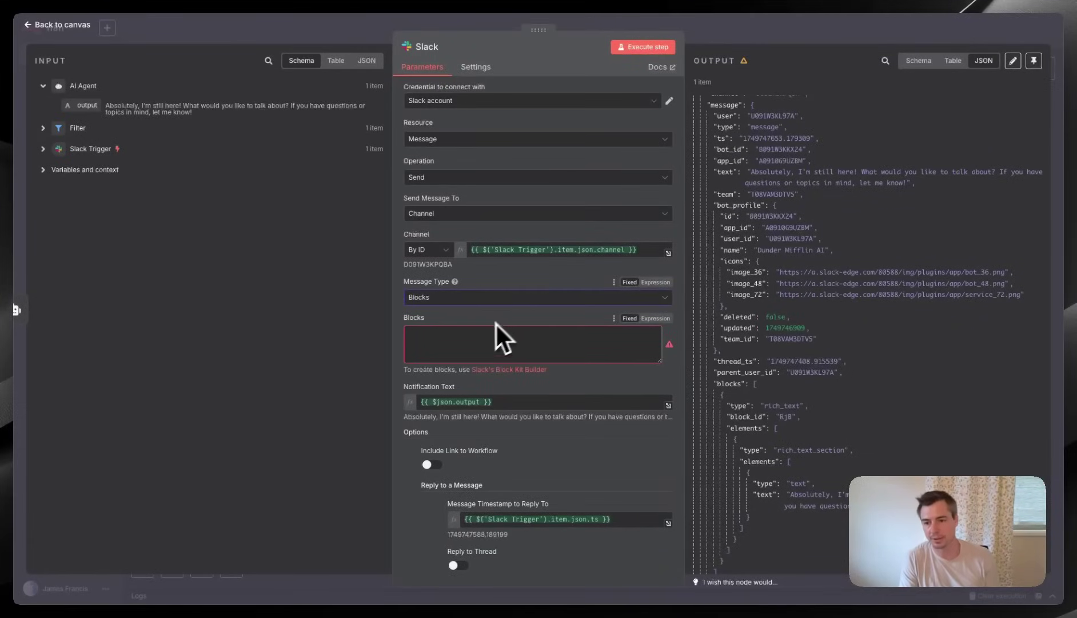
- Switch the Blocks field to an expression and enter a JSON object with a "blocks" array containing one empty object
left_click(473, 336)
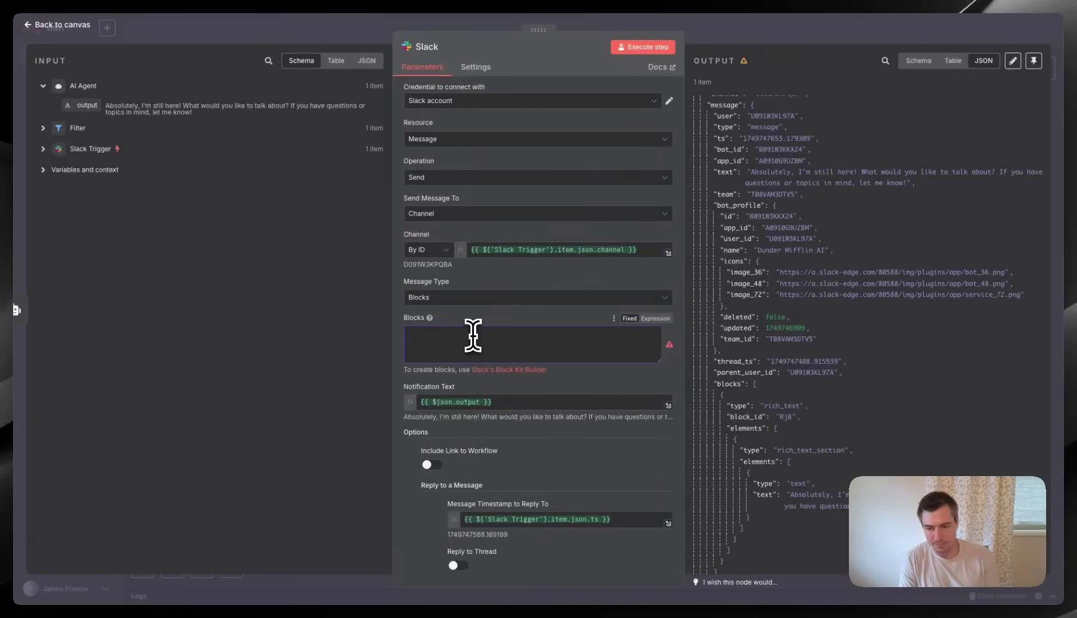
type("{}")
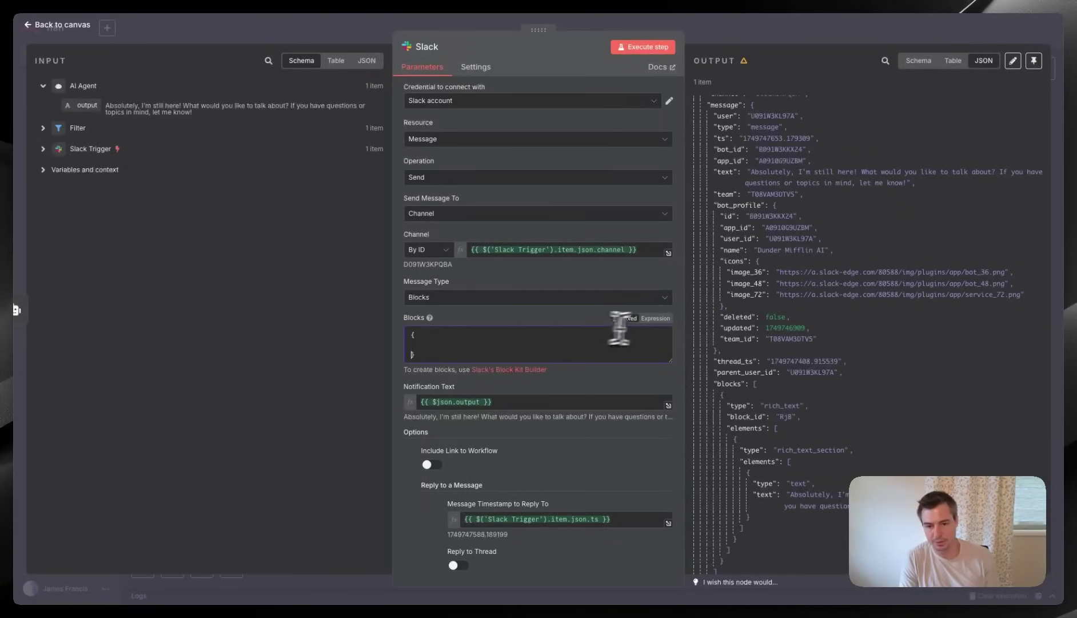
left_click(657, 318)
key("Tab")
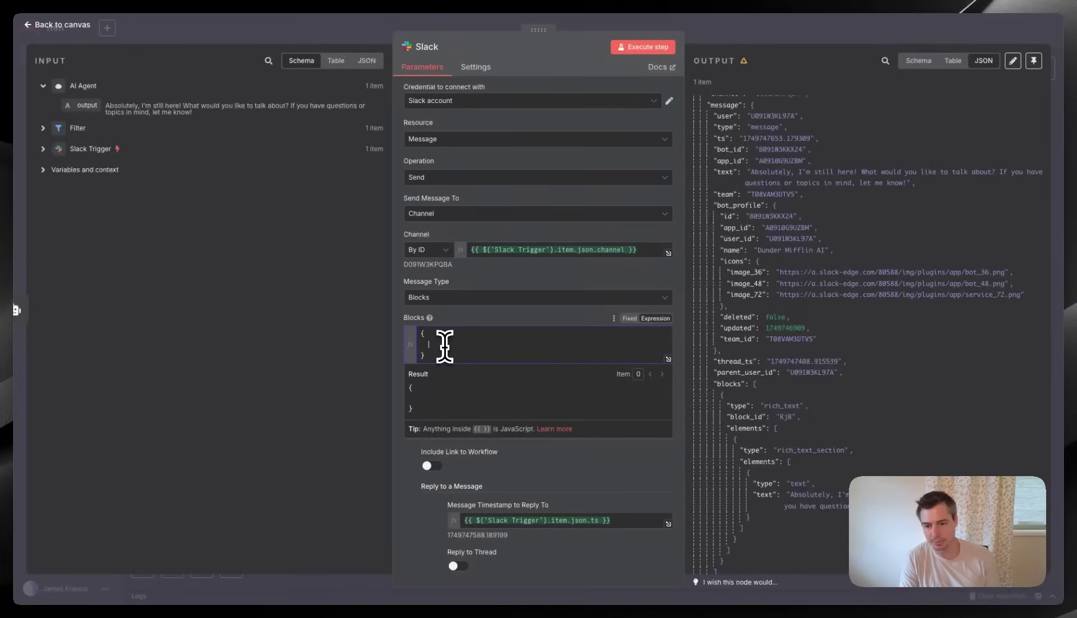
type("\"blocks")
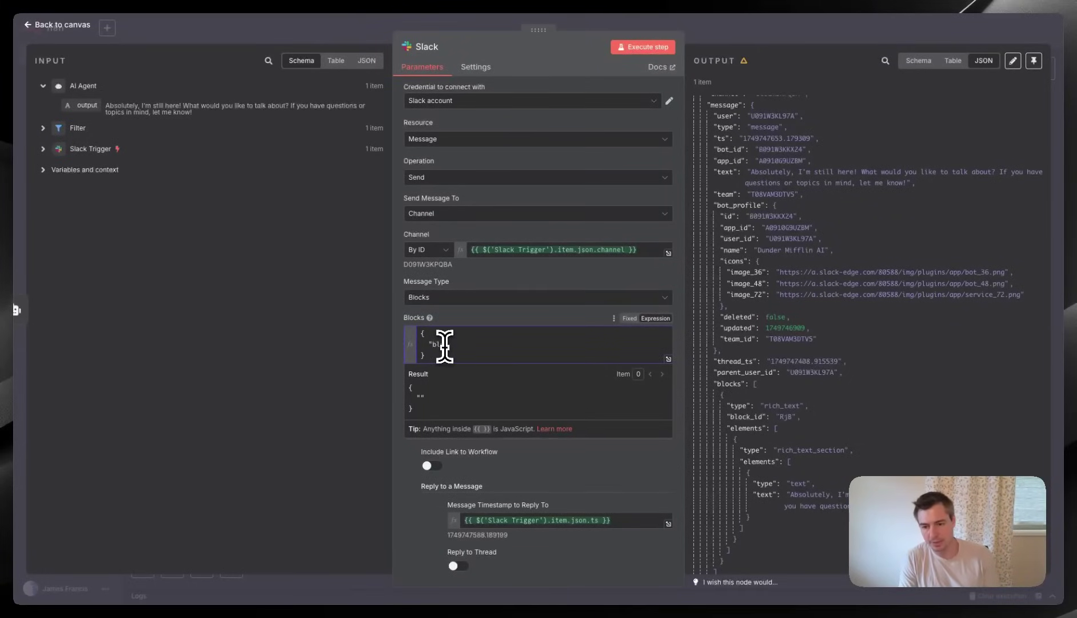
type("\": [")
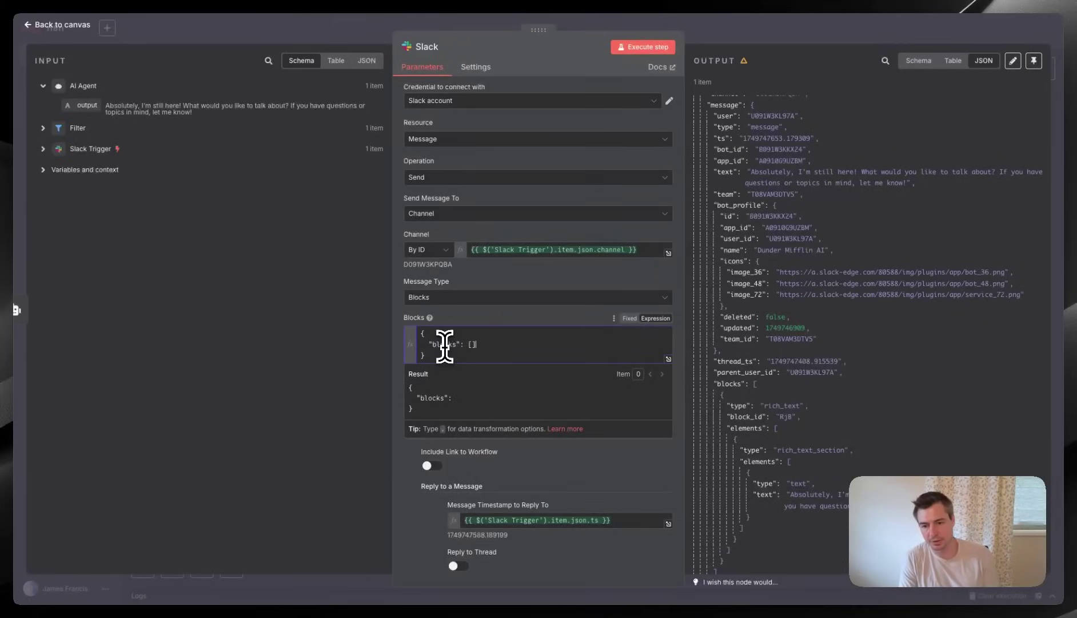
key("Return")
scroll(445, 347, "down", 1)
type("{")
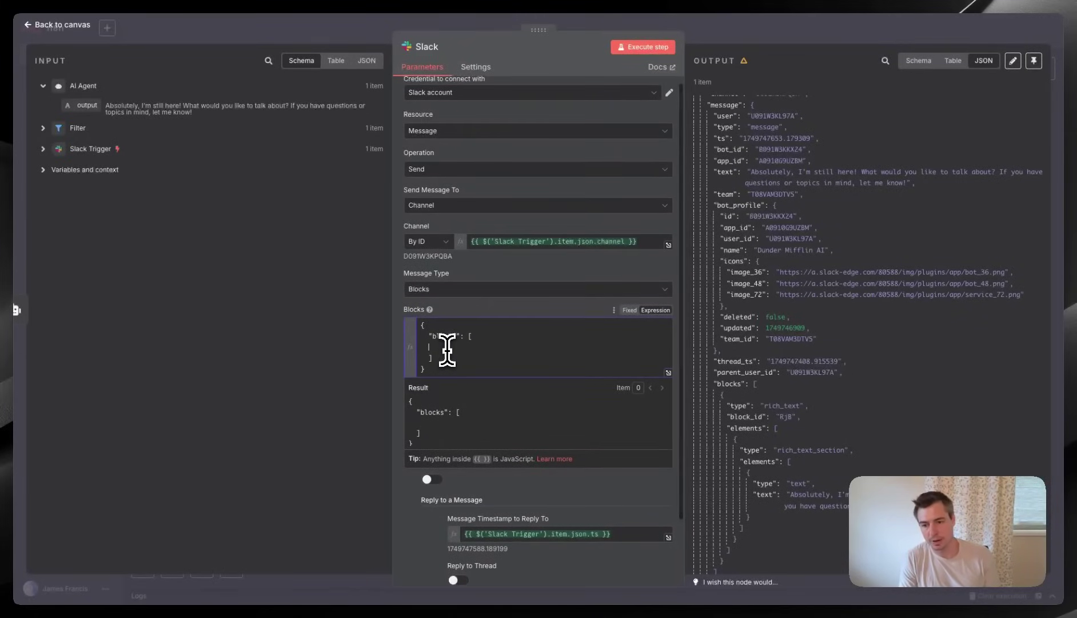
key("Return")
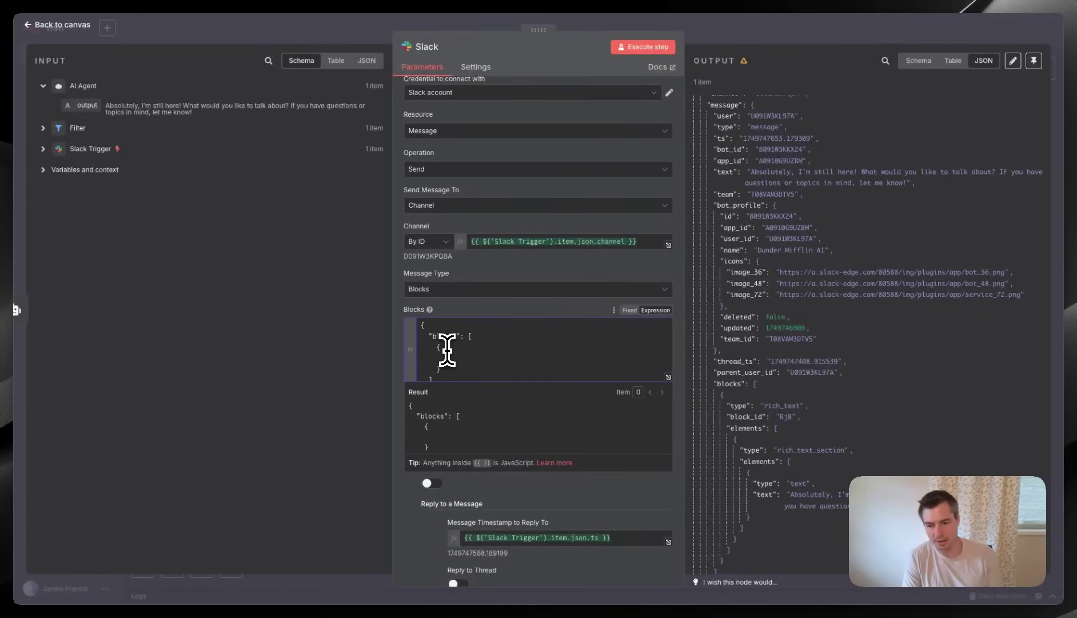
- Give the block object "type": "markdown" and a "text" property set to {{ $json.output }}
type("\"type\":")
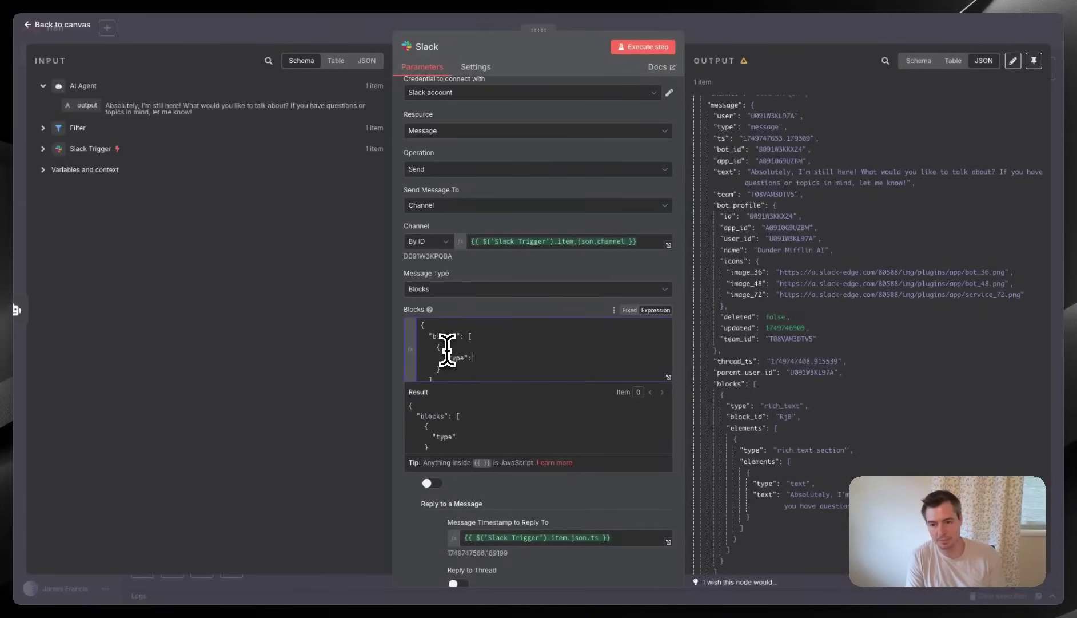
type(" \"markdown\",")
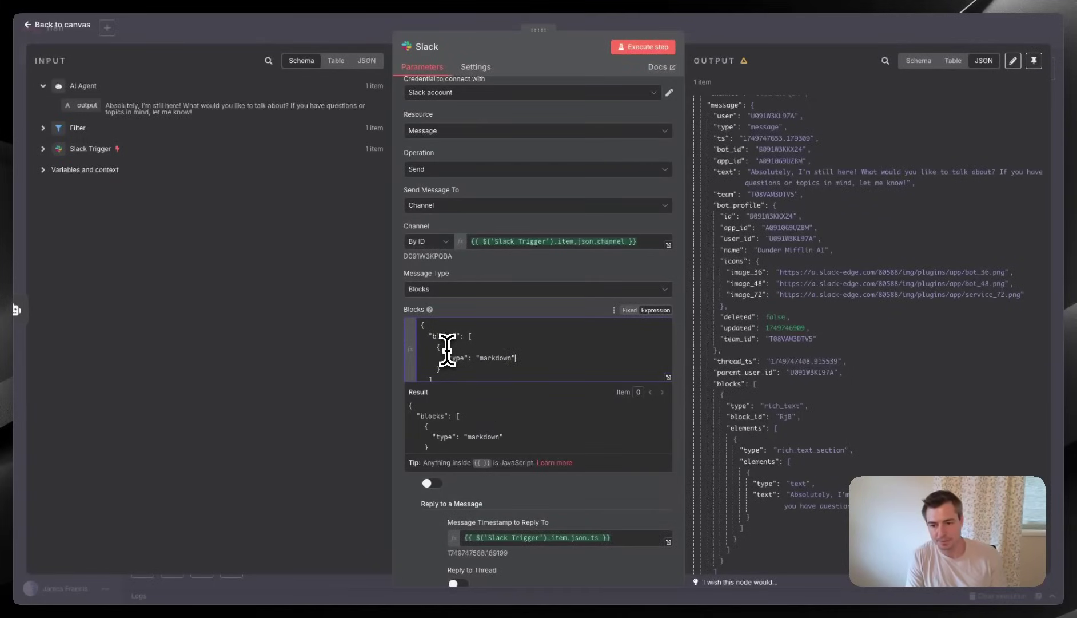
key("Return")
type("\"text\": {{ ")
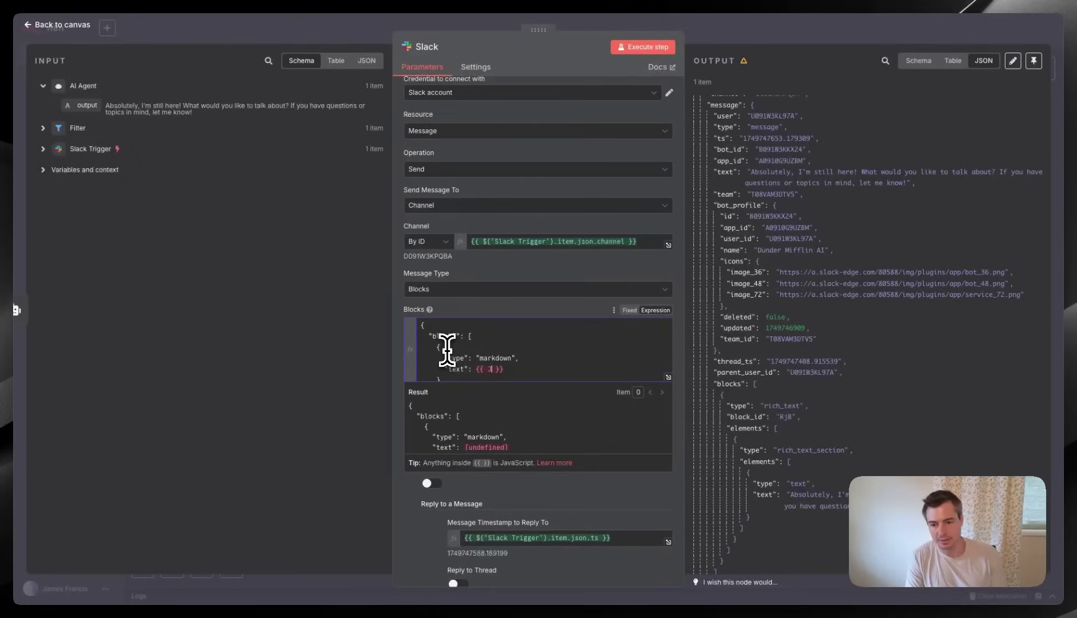
type("$json")
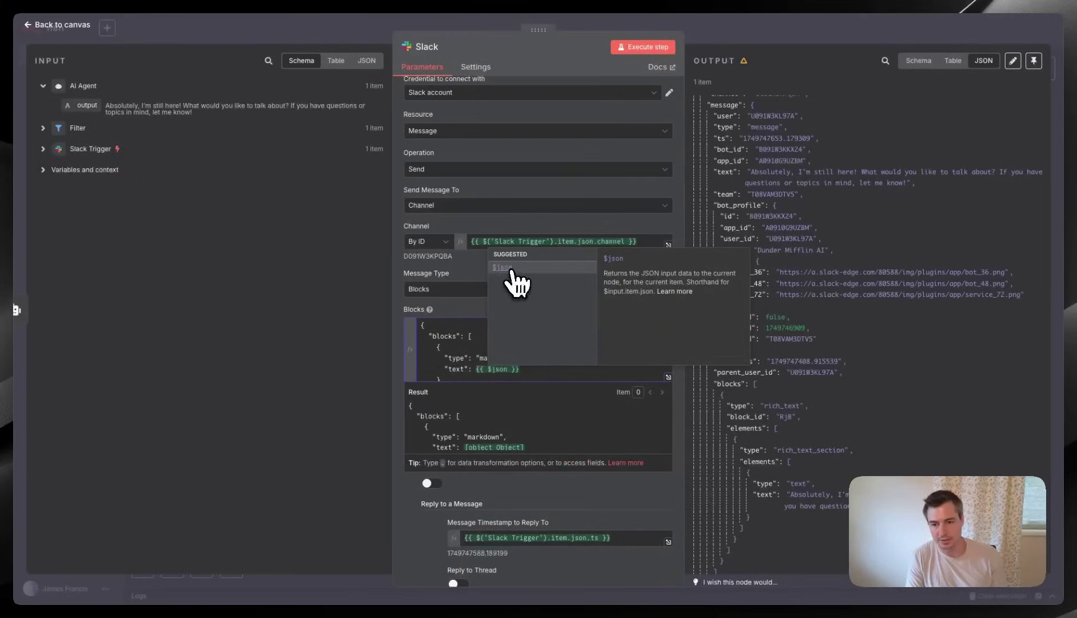
type(".")
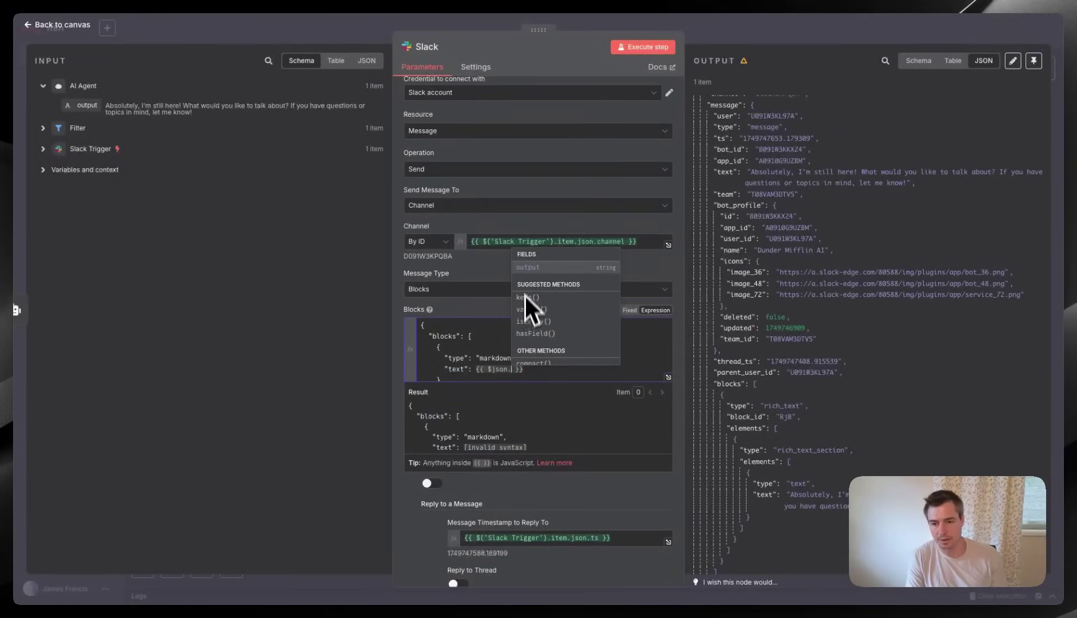
left_click(526, 267)
- Wrap the block's text expression in JSON.stringify so it reads {{ JSON.stringify($json.output) }}
left_click(488, 369)
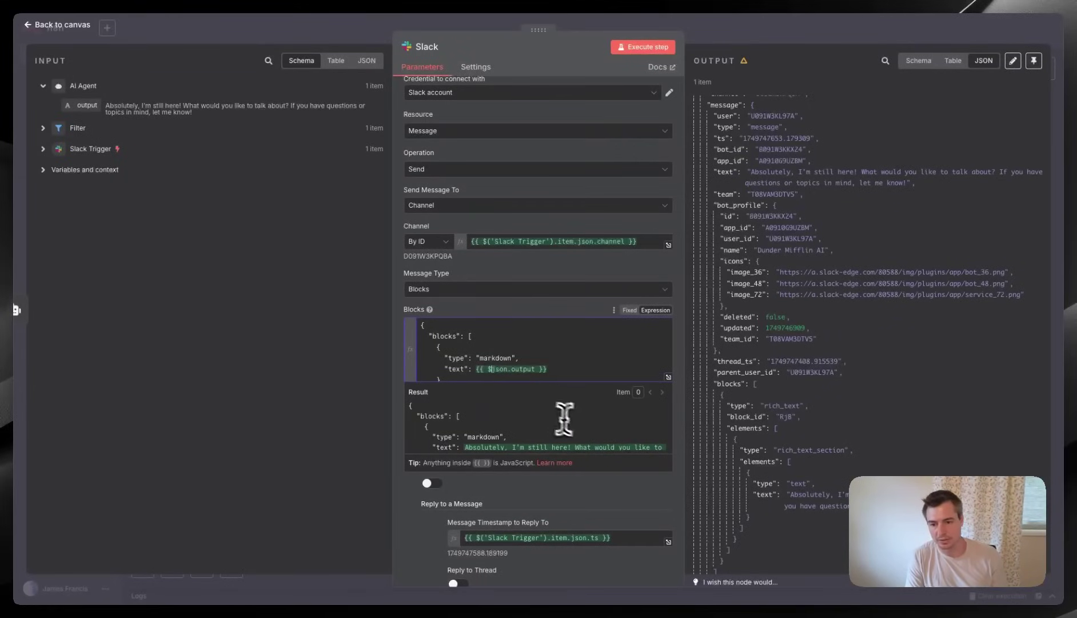
type("JSON")
type(".strin")
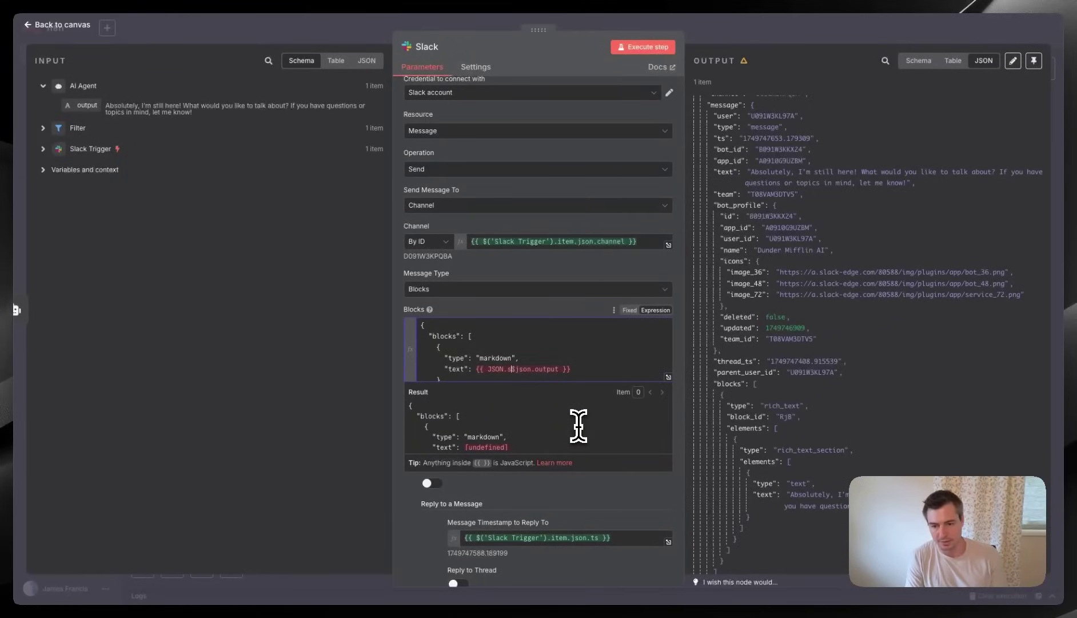
type("gify($json.output")
type(")")
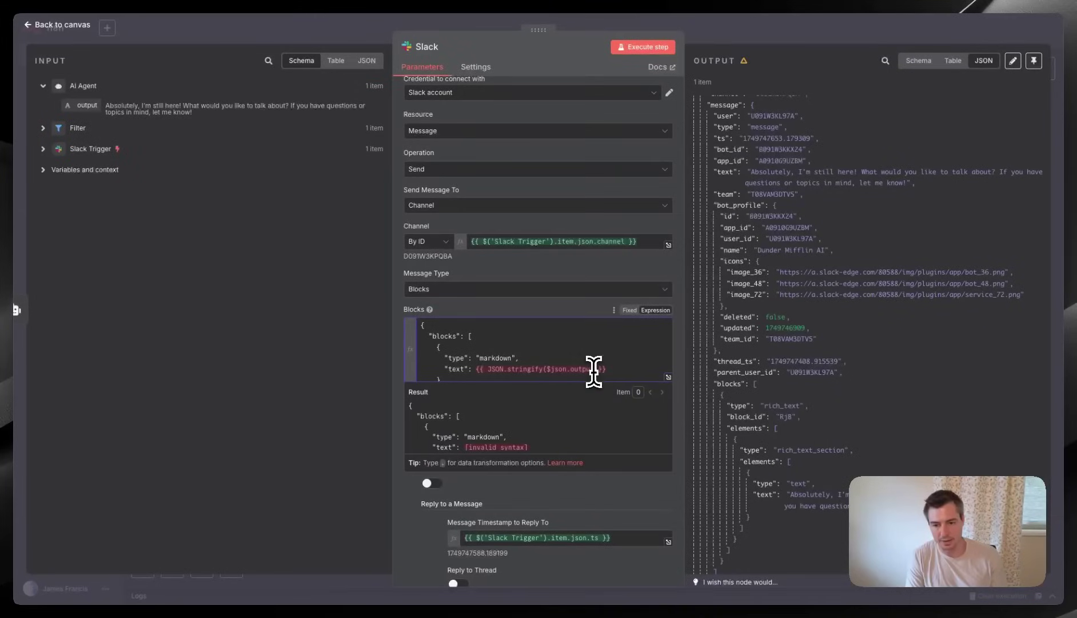
left_click(536, 307)
scroll(536, 307, "down", 1)
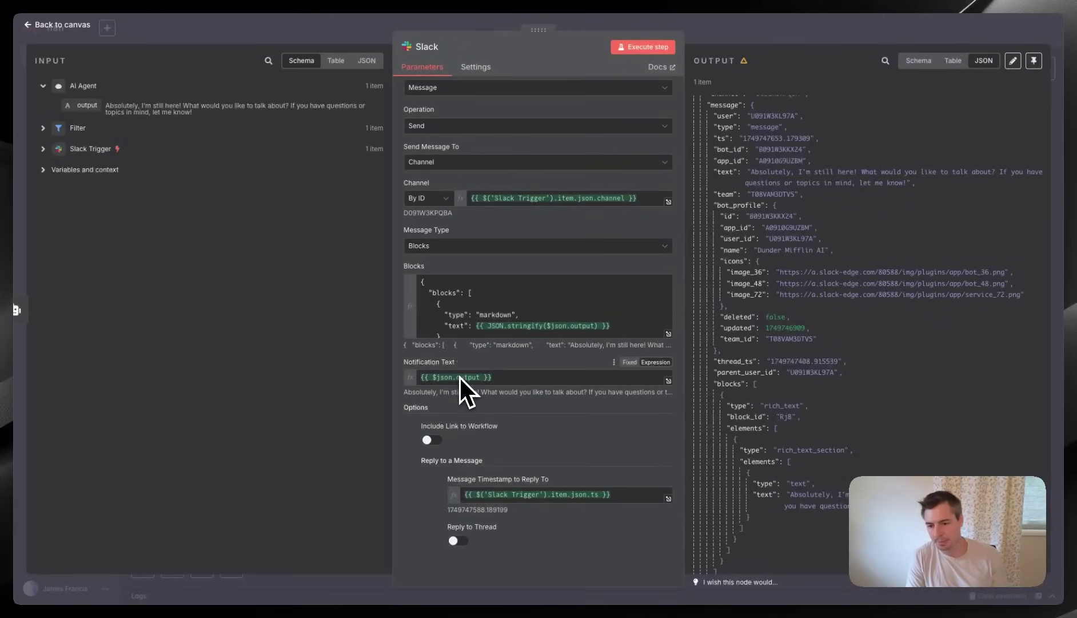
mouse_move(458, 363)
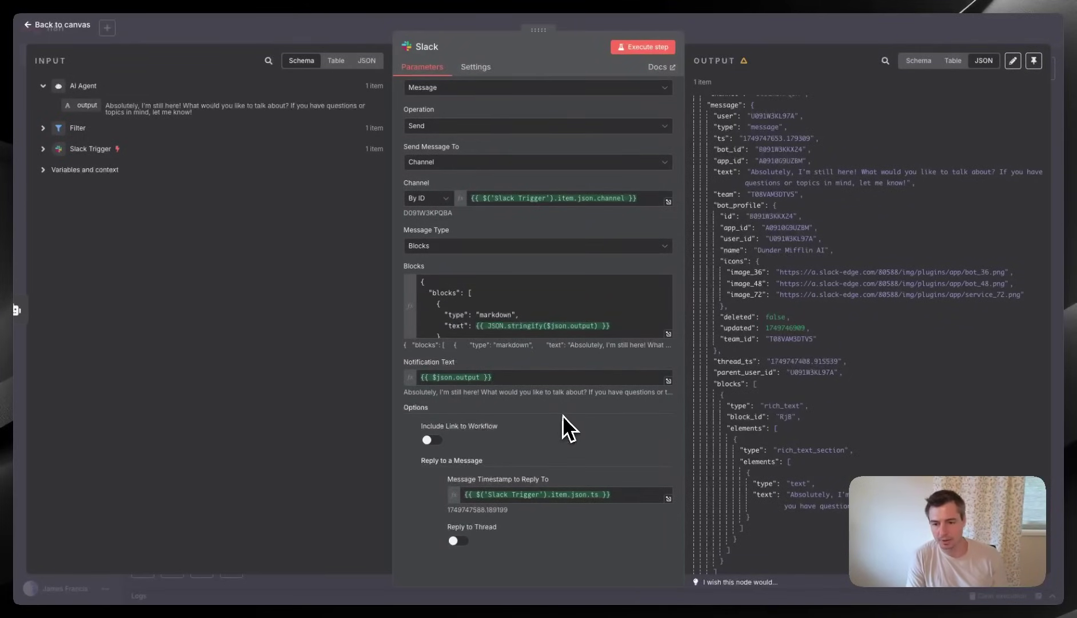
- Close the Slack node, switch to Slack and send the suggested Pranks prompt in a new Dunder Mifflin AI chat
left_click(728, 26)
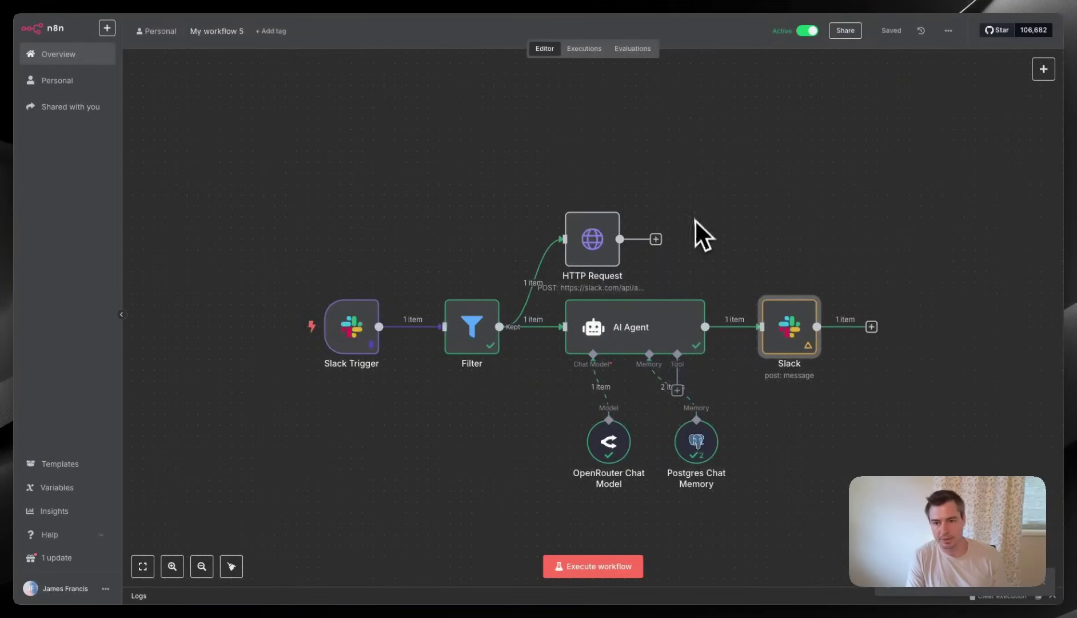
key("super+Tab")
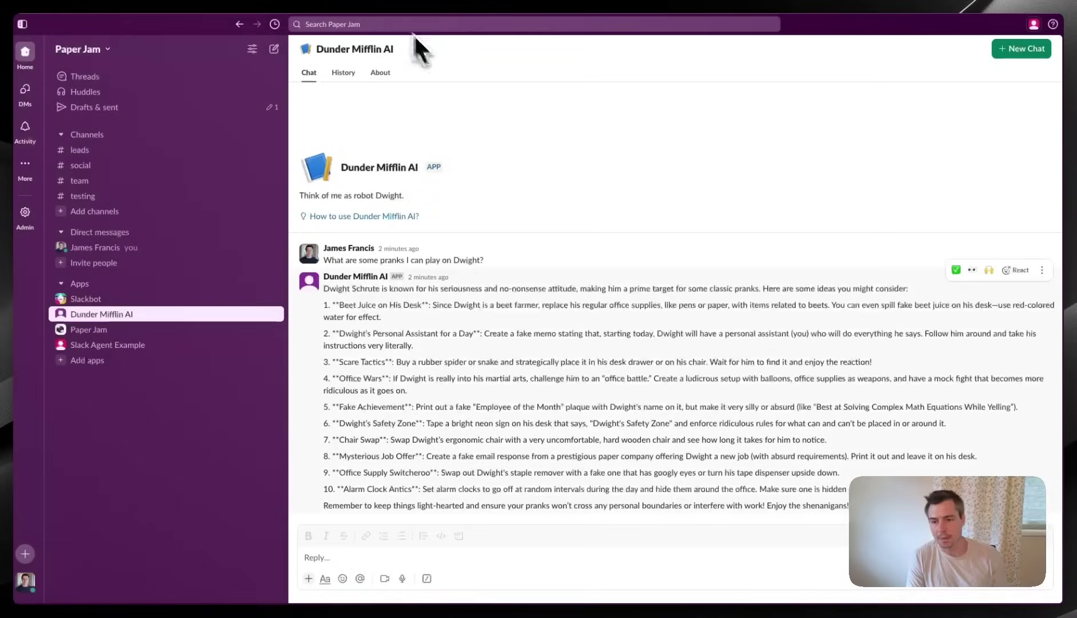
left_click(1027, 49)
left_click(339, 499)
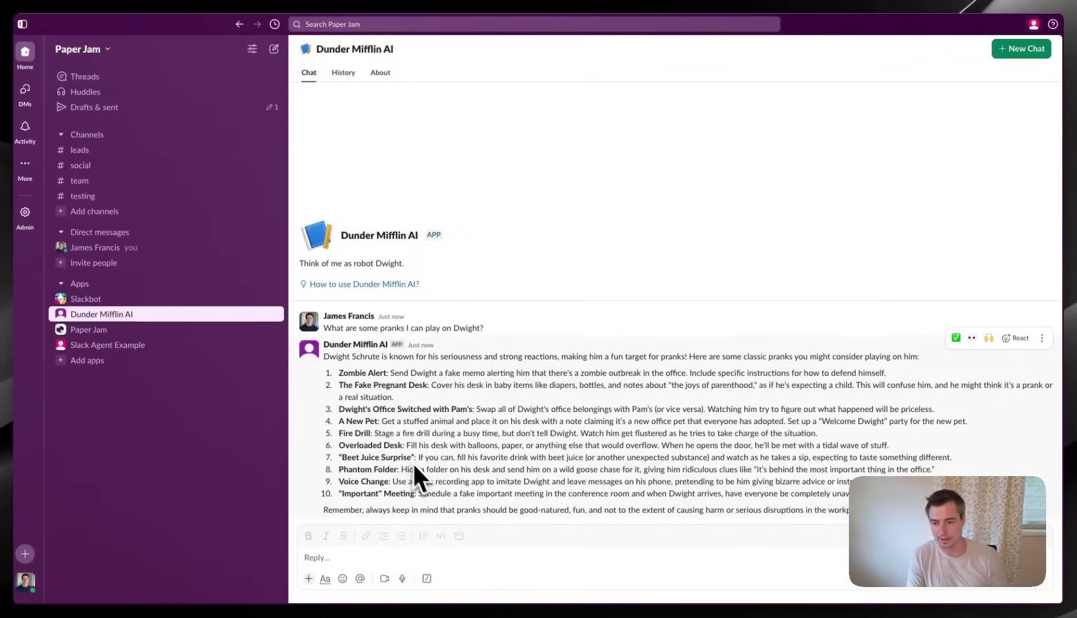
scroll(421, 471, "down", 1)
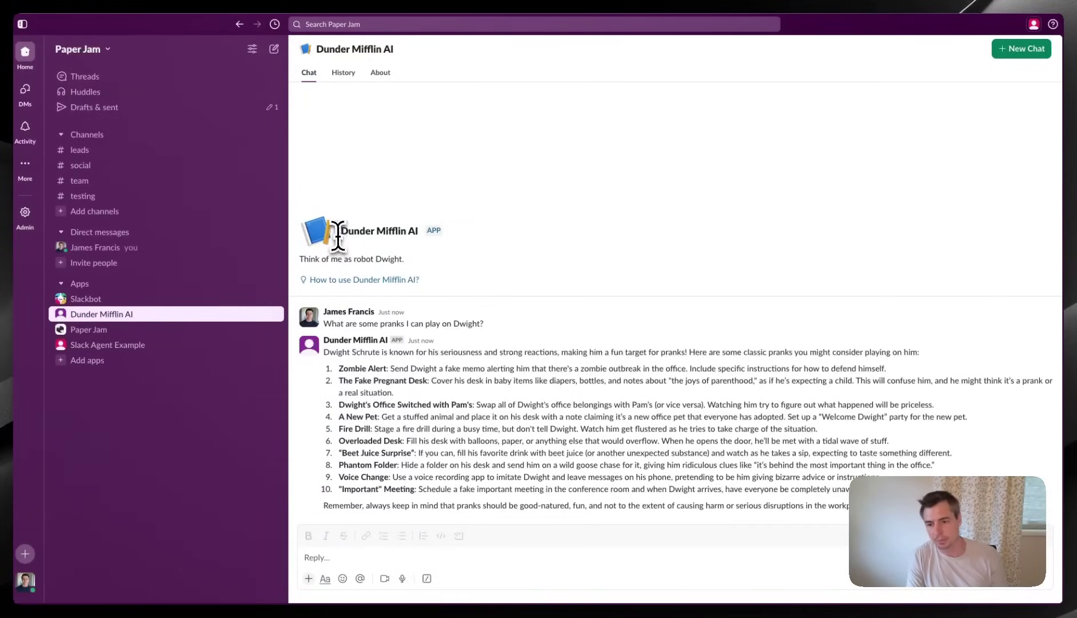
- Open the Slack Agent Example assistant chat alongside the Dunder Mifflin AI conversation
left_click_drag(341, 231, 422, 231)
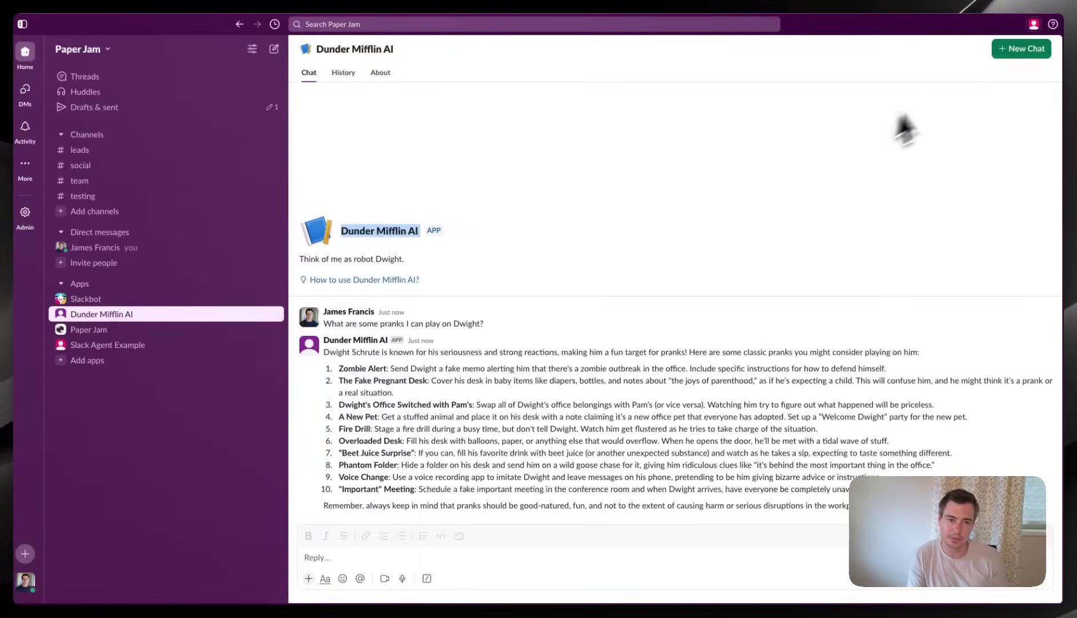
left_click(1034, 25)
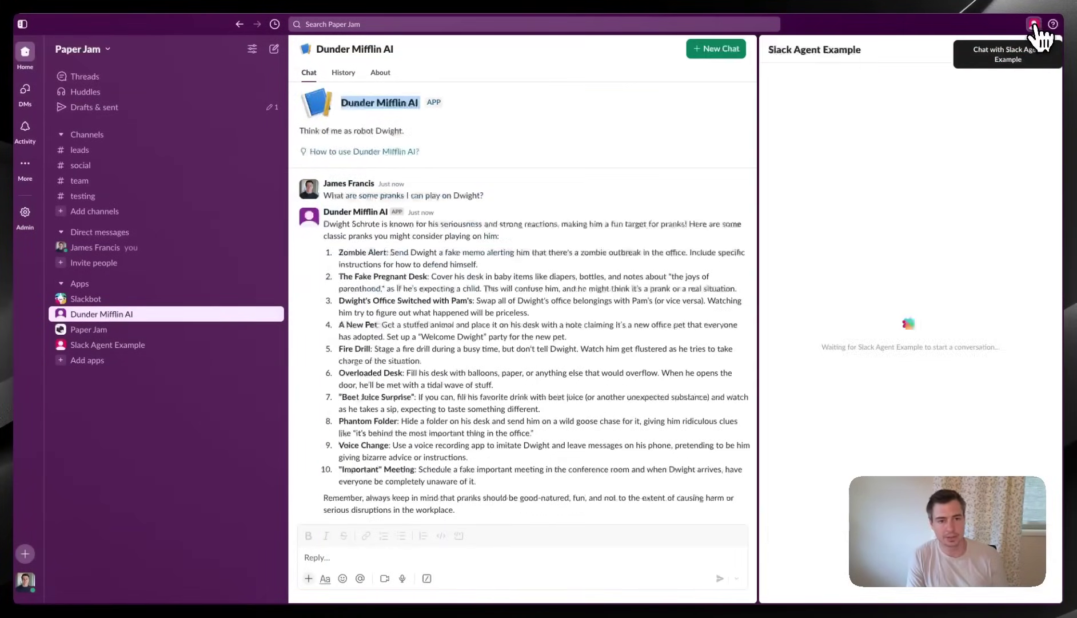